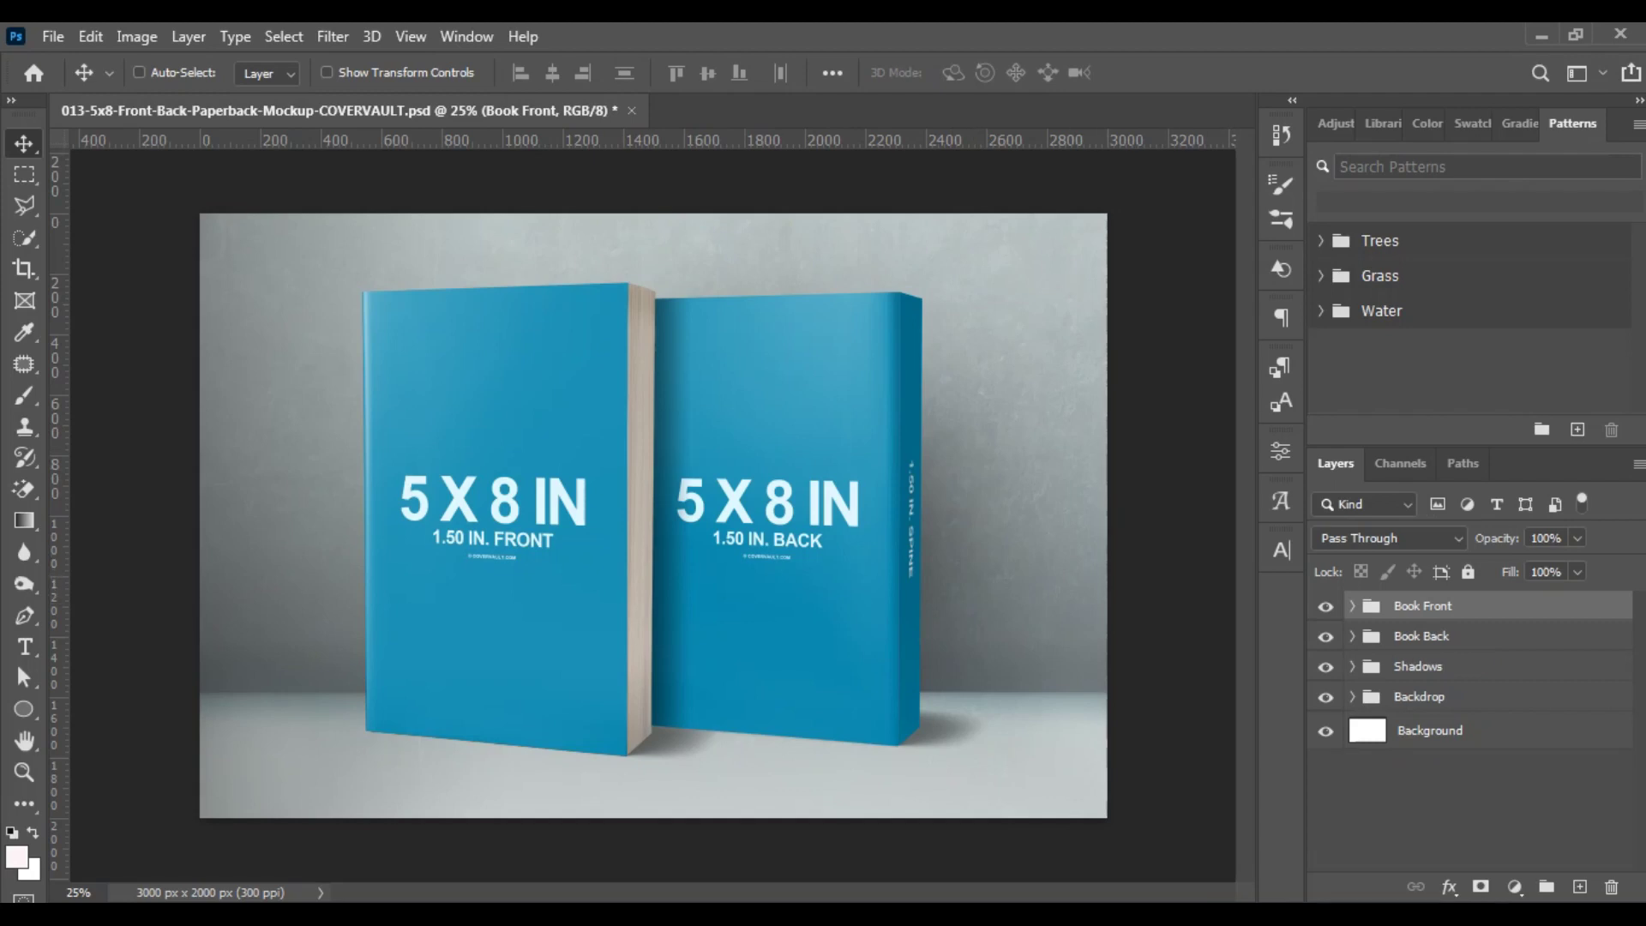
Step: Open the Cover smart object from the Book Front group for editing
left_click(1352, 606)
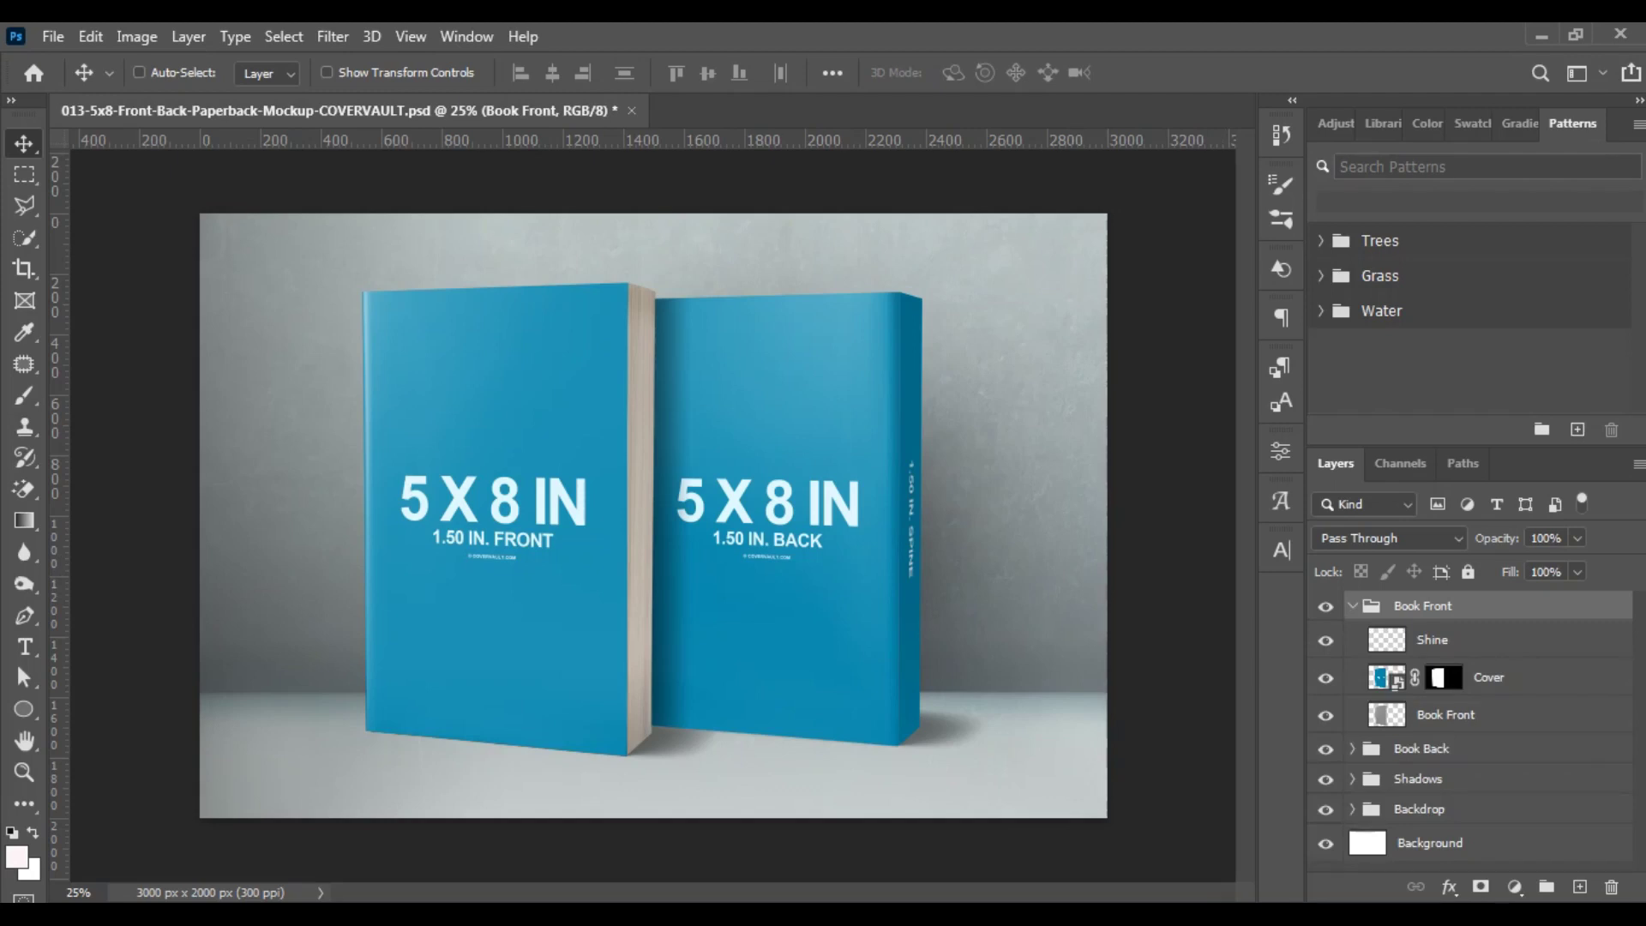
left_click(1387, 678)
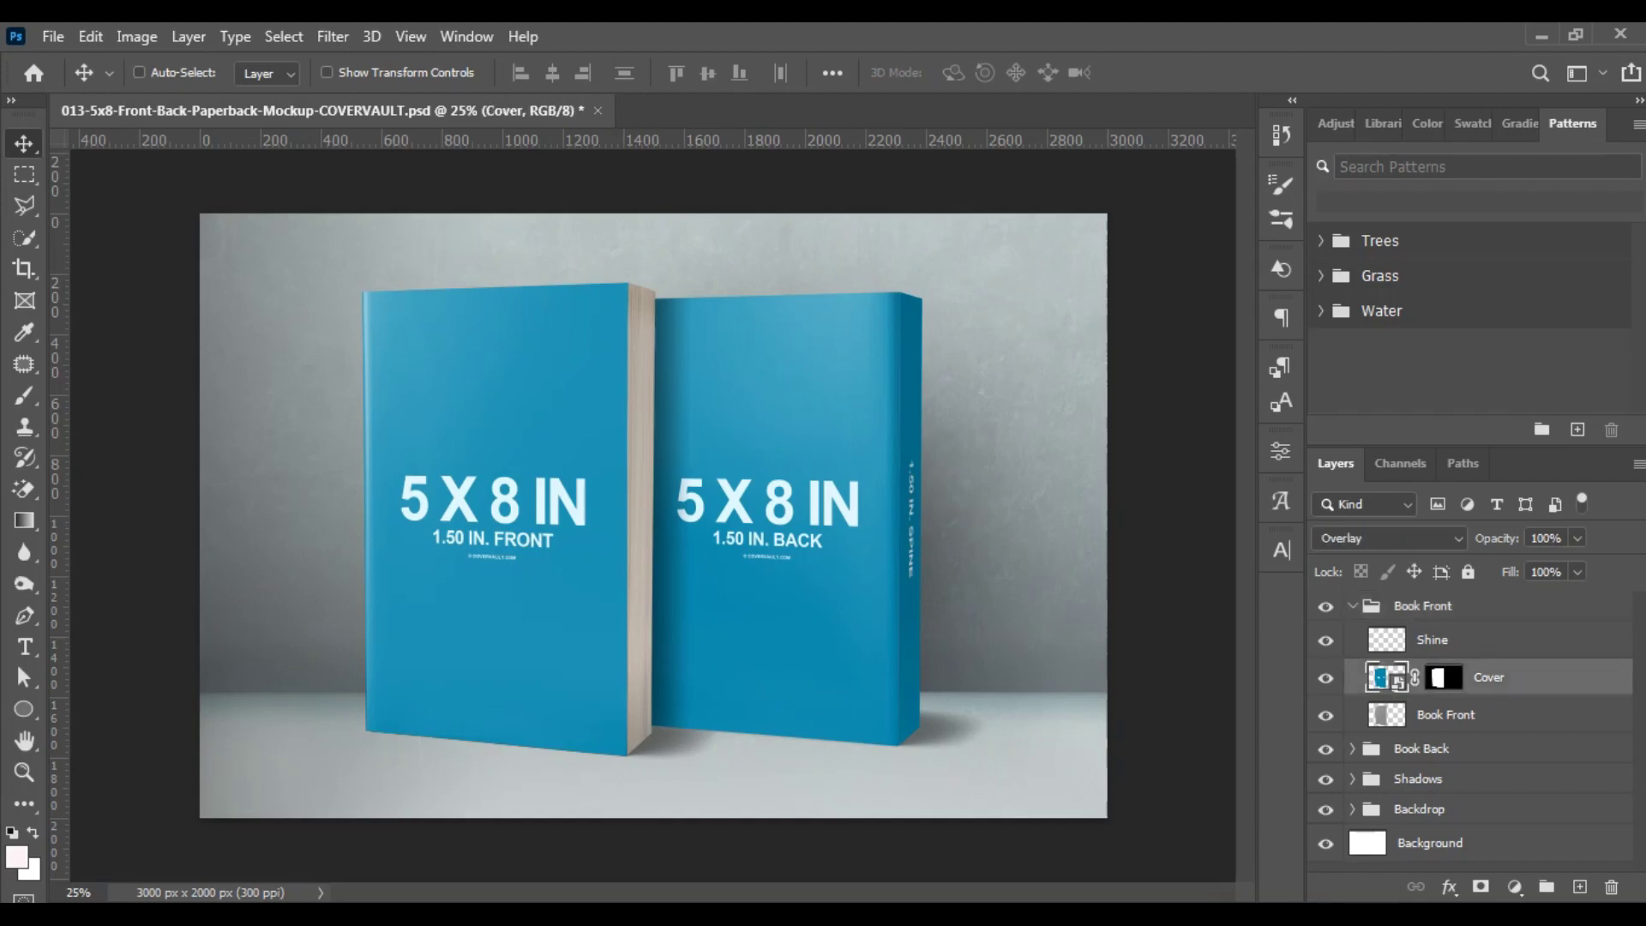
double_click(1386, 677)
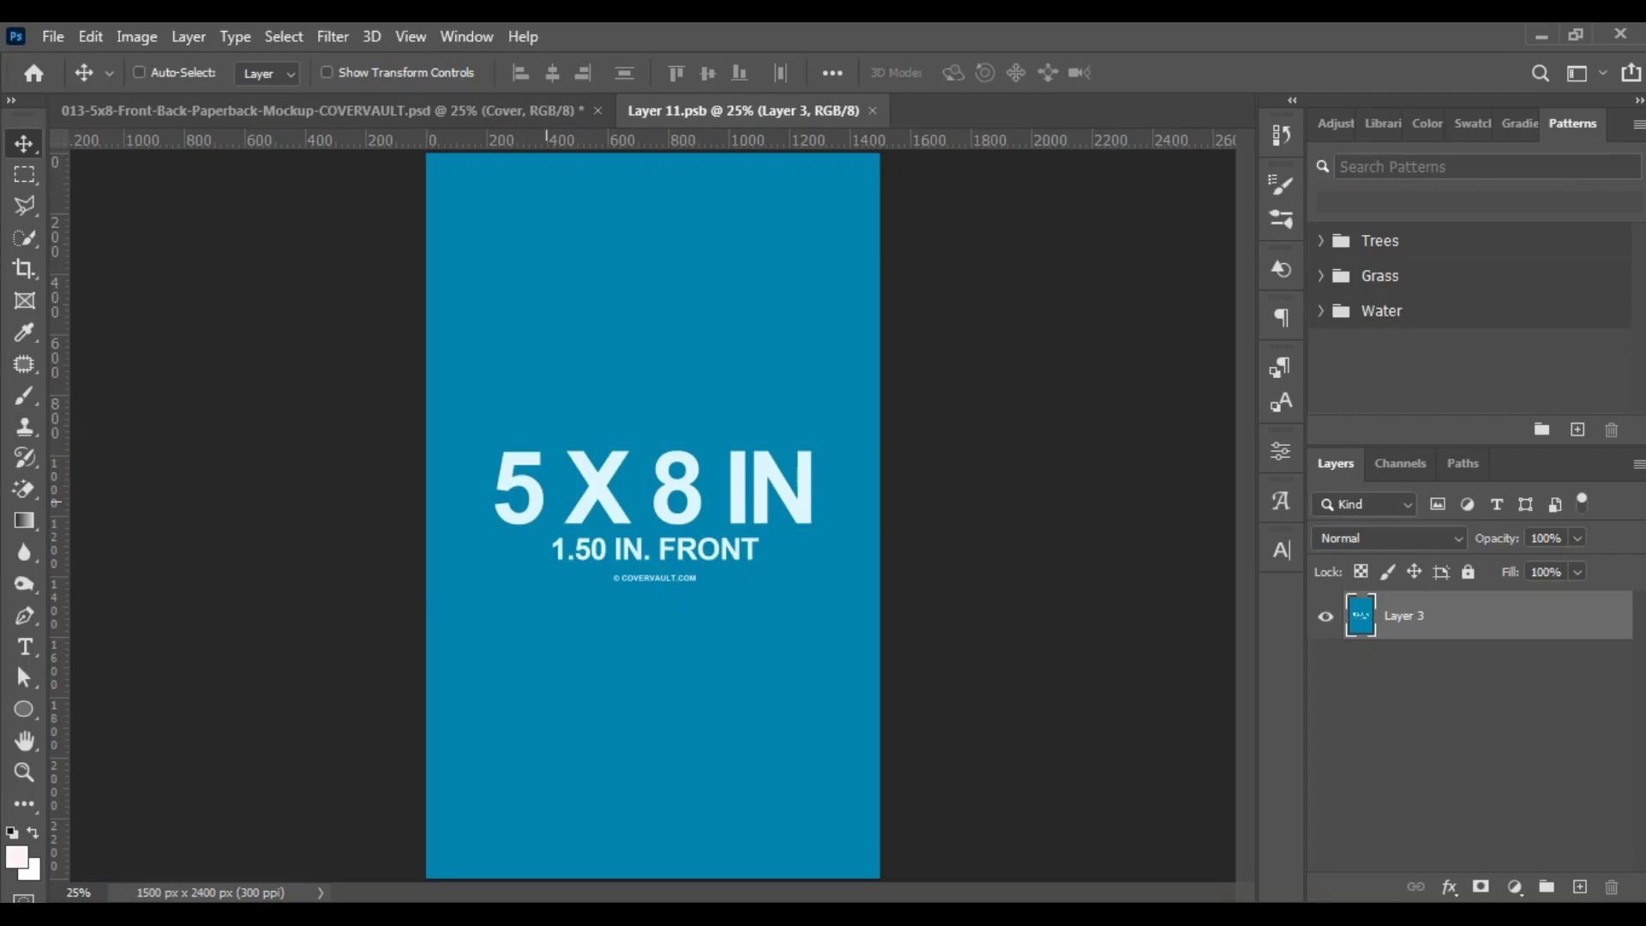
key("ctrl+minus")
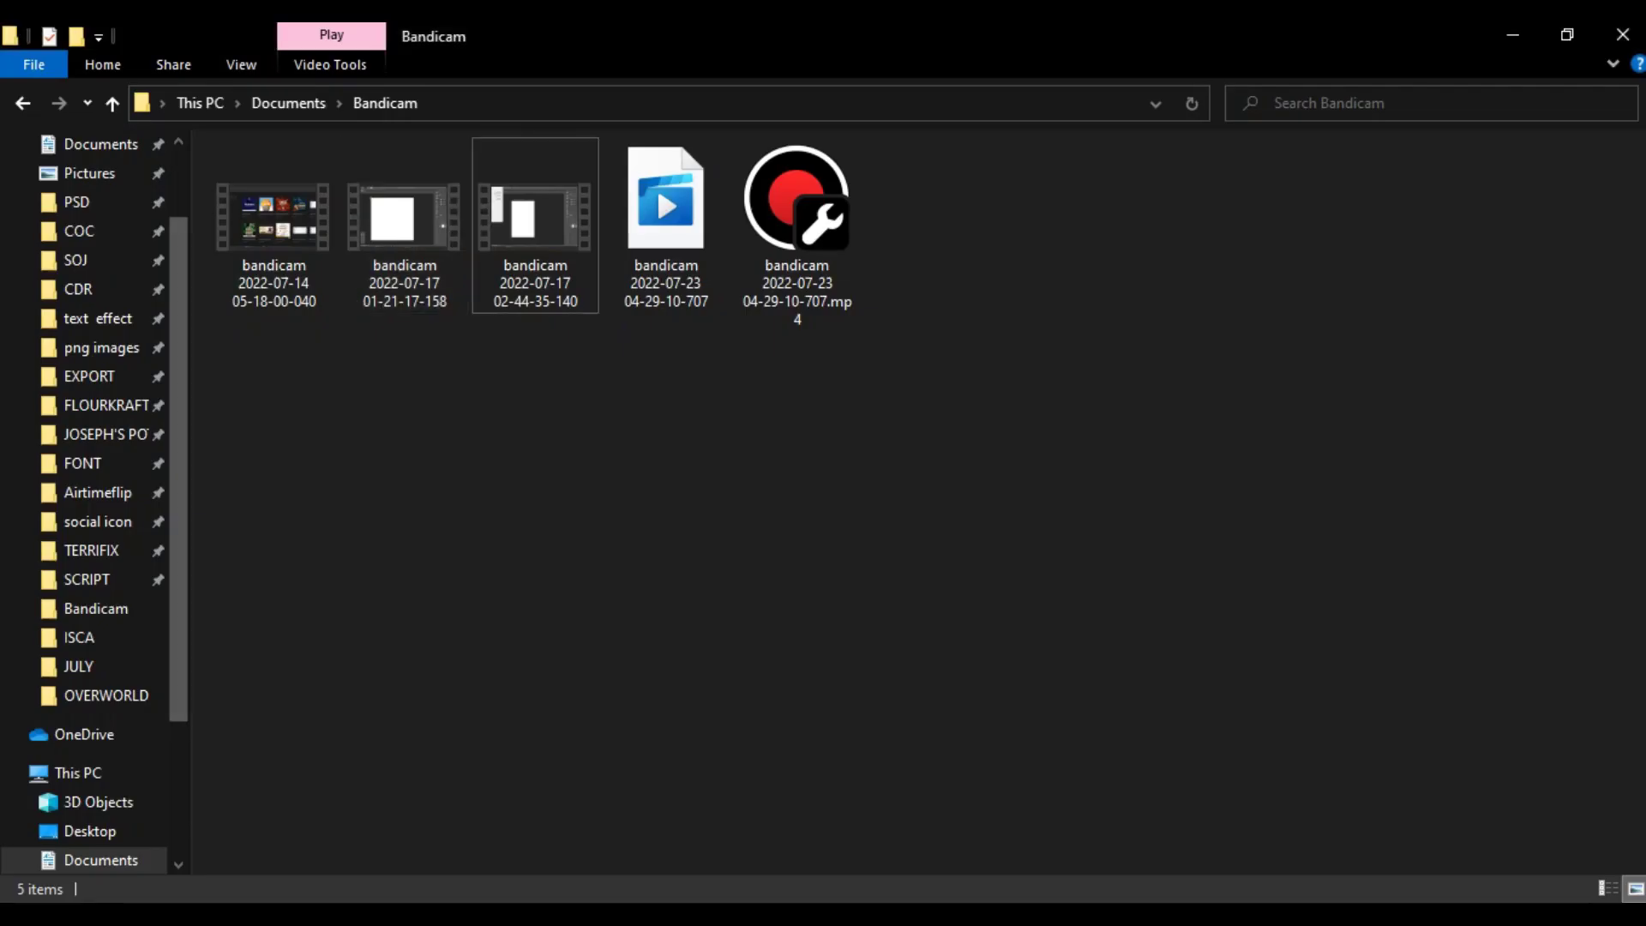
Step: In File Explorer, browse from the Videos folder to PUBLIC SPEAKING BOOK.jpg and open it in Photoshop
scroll(94, 506, "down", 3)
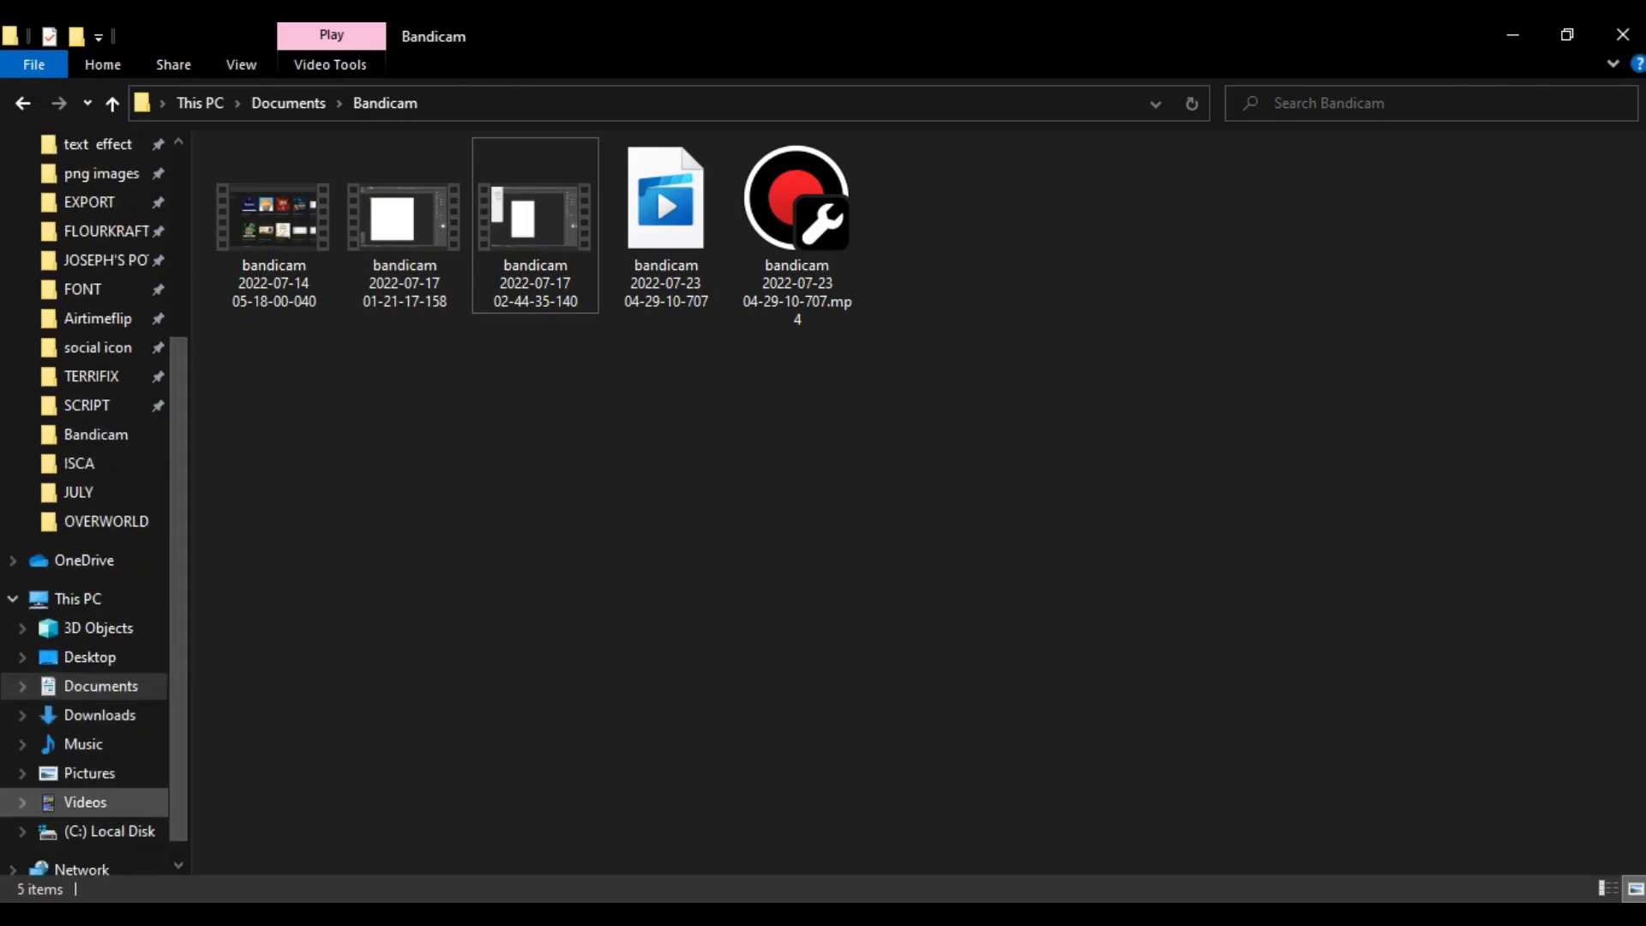
left_click(85, 802)
double_click(1059, 210)
left_click_drag(535, 214, 1063, 86)
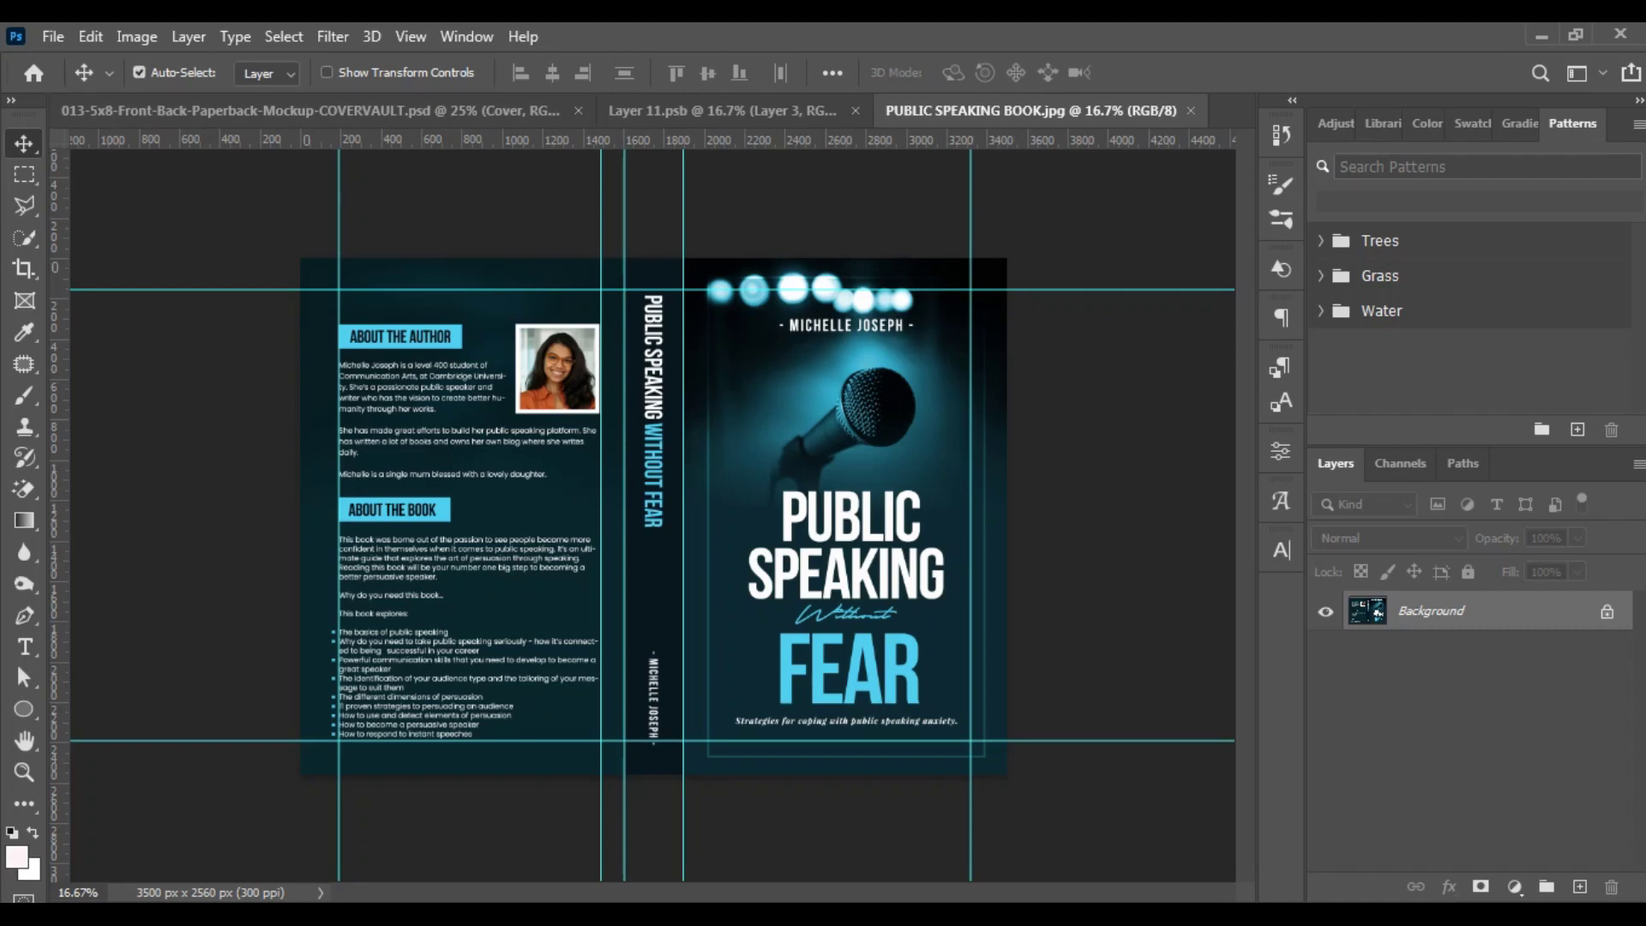
Step: Duplicate the Background layer with the original hidden, and cut the front cover area of the copy onto its own layer
key("ctrl+j")
left_click(1325, 652)
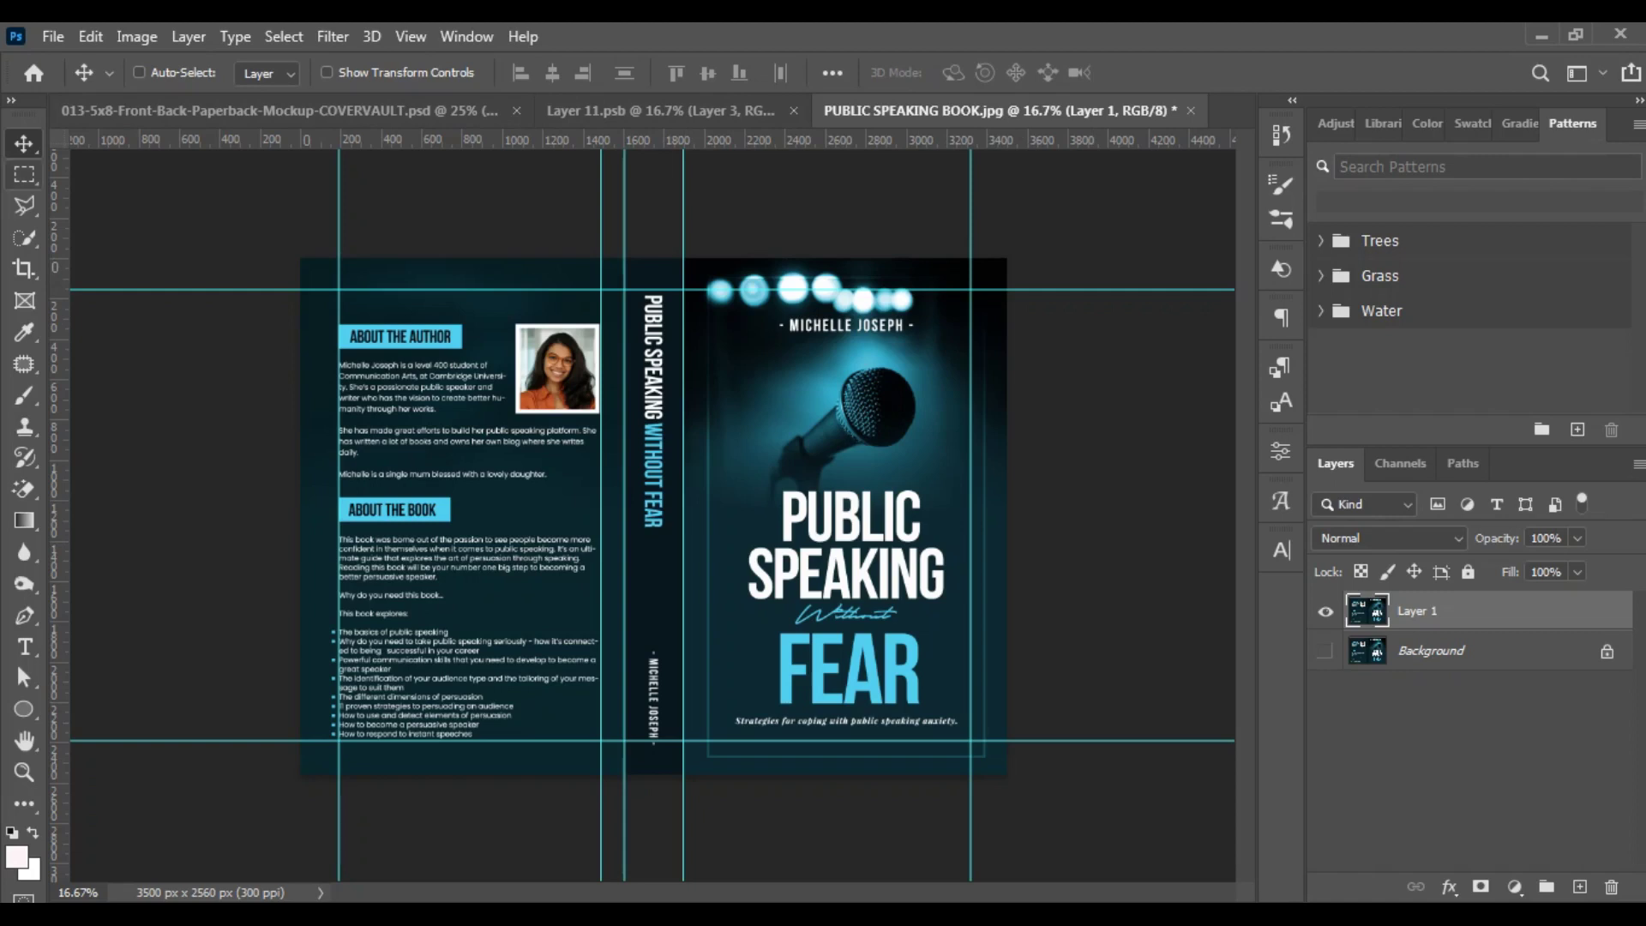
left_click(24, 174)
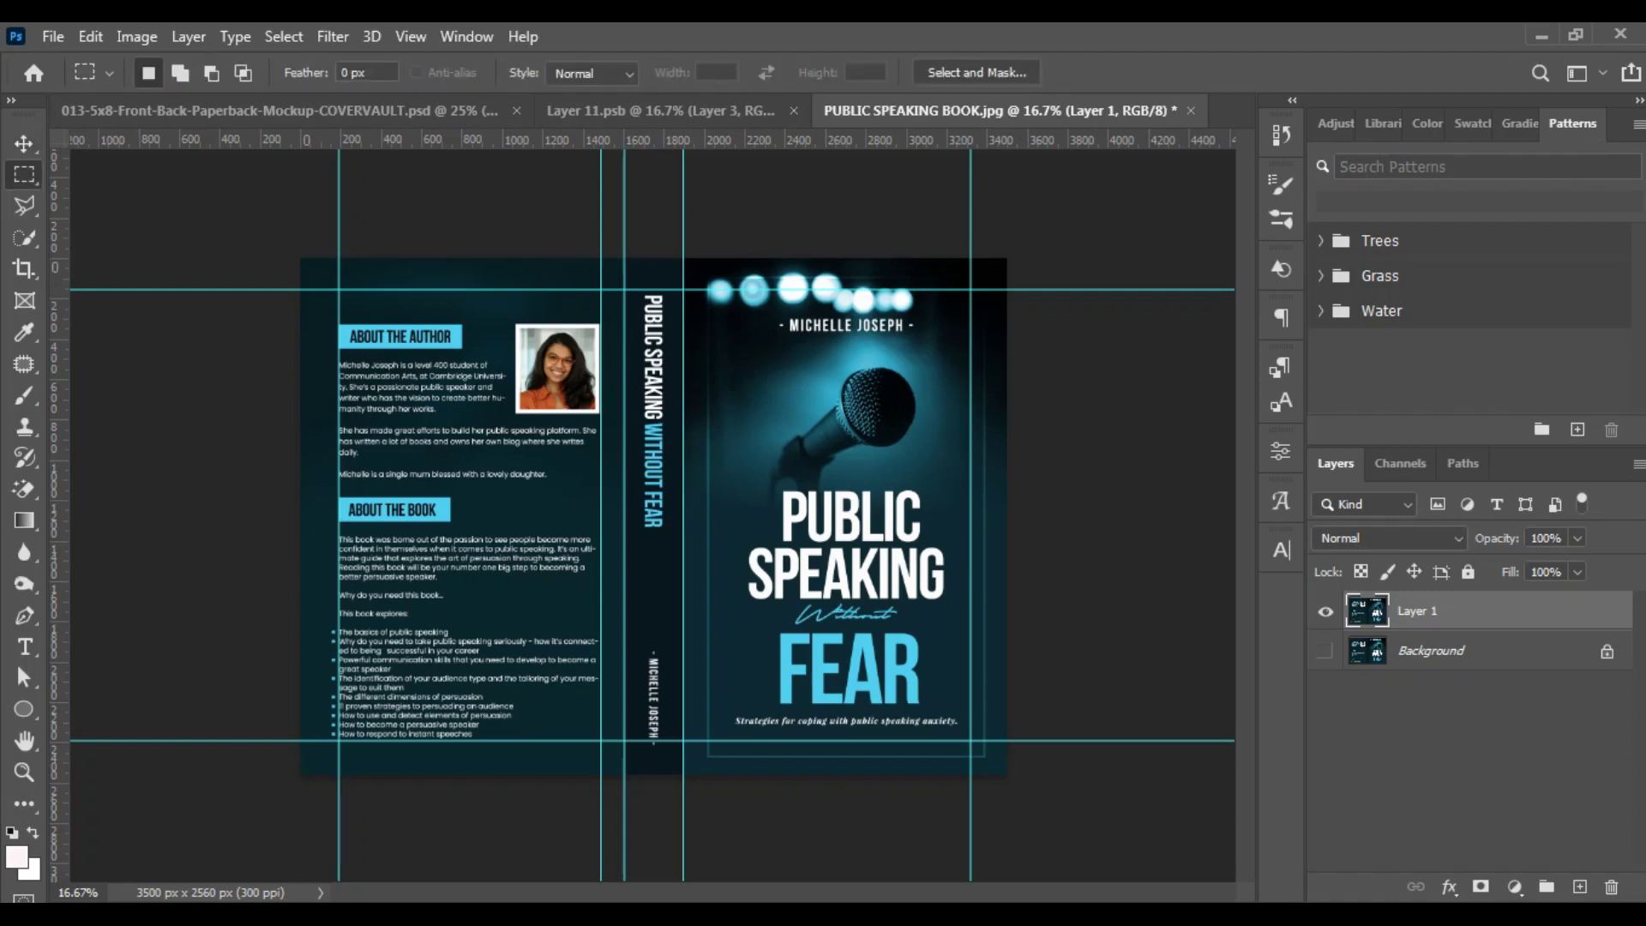
left_click_drag(684, 258, 1048, 731)
right_click(808, 417)
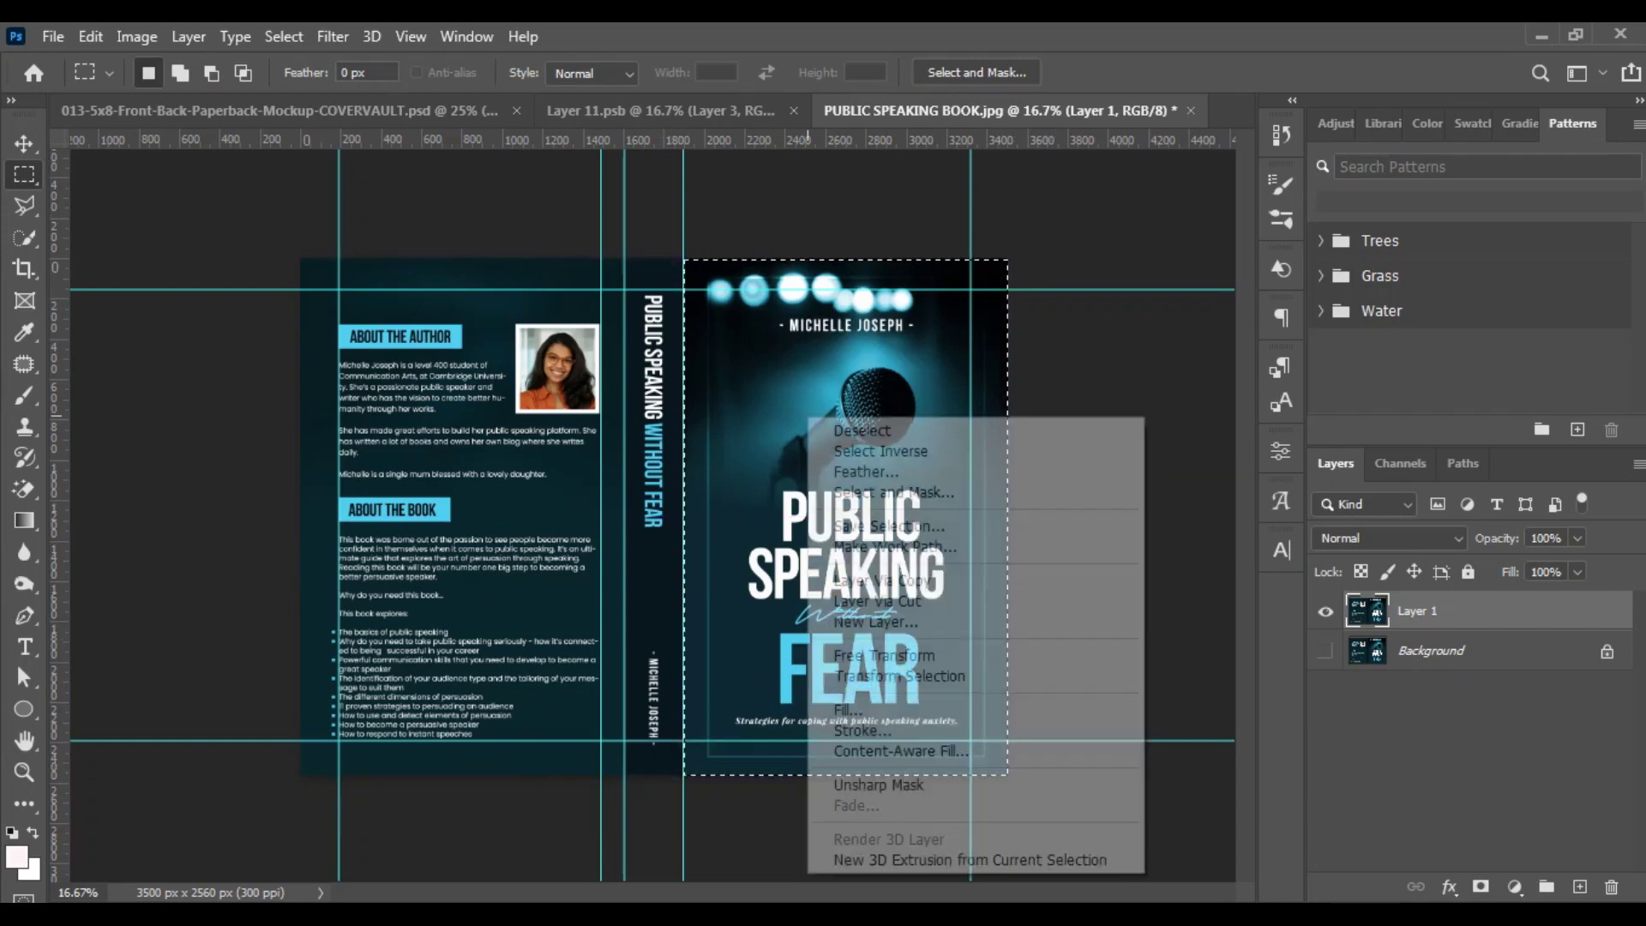
right_click(727, 428)
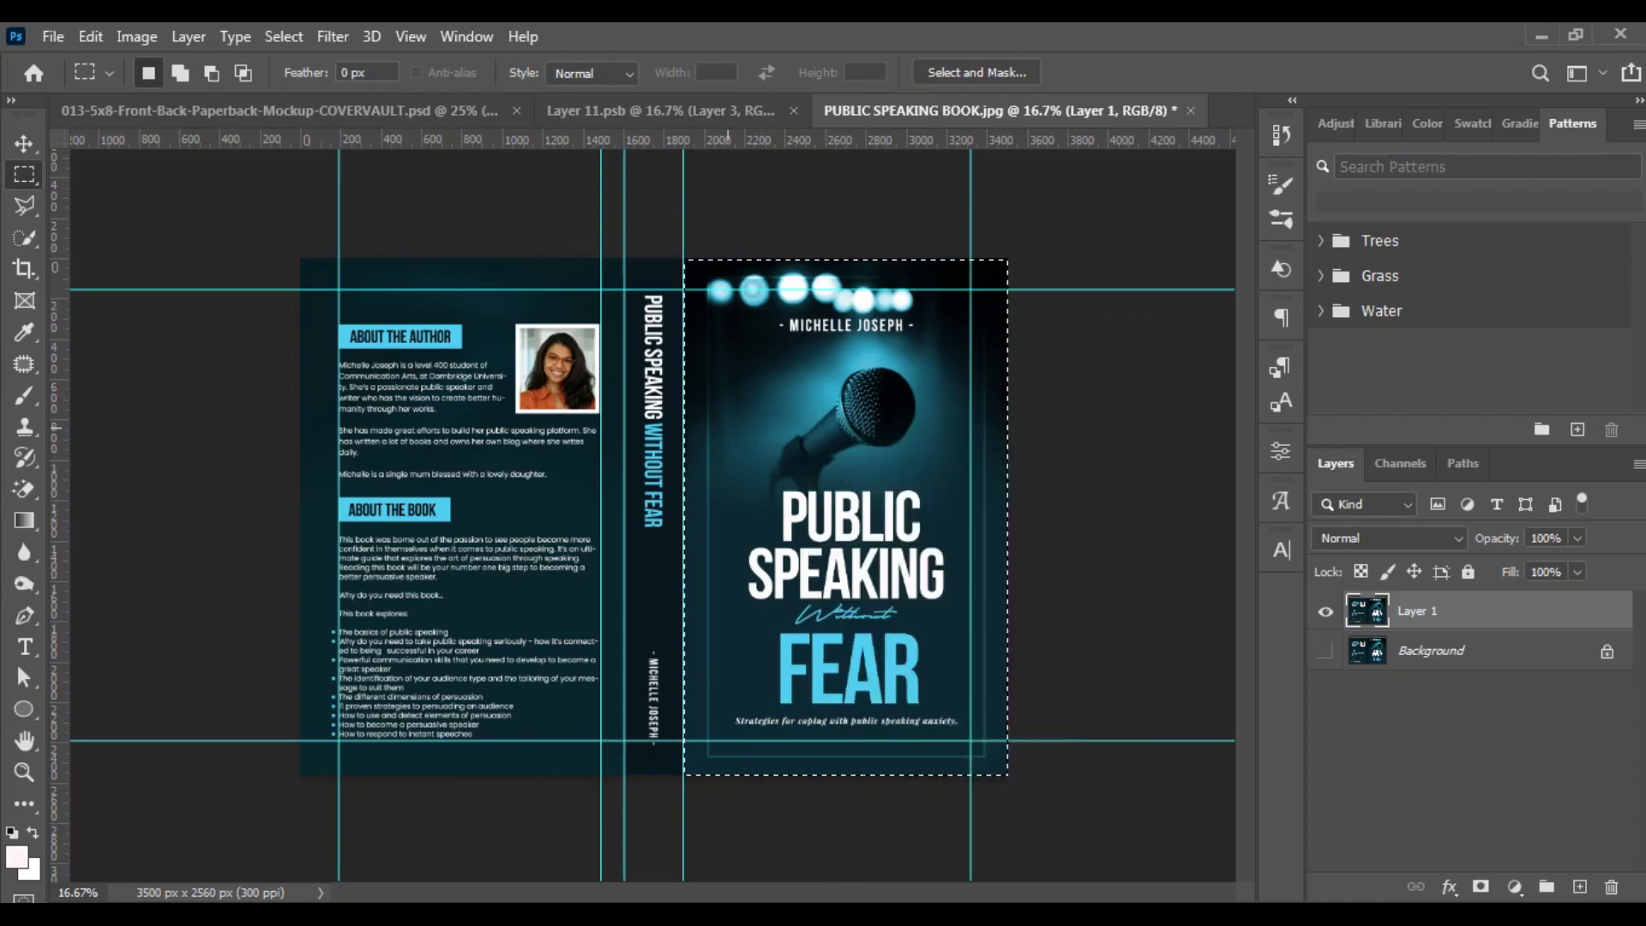
right_click(727, 428)
left_click(796, 613)
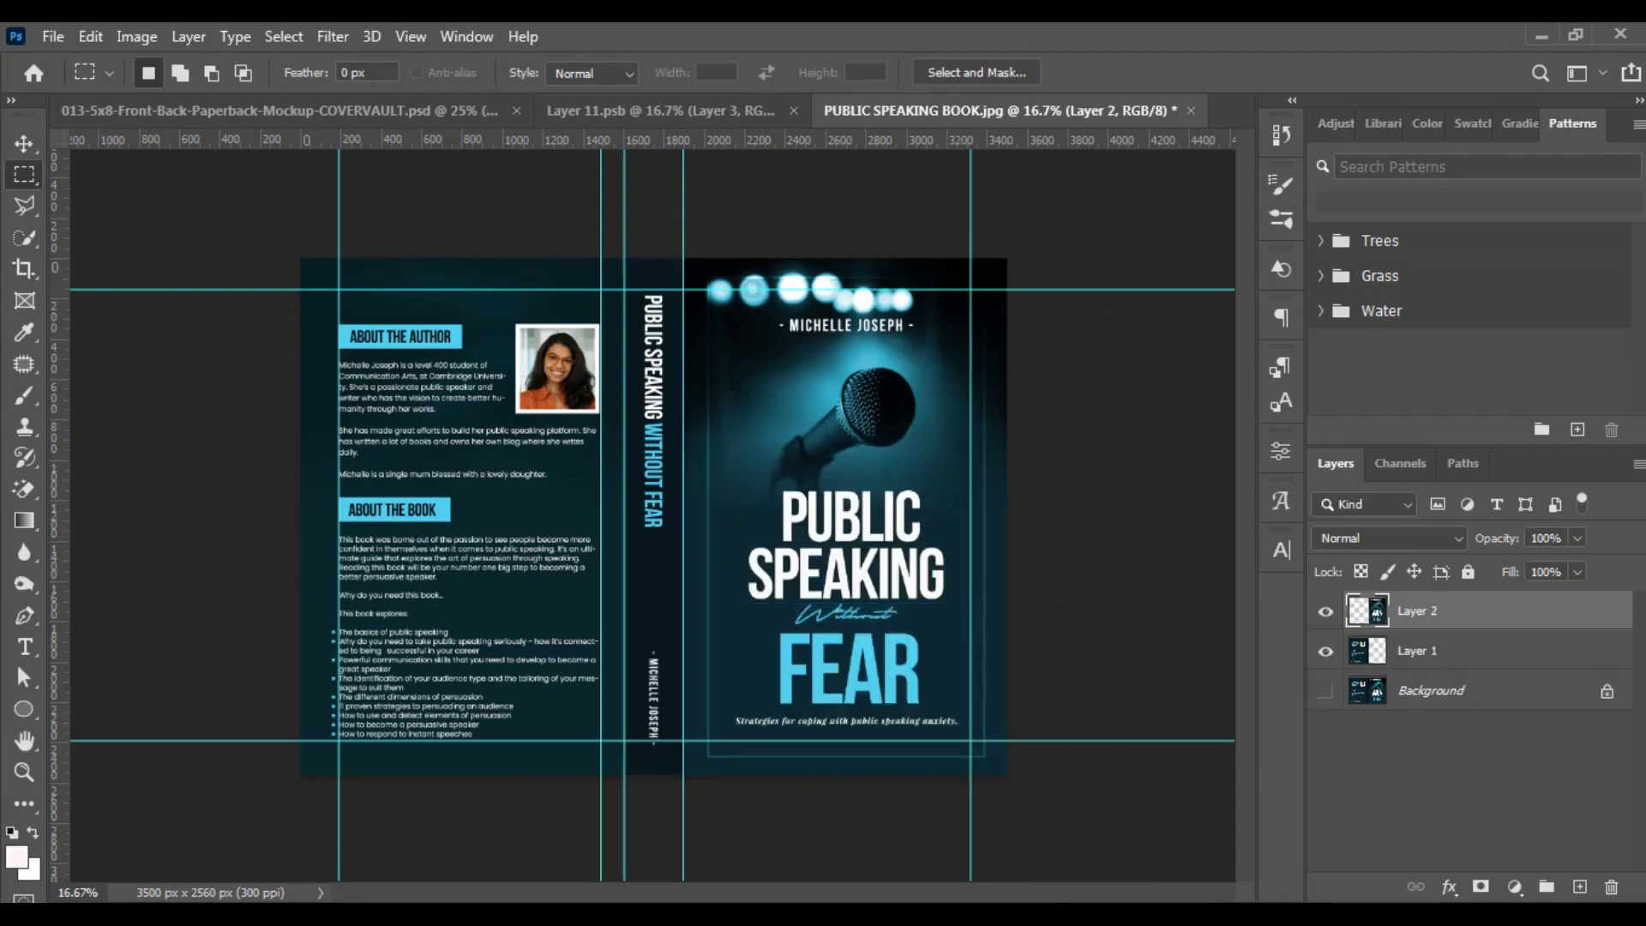
Step: Move the cut front cover into Layer 11.psb and align it with the canvas's top-left corner
key("v")
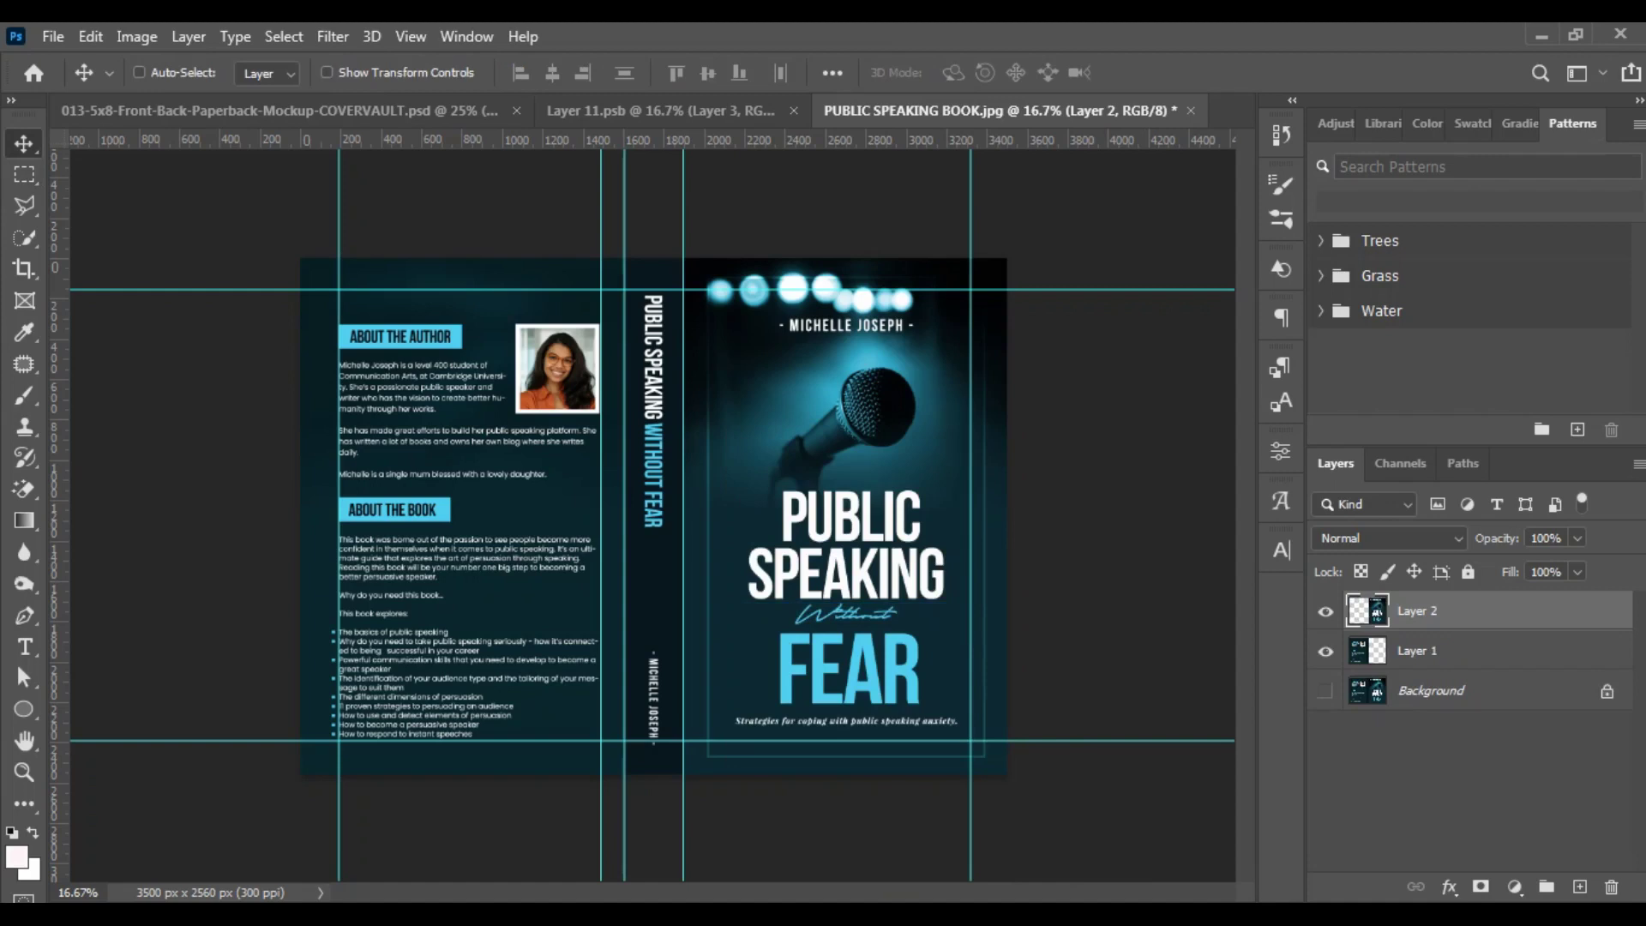
left_click_drag(775, 320, 600, 224)
left_click_drag(620, 422, 684, 555)
left_click_drag(690, 495, 678, 496)
Step: Scale the front cover to about 93.52% wide and 93.75% high to fit the canvas, and save the smart object
key("ctrl+t")
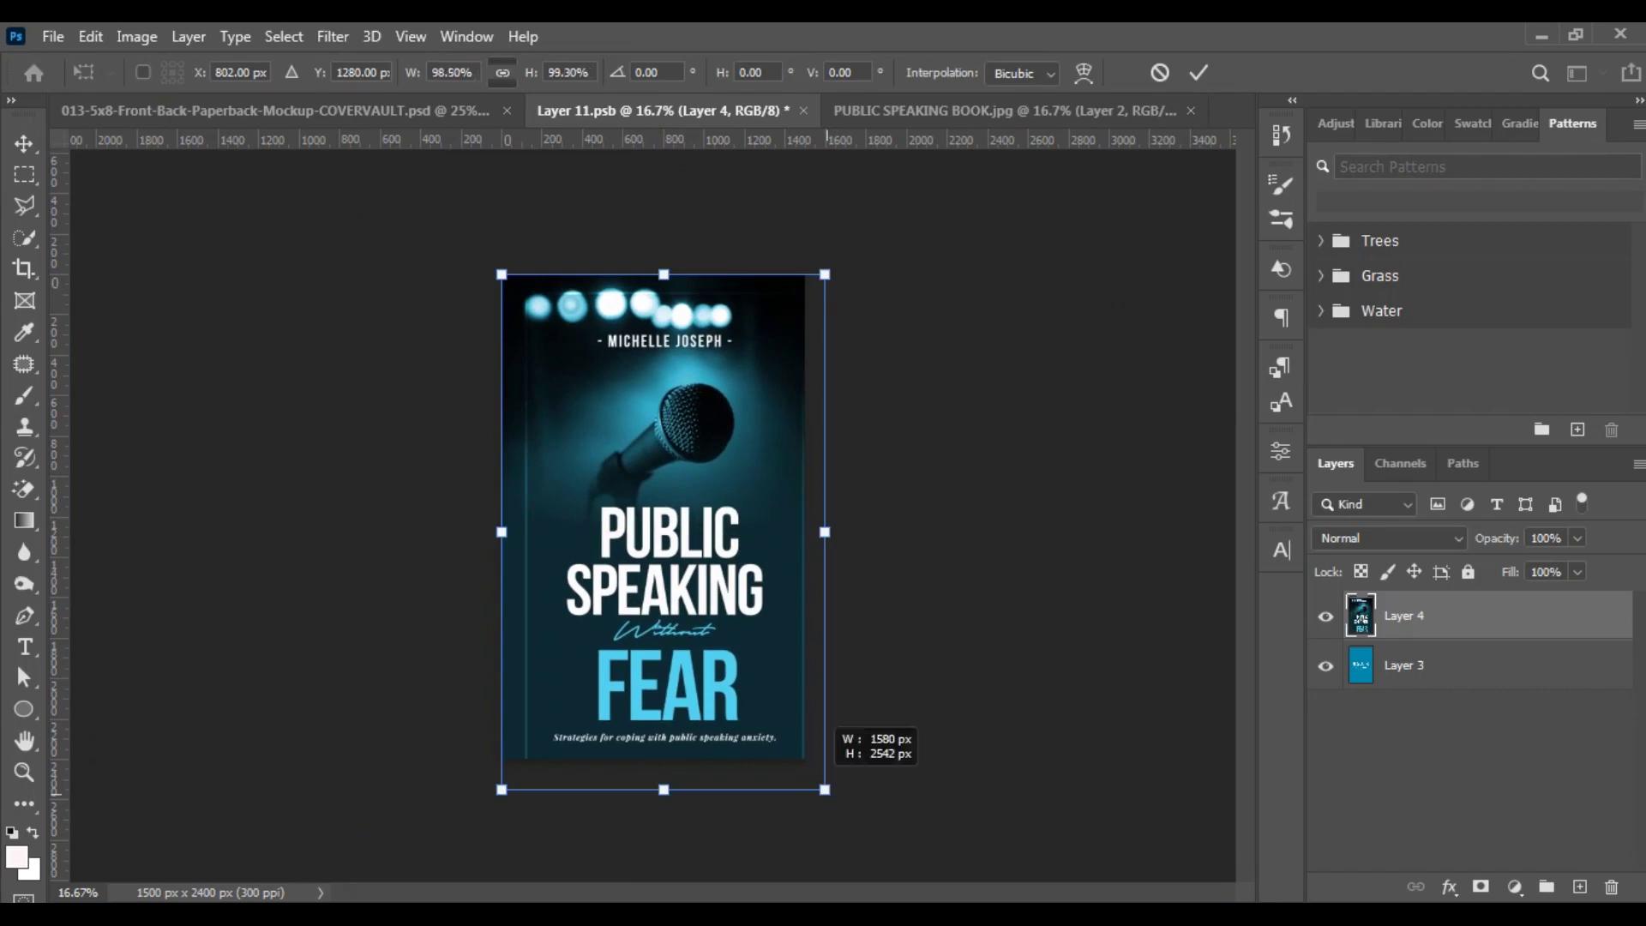
left_click_drag(825, 789, 805, 758)
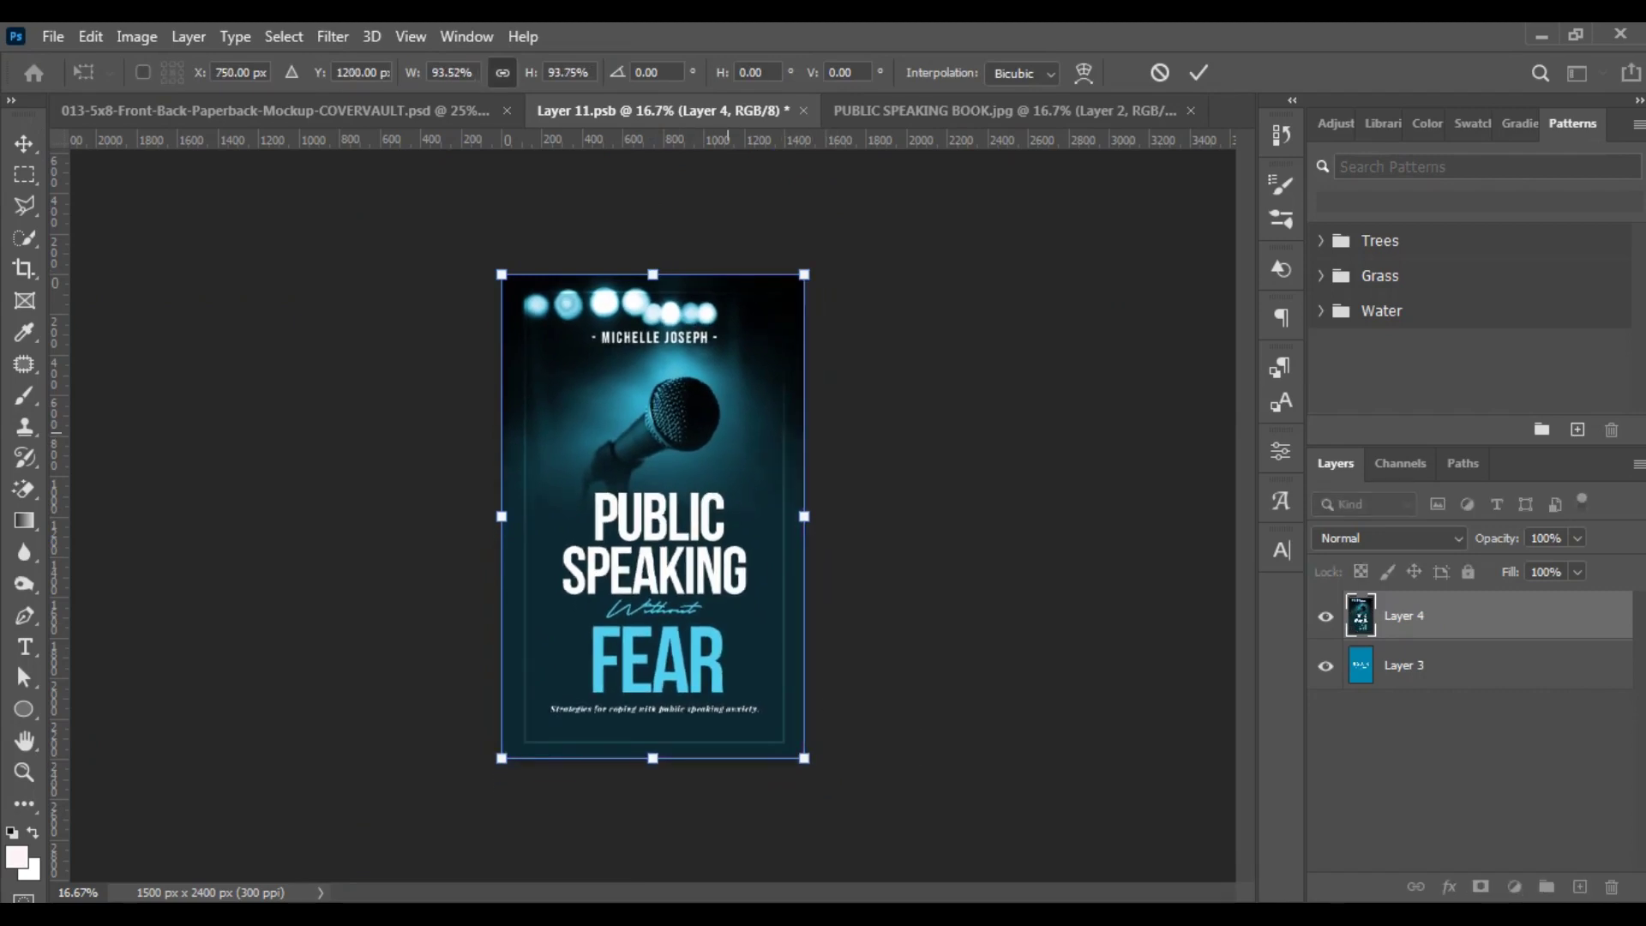
key("Return")
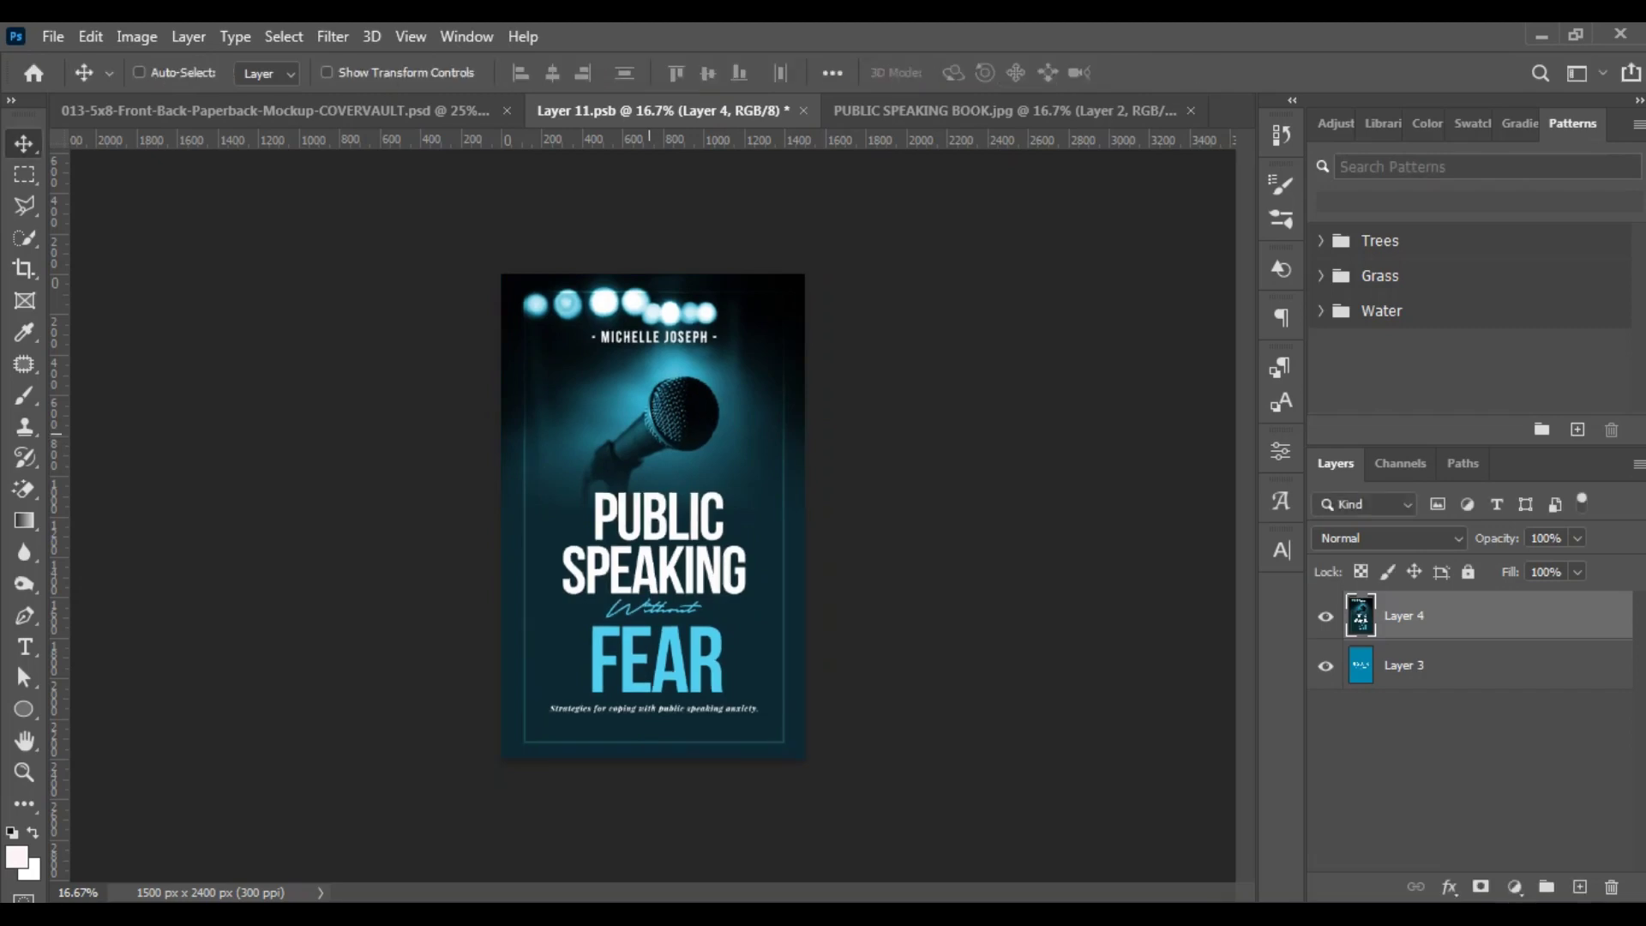
key("ctrl+s")
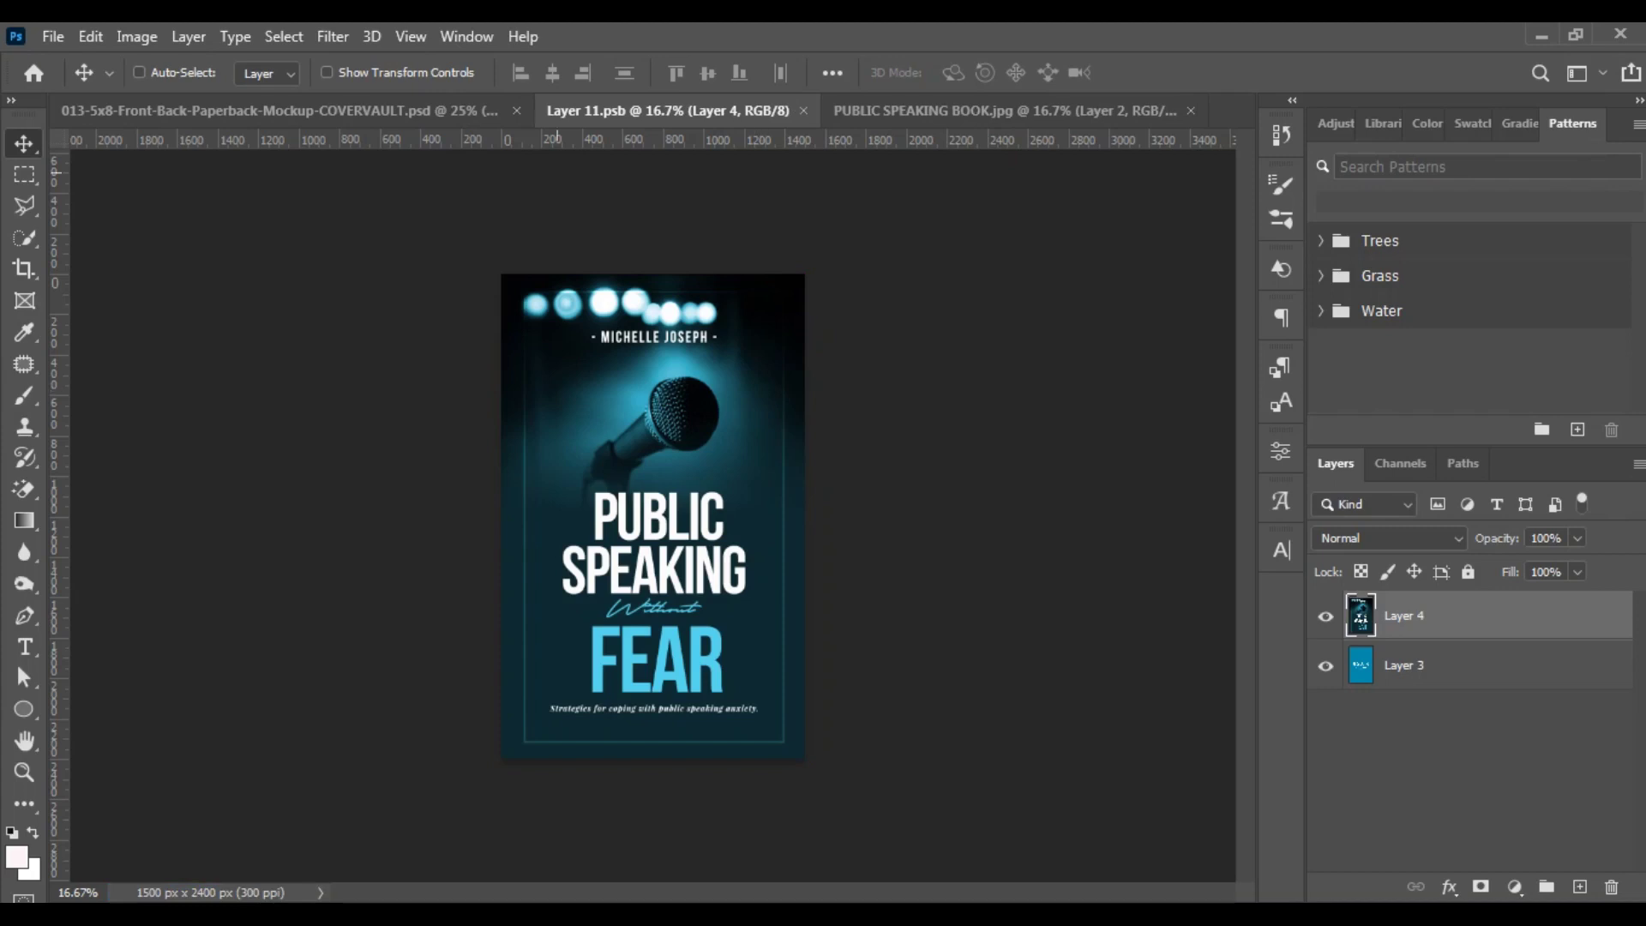
Step: Return to the mockup document and open the Back Cover smart object from the Book Back group
left_click(278, 110)
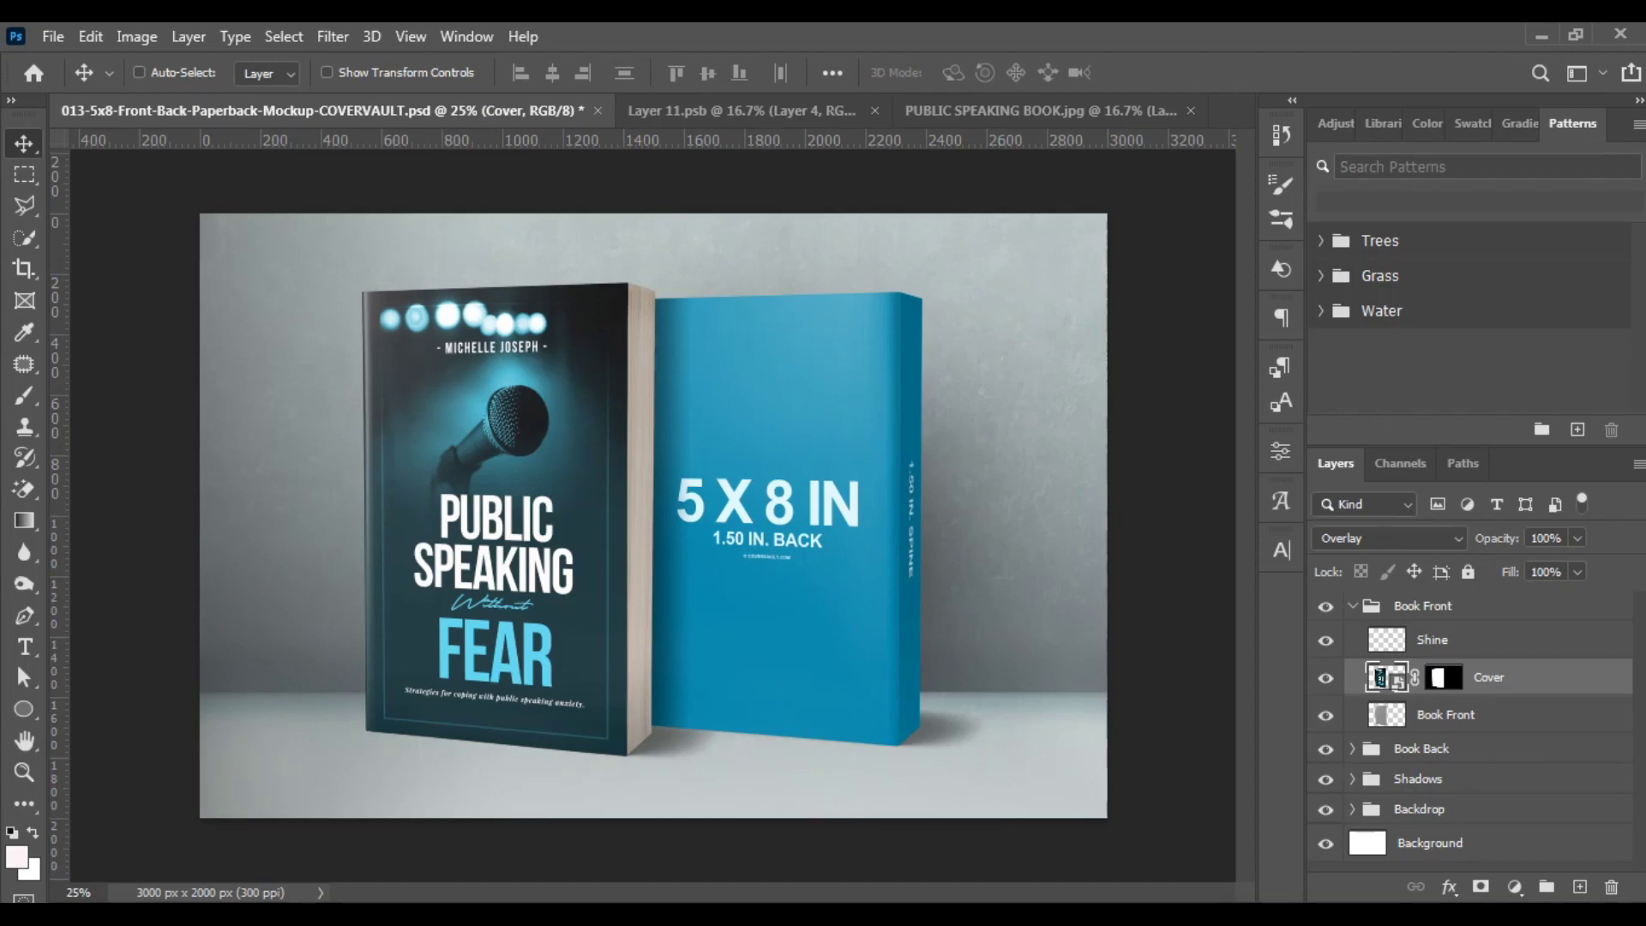
left_click(1352, 606)
left_click(1352, 636)
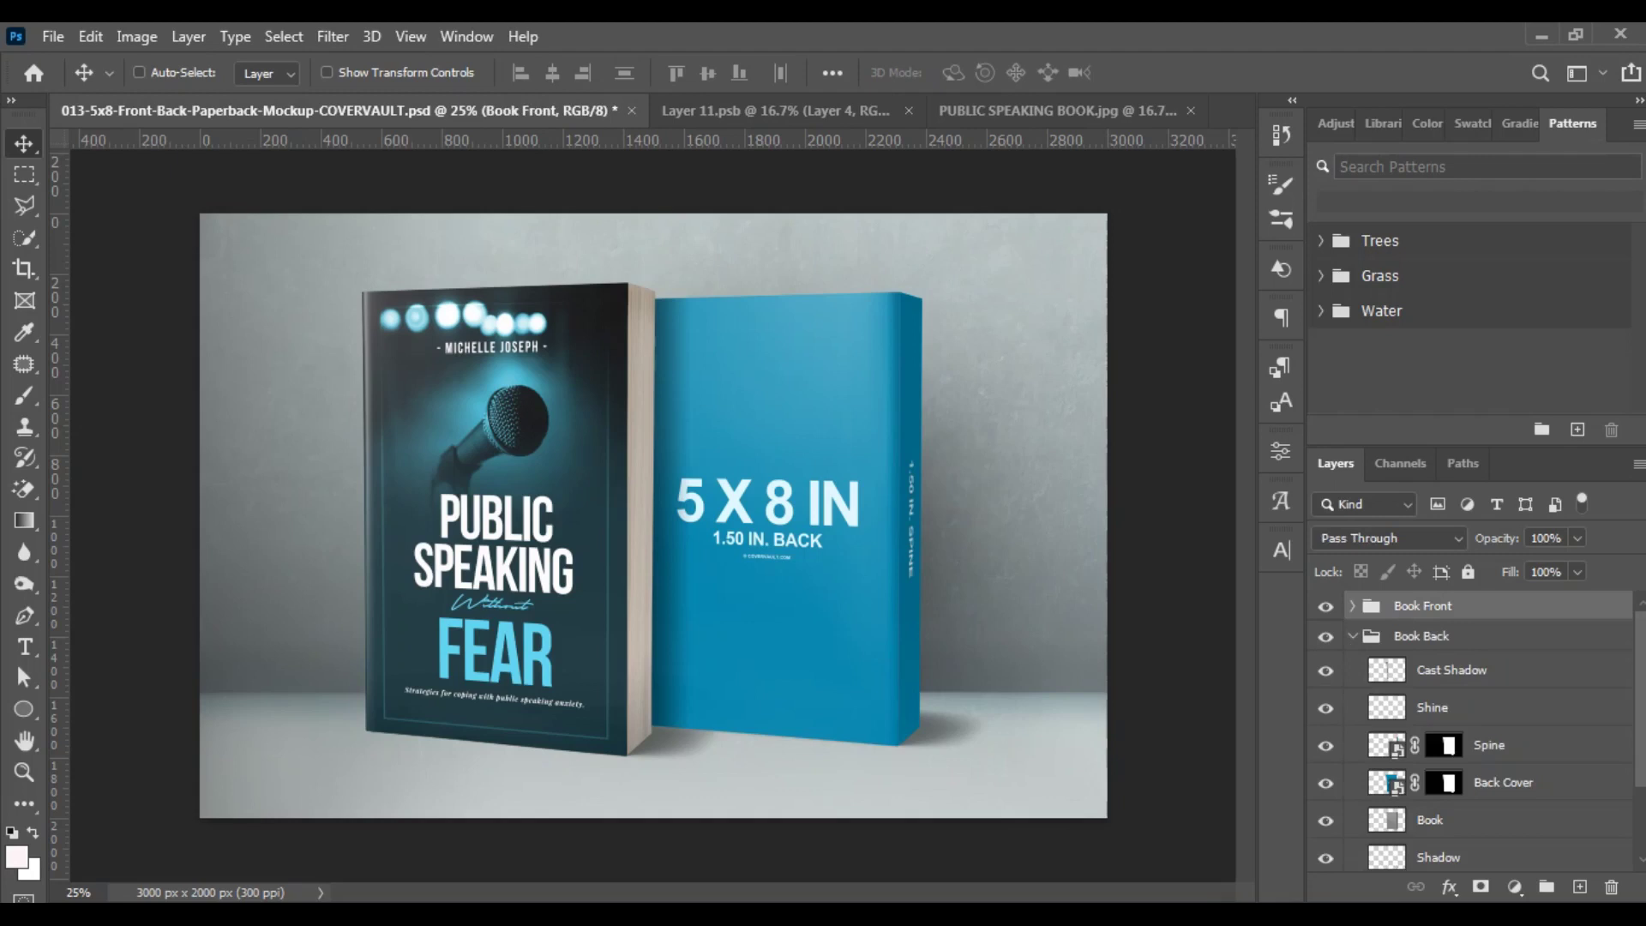
double_click(1386, 783)
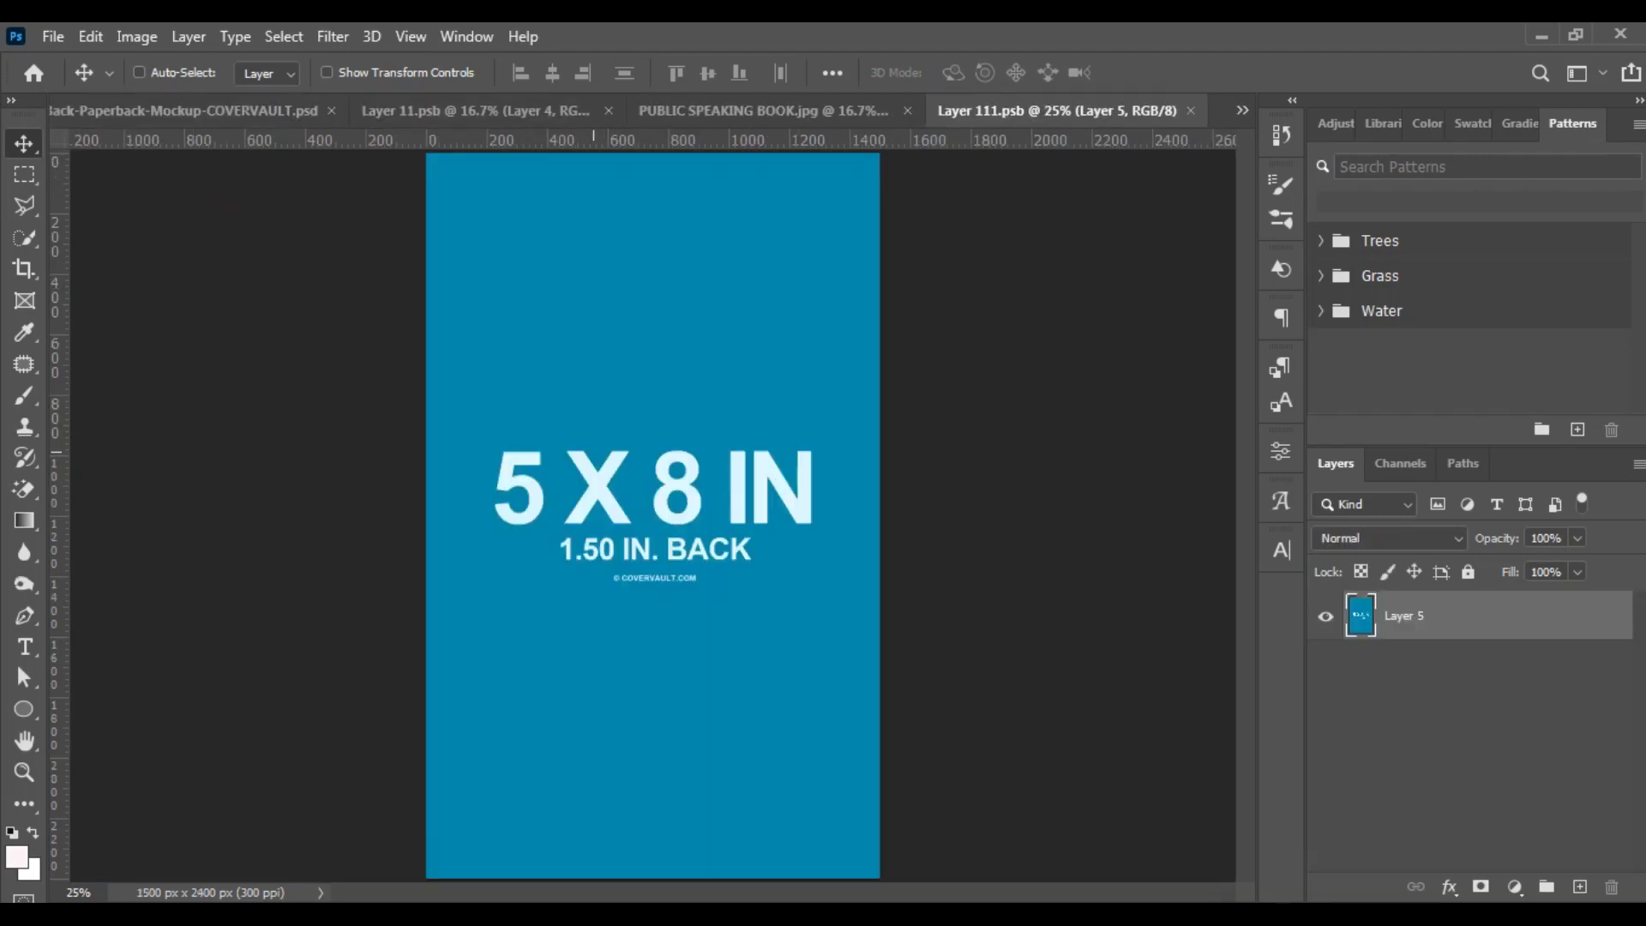
key("ctrl+minus")
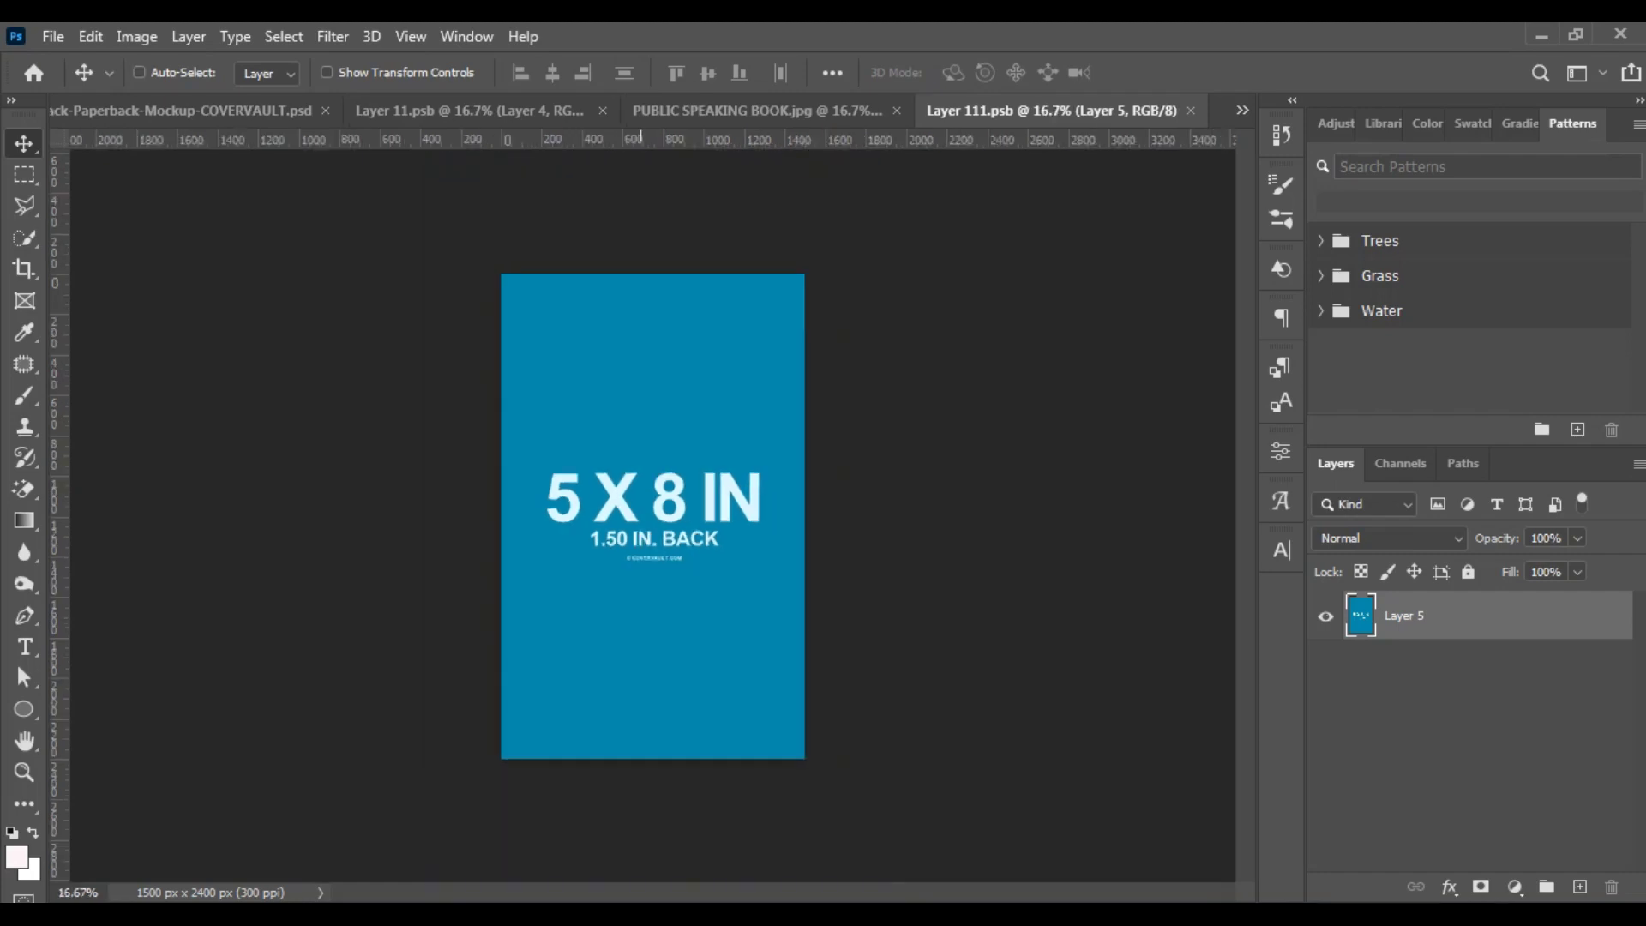
Step: In PUBLIC SPEAKING BOOK.jpg, cut the back cover area of Layer 1, up to the spine guide, onto a new layer
left_click(757, 110)
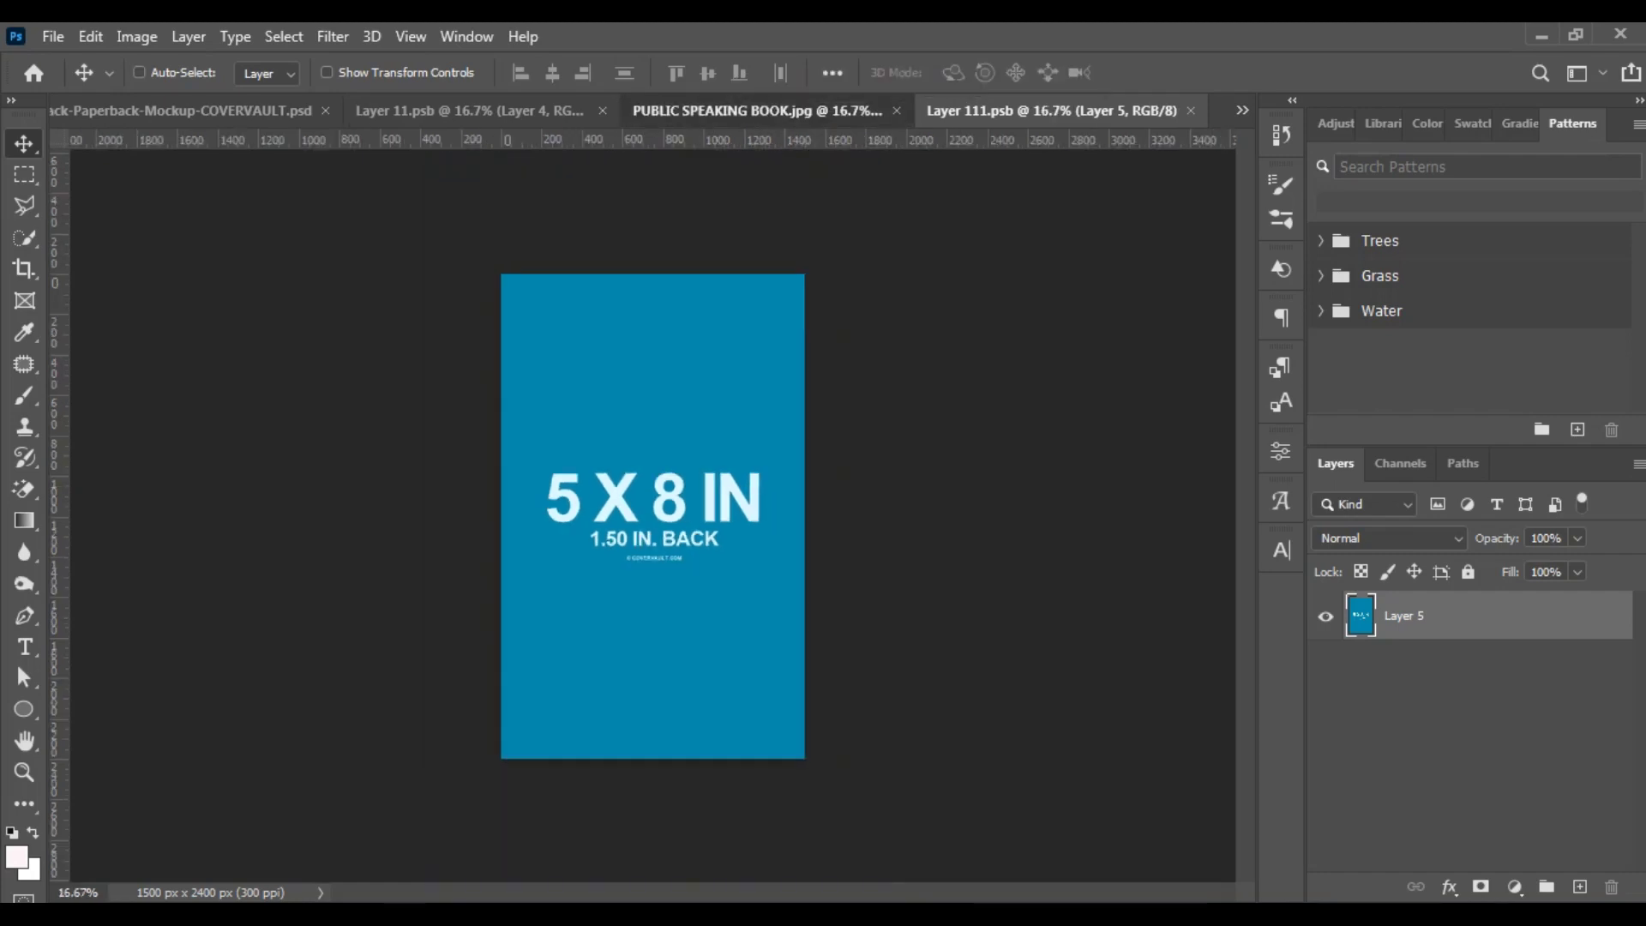
left_click(1457, 651)
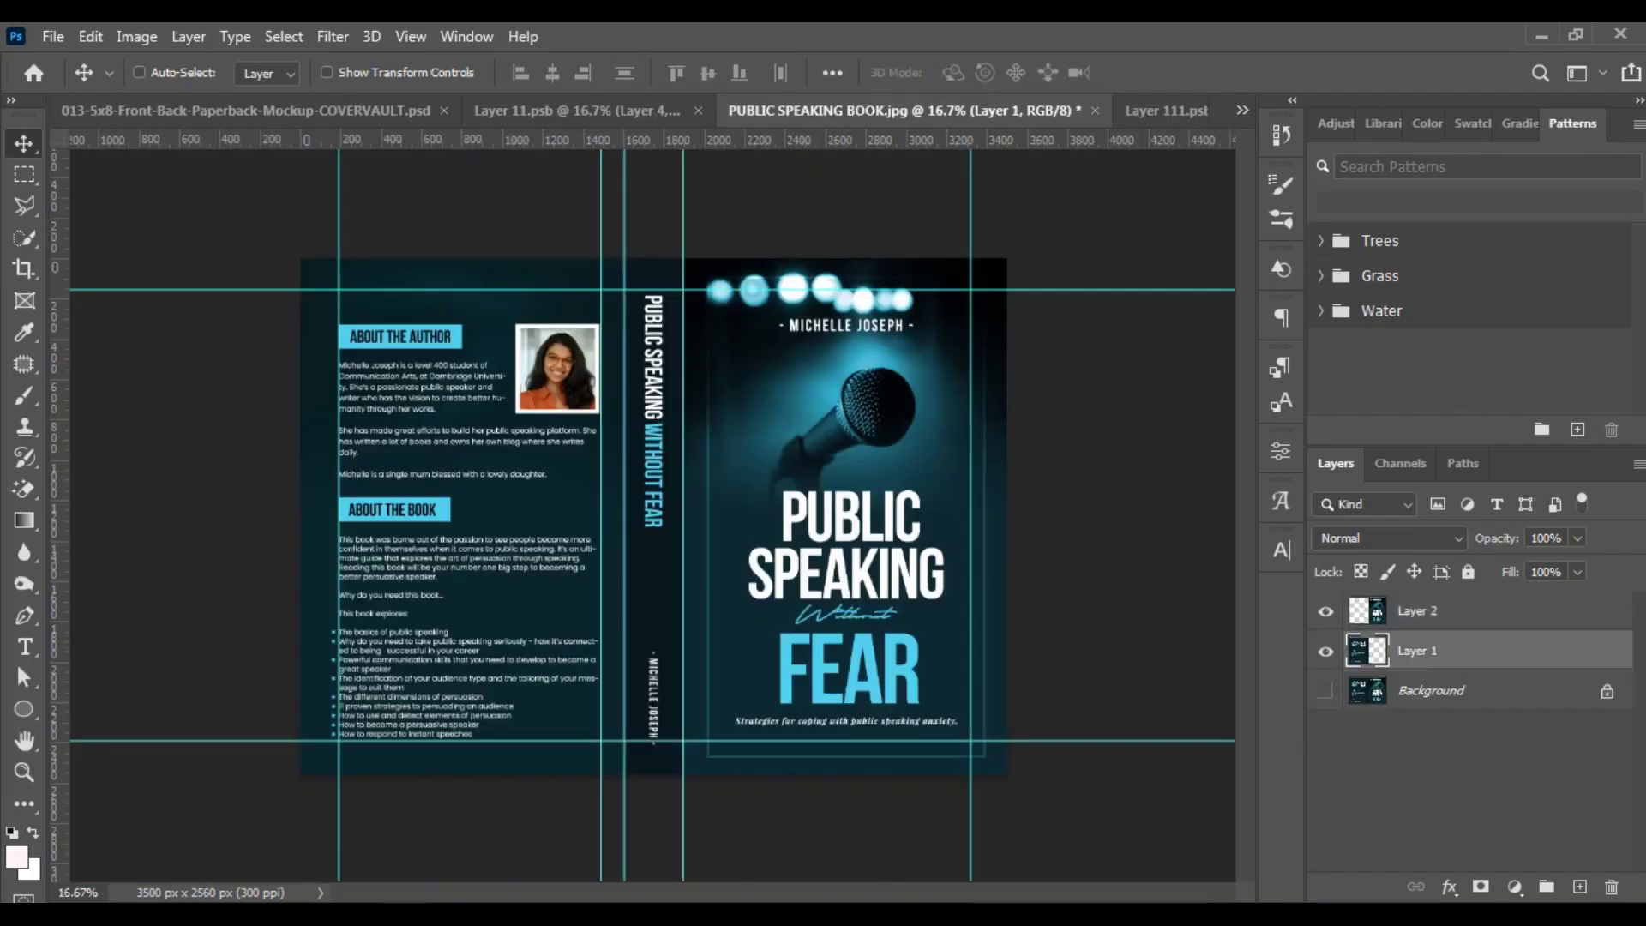
key("m")
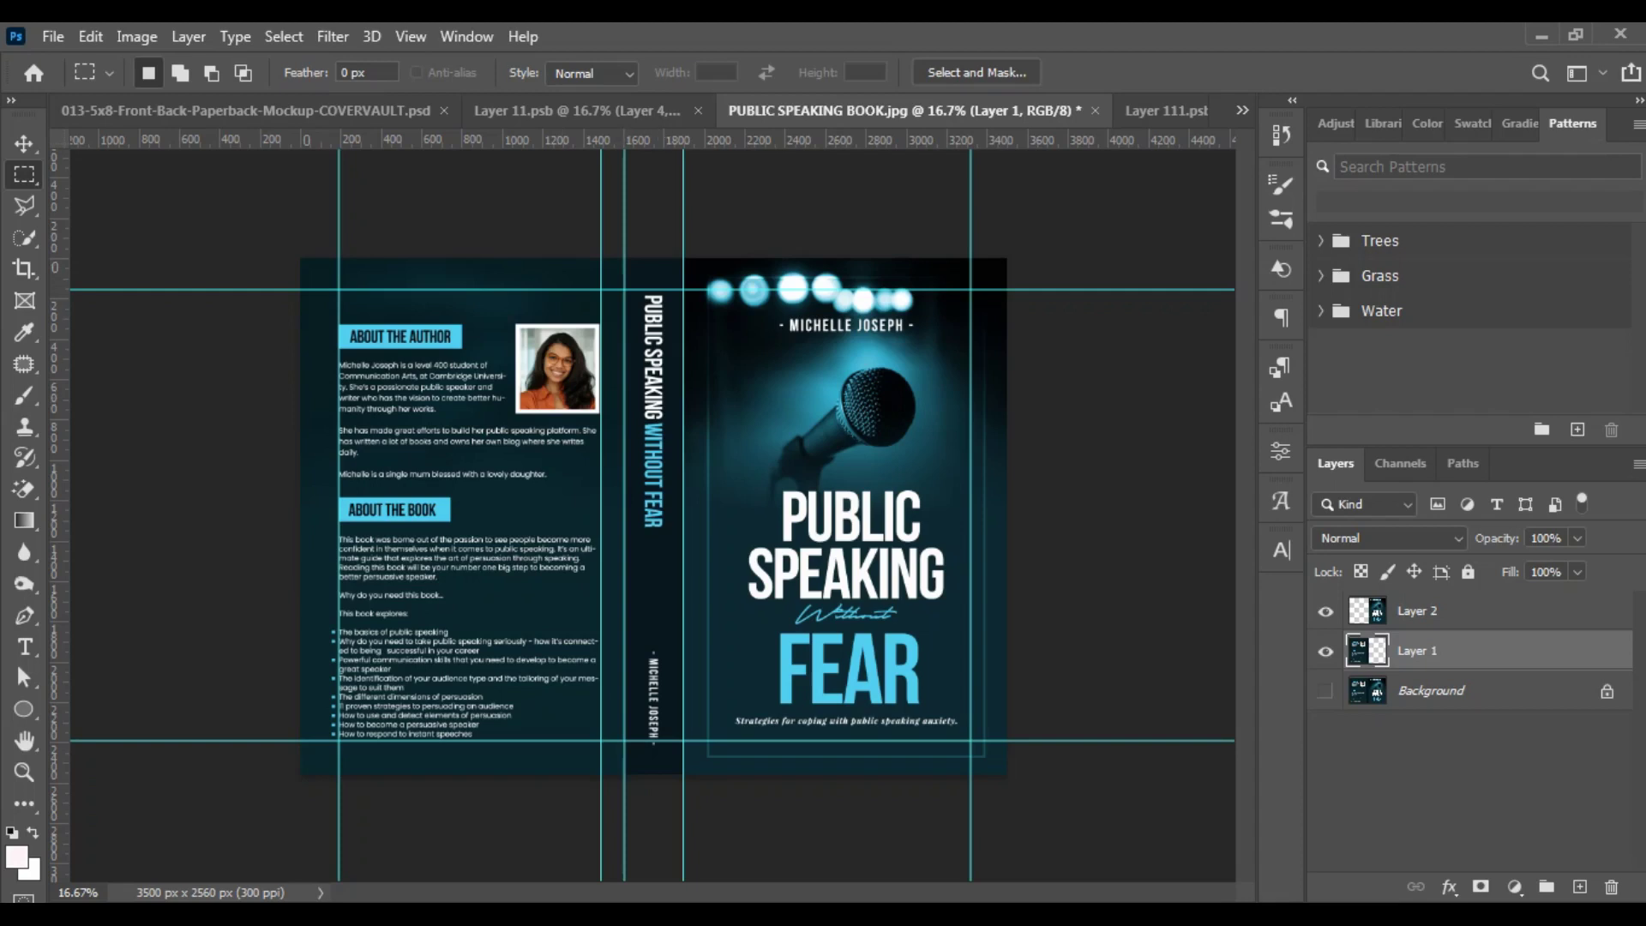
left_click_drag(300, 258, 625, 775)
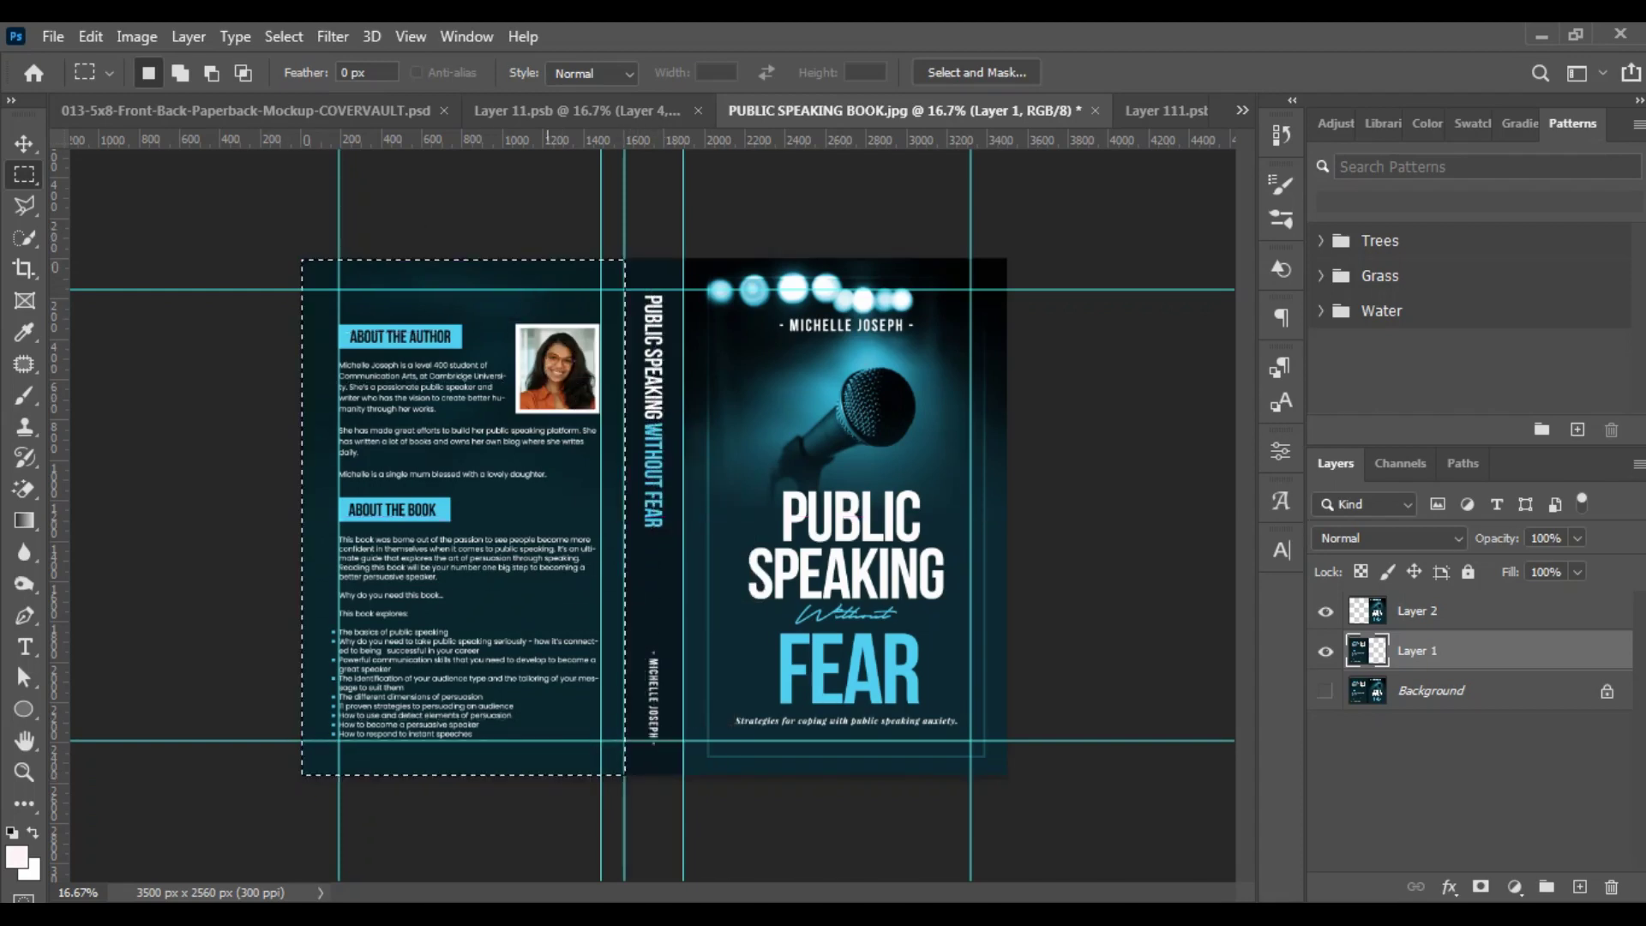
right_click(480, 487)
left_click(548, 216)
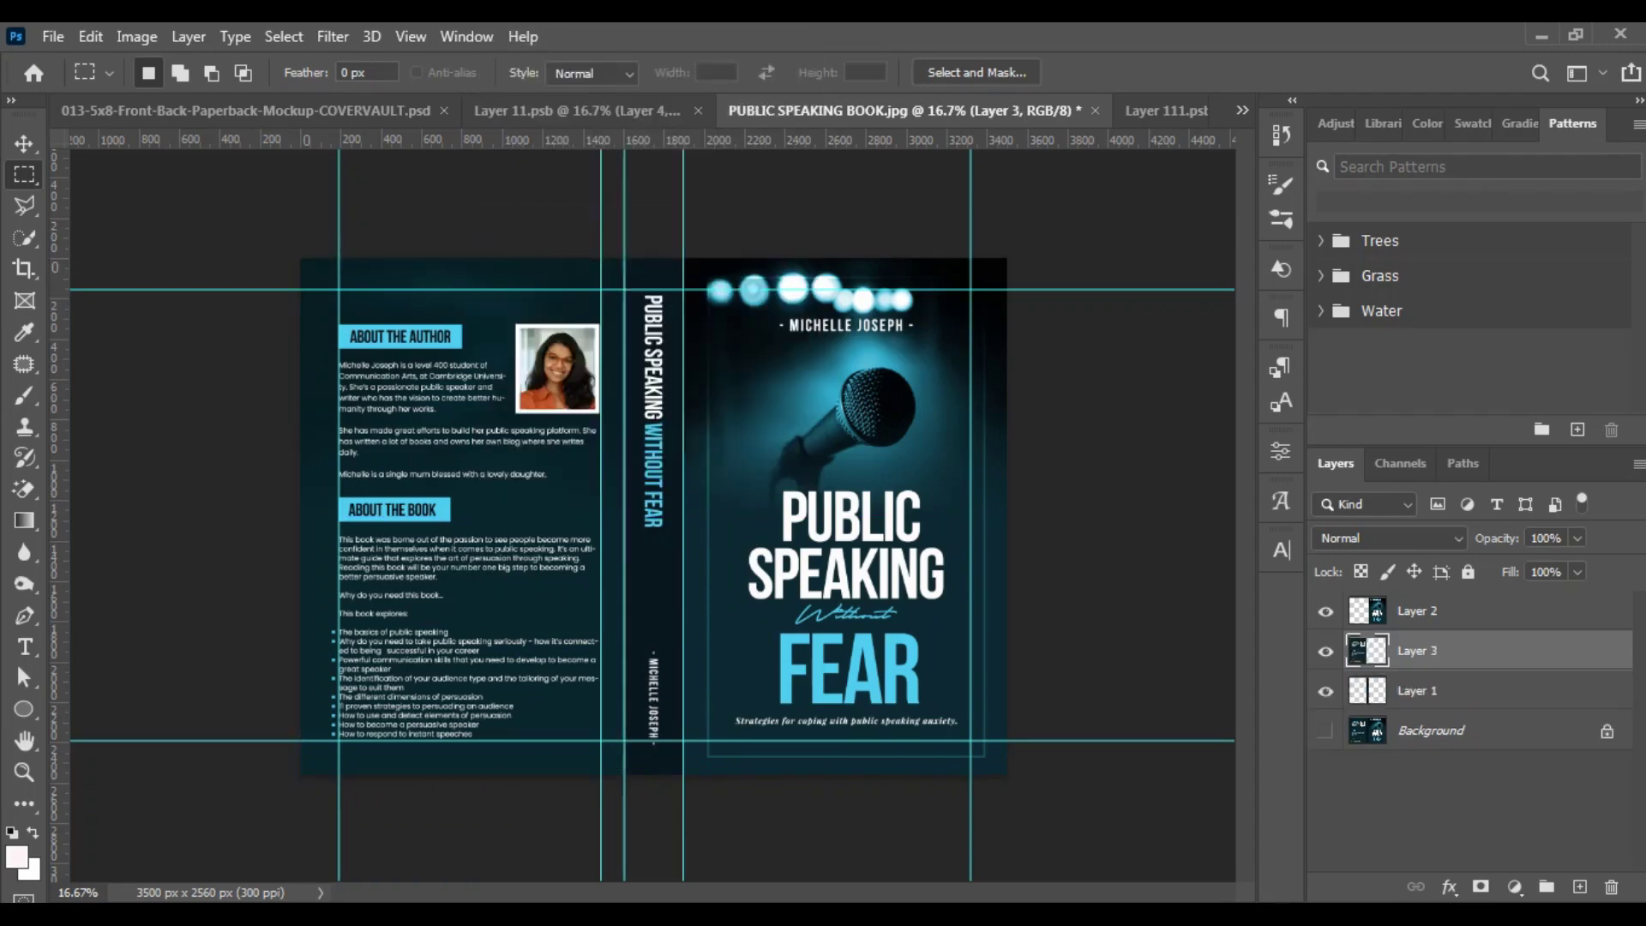
Step: Place the cut back cover in Layer 111.psb, scaled to about 94.25% to fit the canvas, and save the smart object
key("v")
left_click_drag(435, 396, 709, 519)
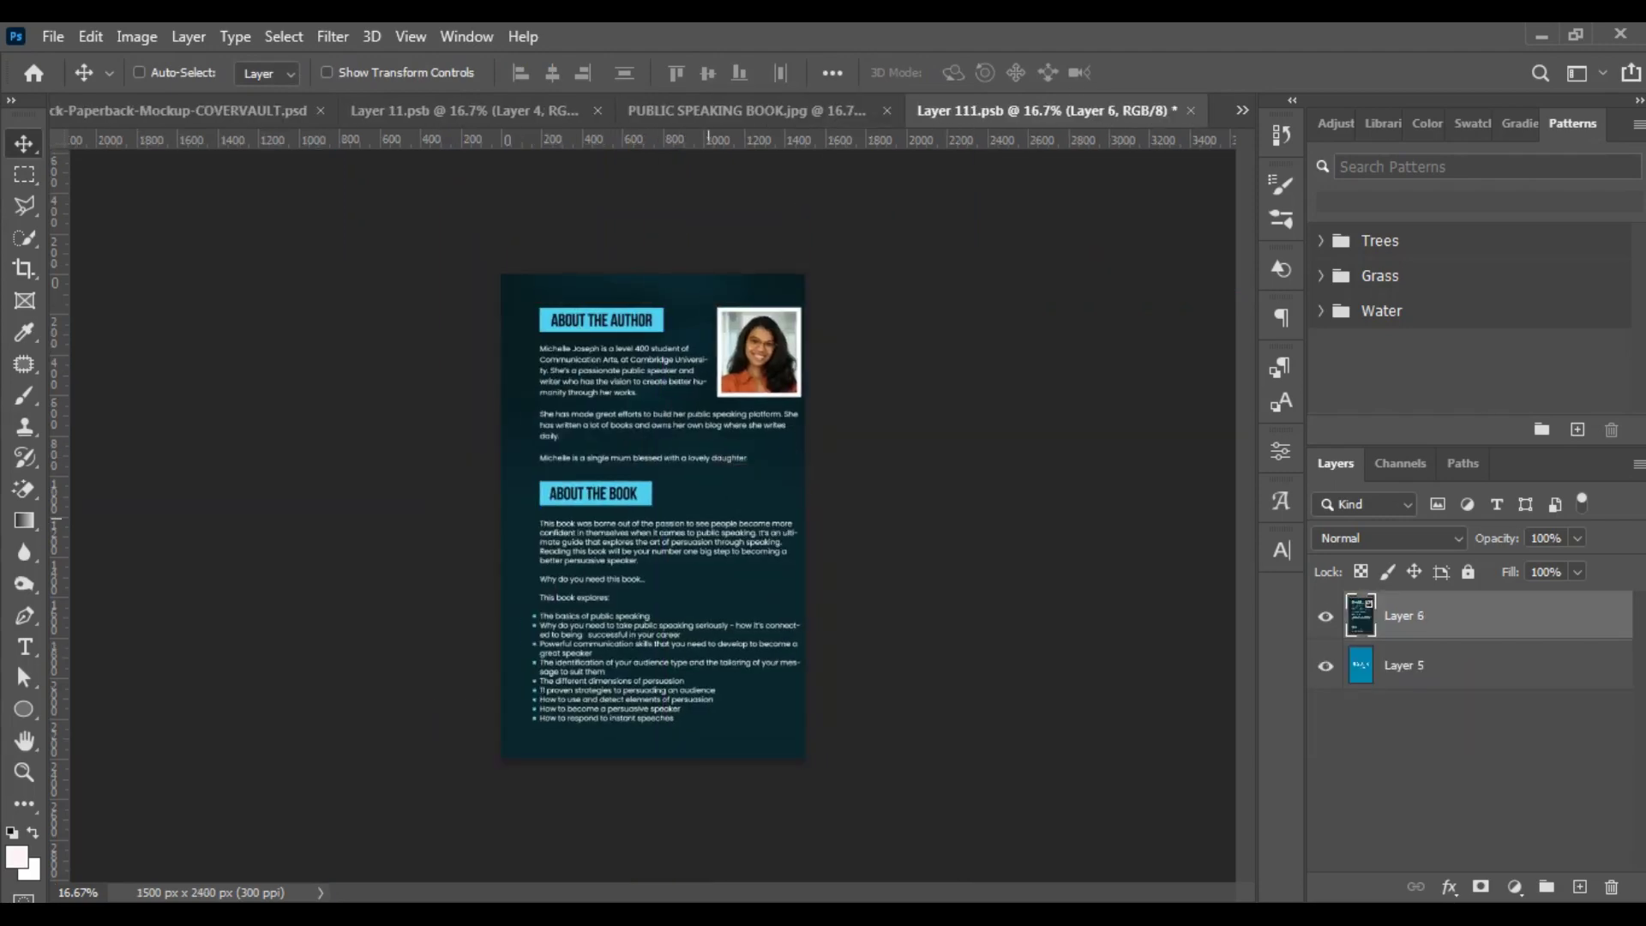
key("ctrl+t")
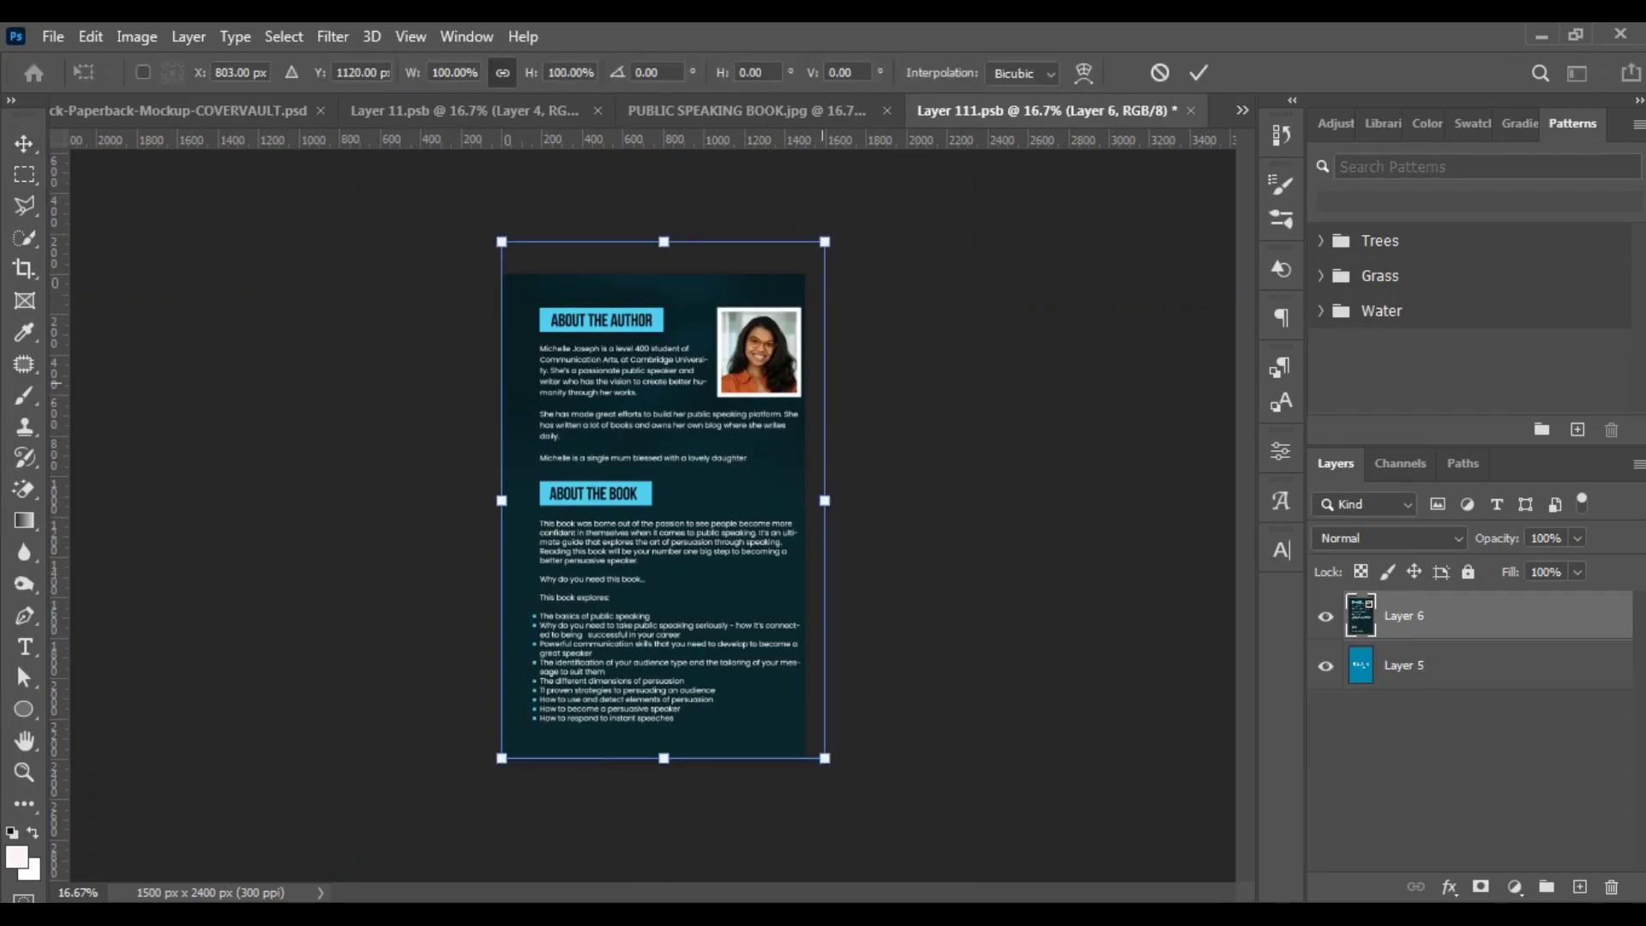
left_click_drag(824, 242, 807, 271)
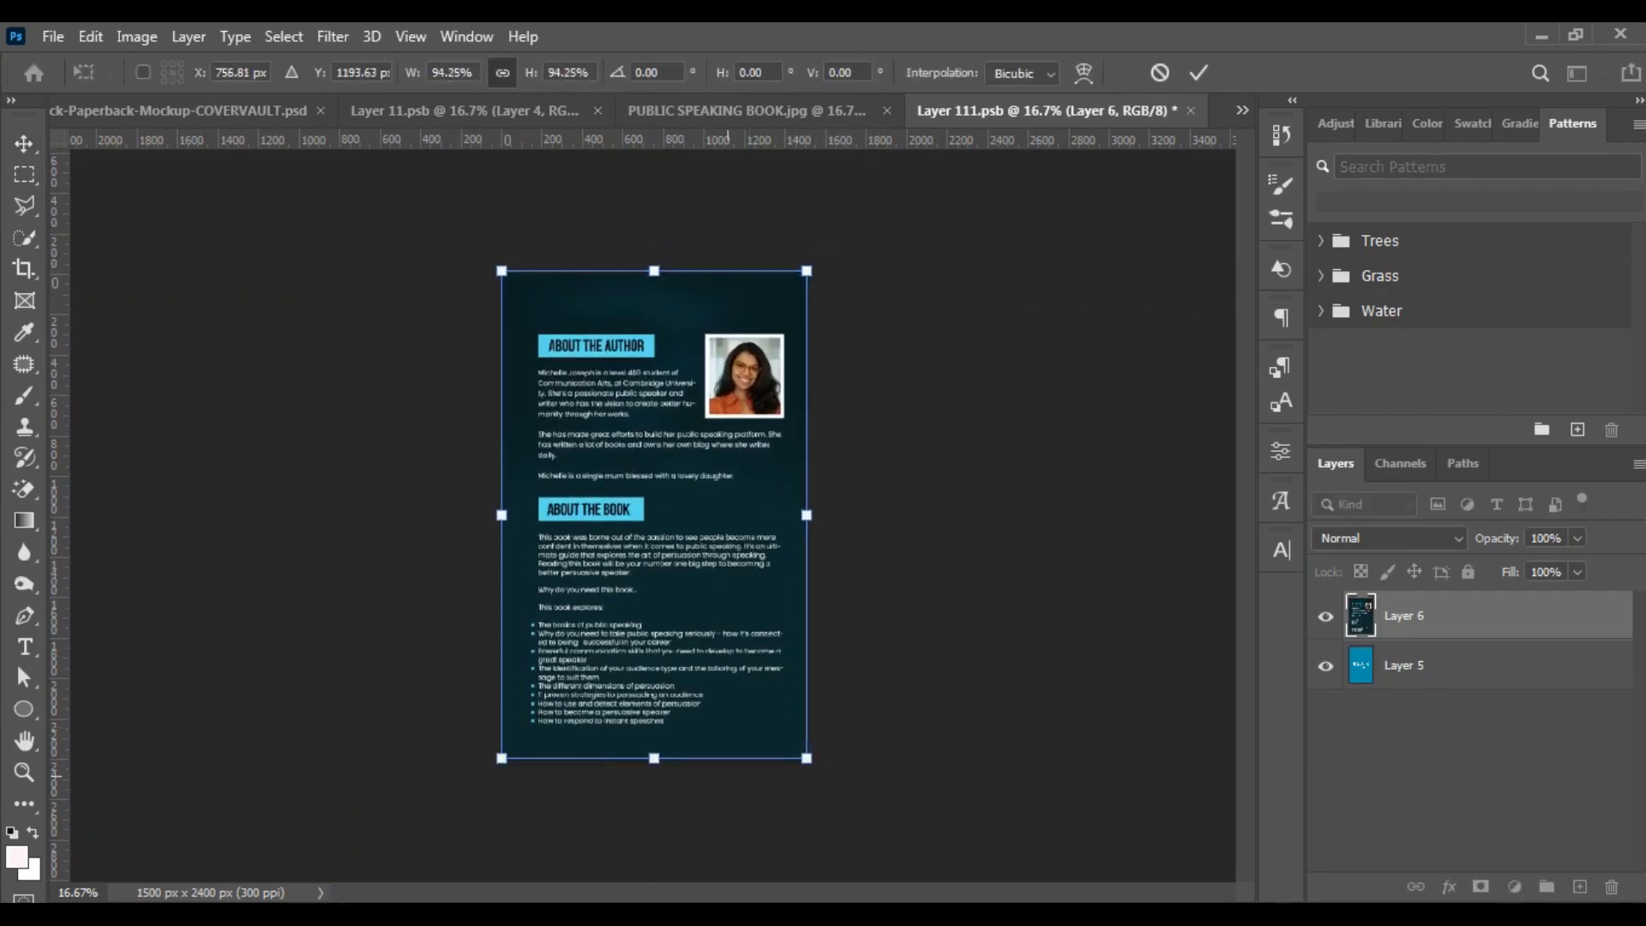
key("Return")
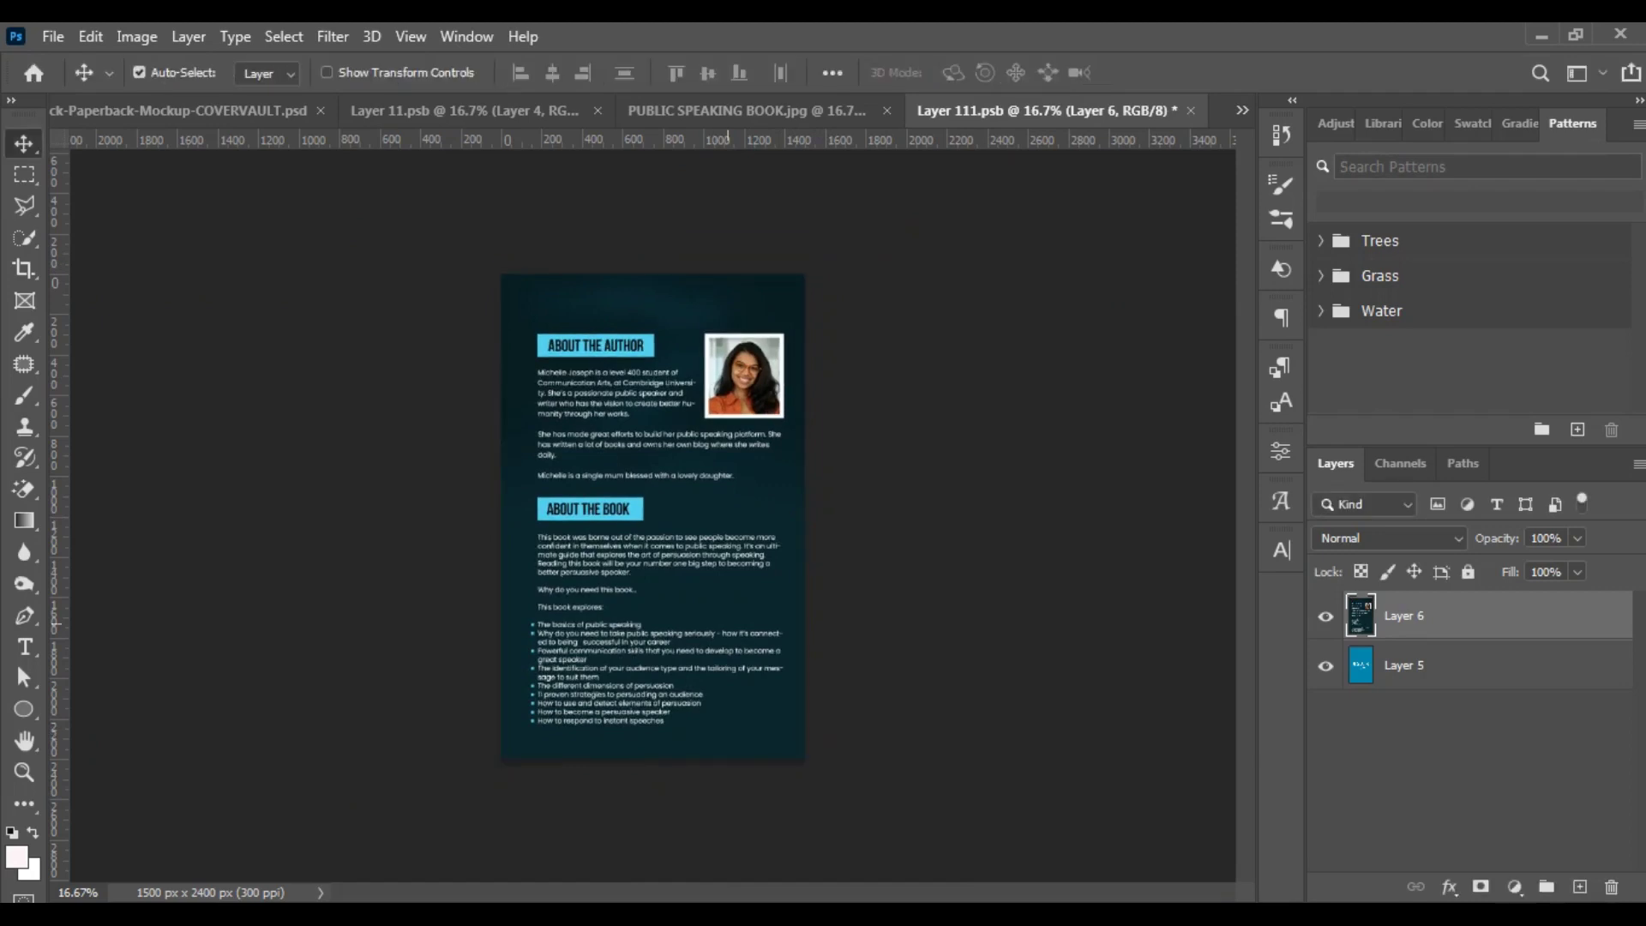
key("ctrl+s")
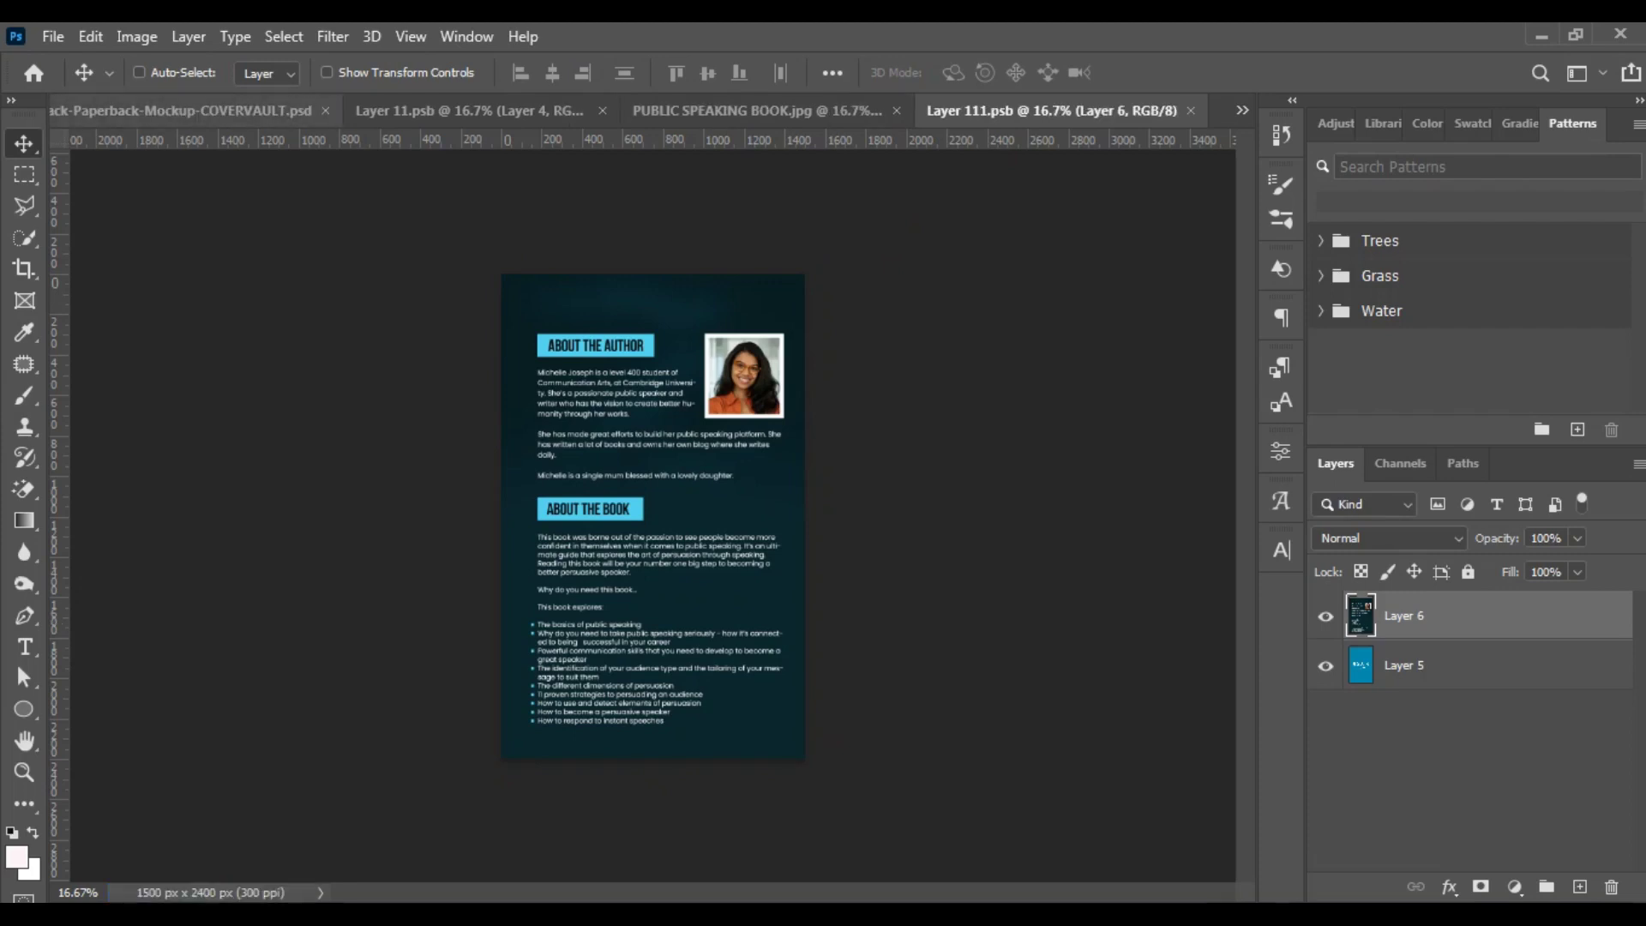
Step: Return to the mockup document and open the Spine smart object from the Book Back group
left_click(184, 110)
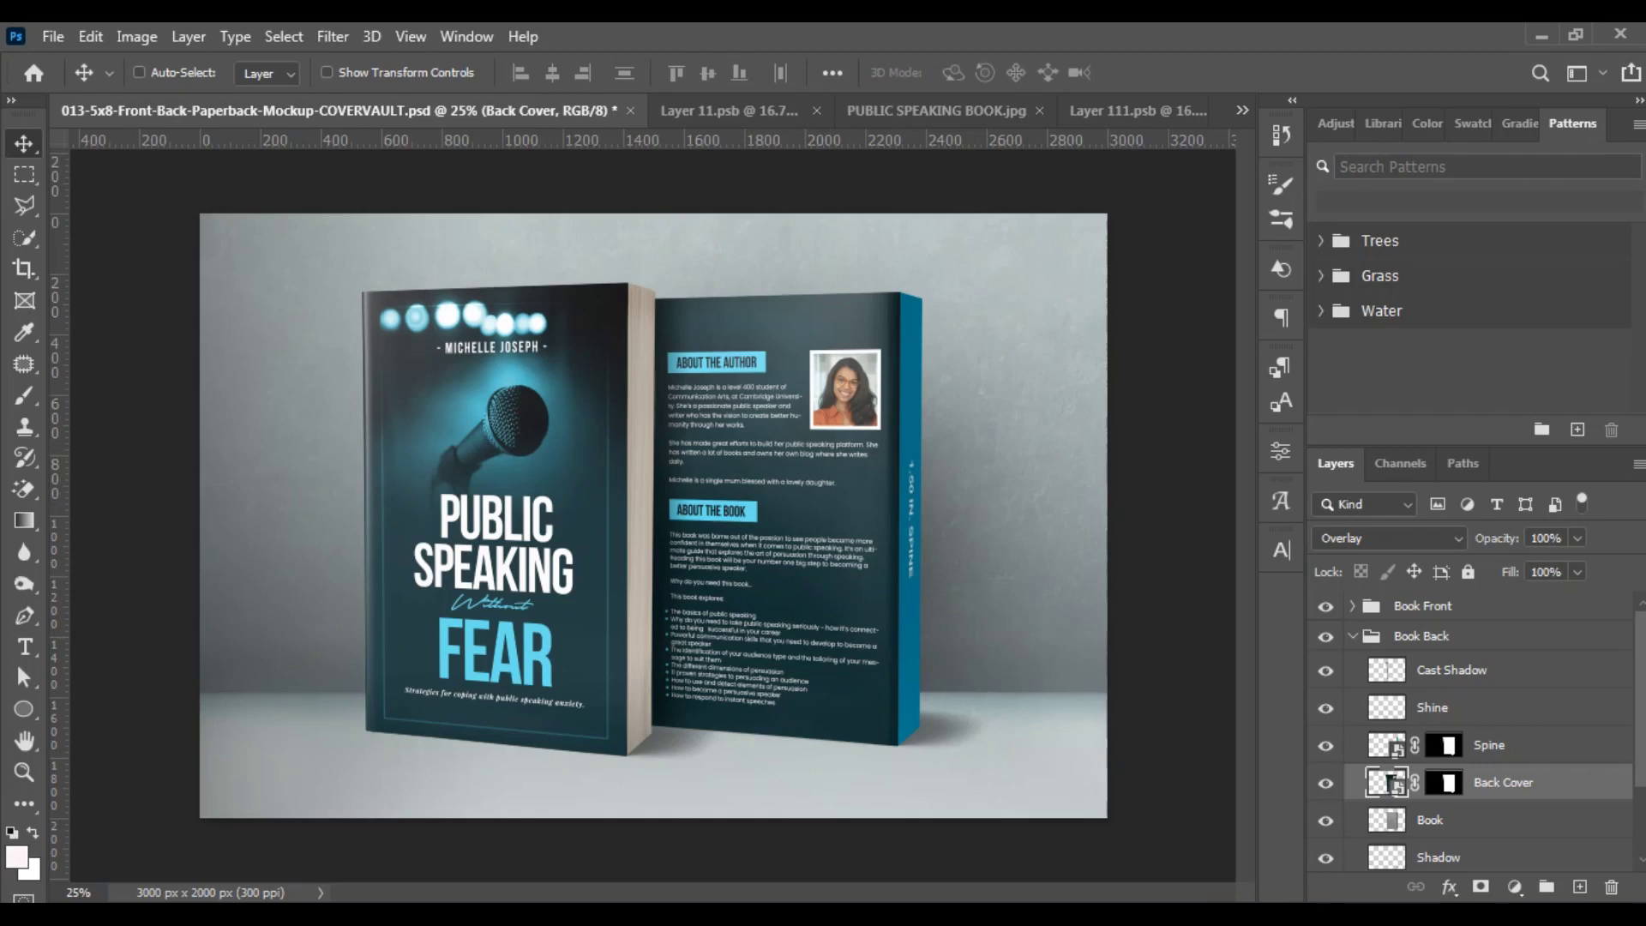
left_click(1389, 746)
double_click(1388, 746)
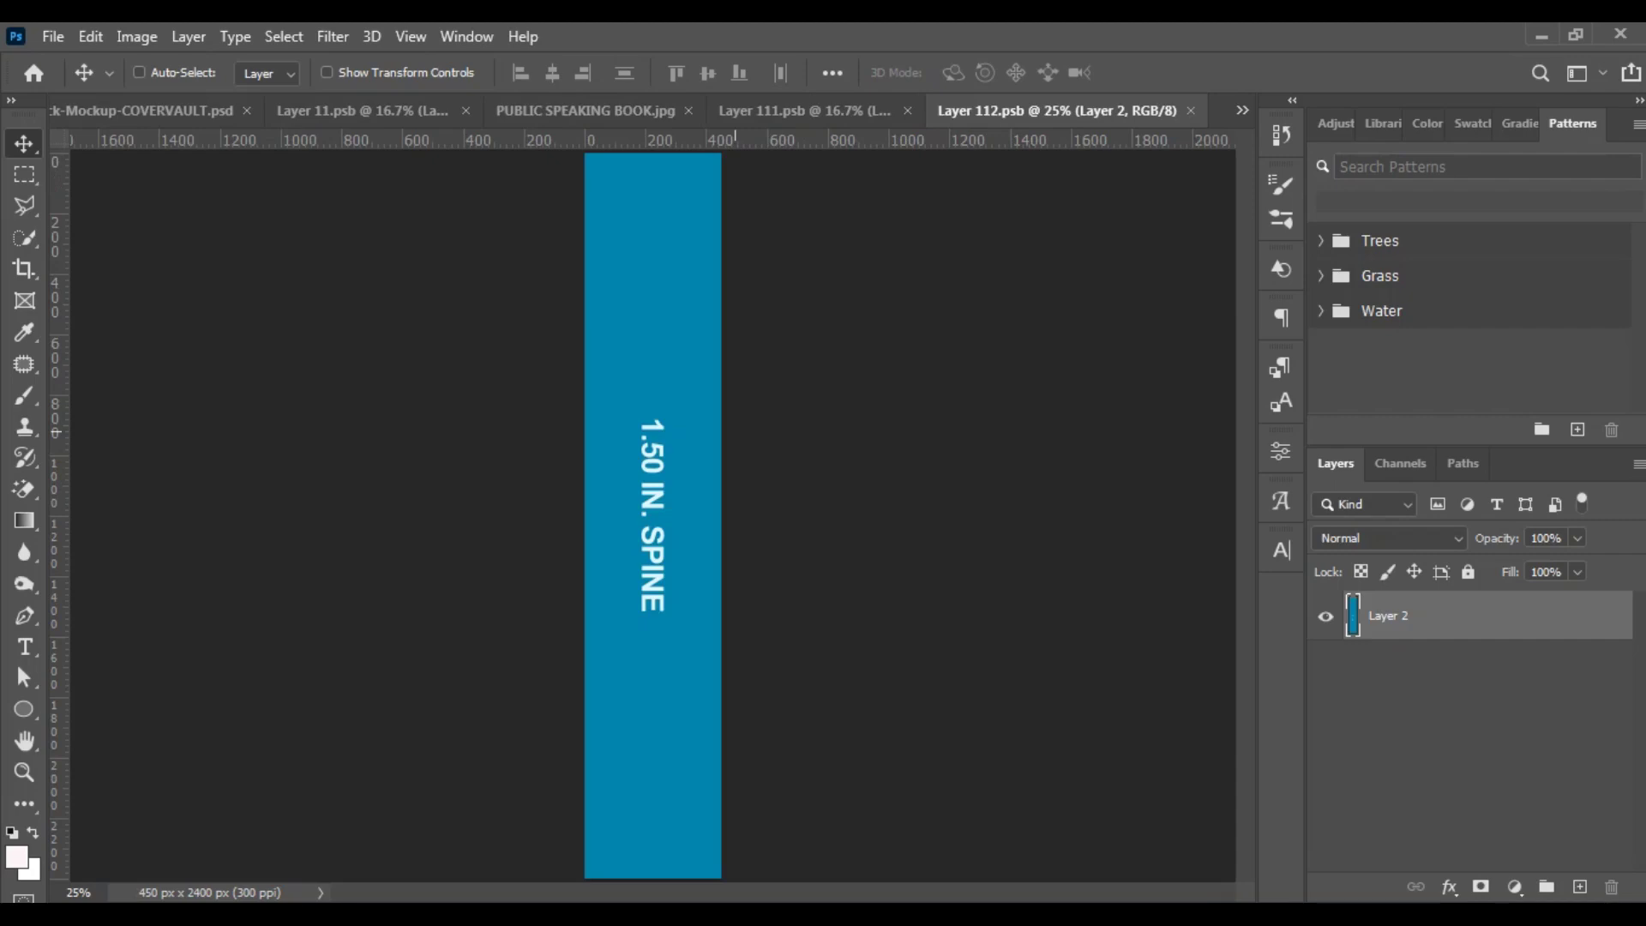
key("ctrl+minus")
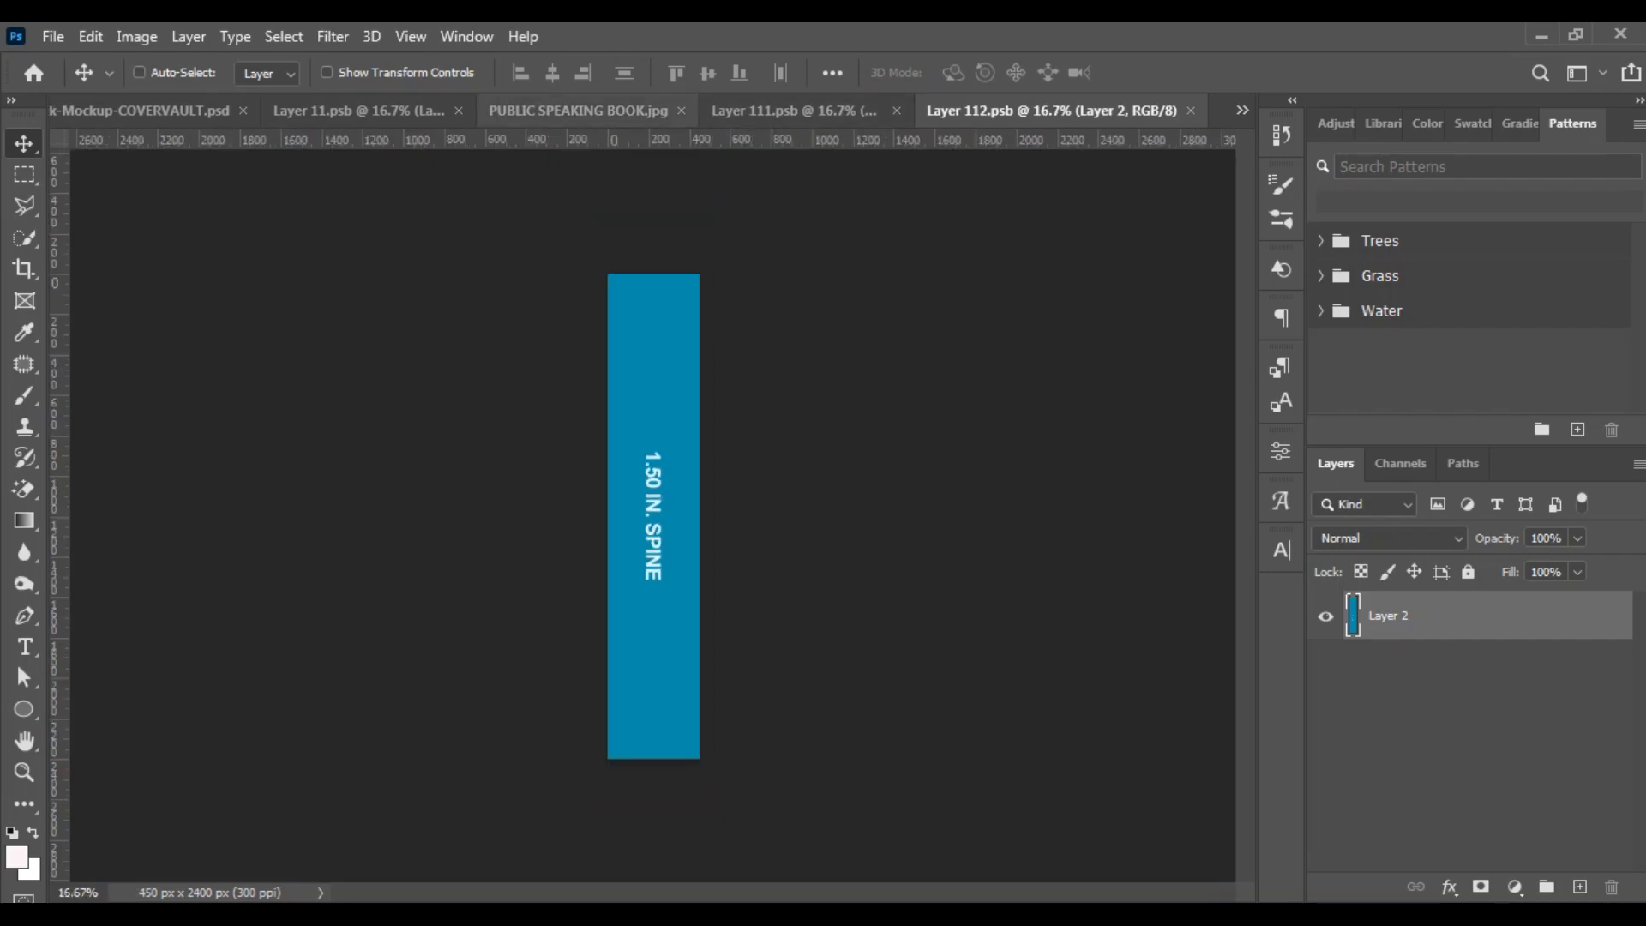
Step: Select Layer 1, the spine artwork, in PUBLIC SPEAKING BOOK.jpg and close the finished Layer 111.psb document
left_click(549, 111)
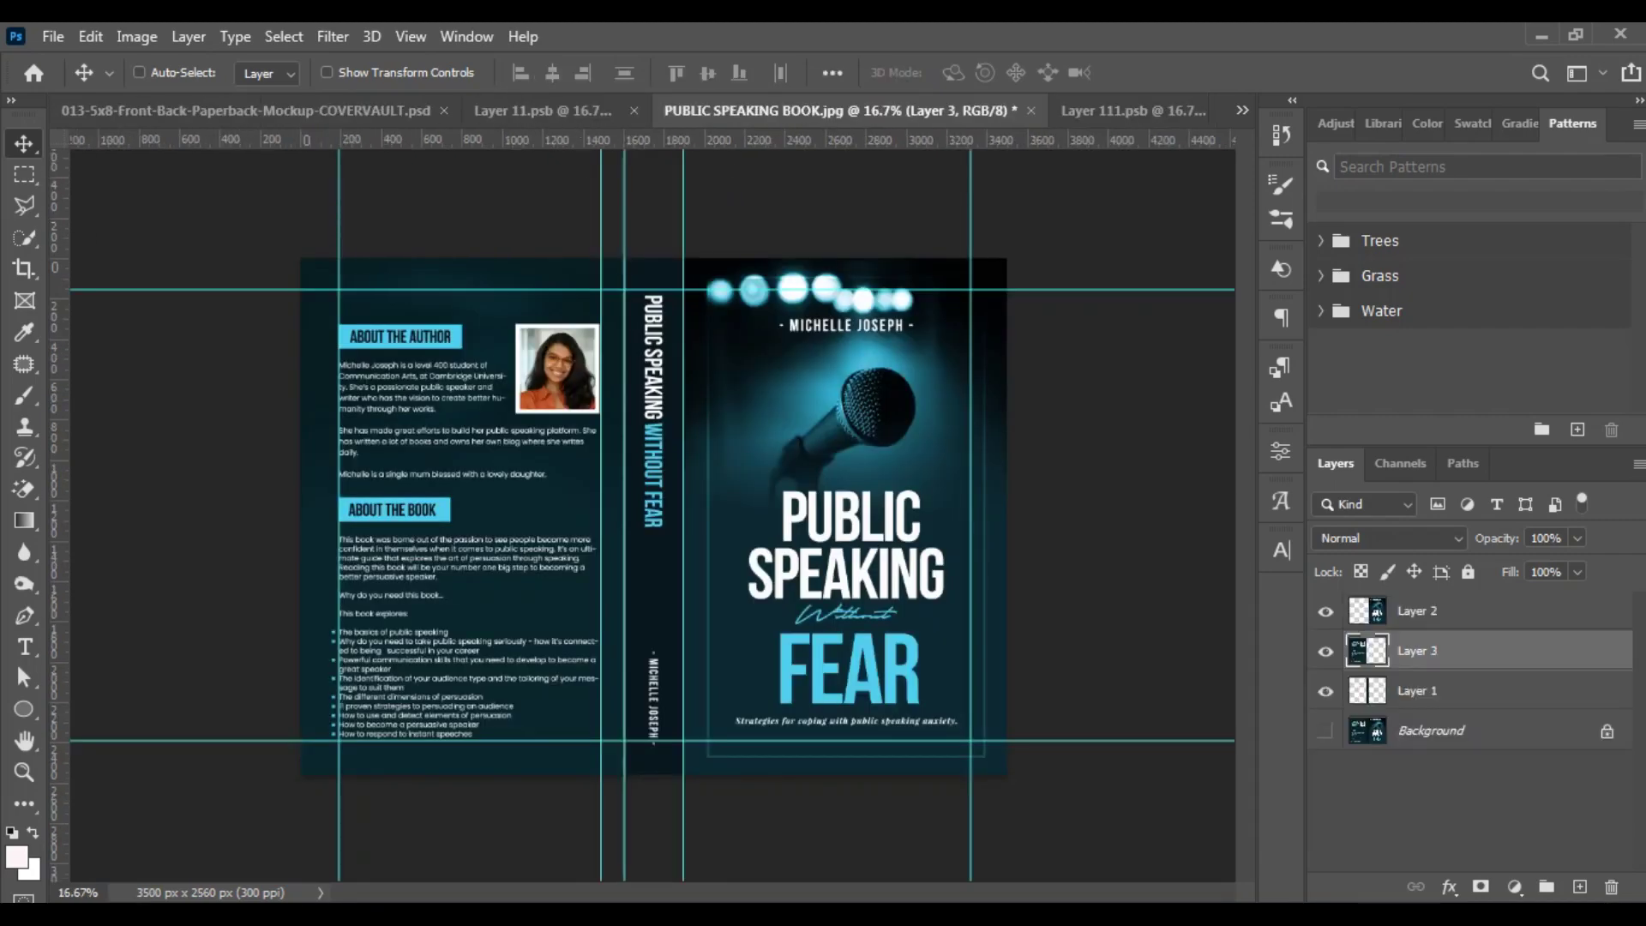
left_click(1423, 691)
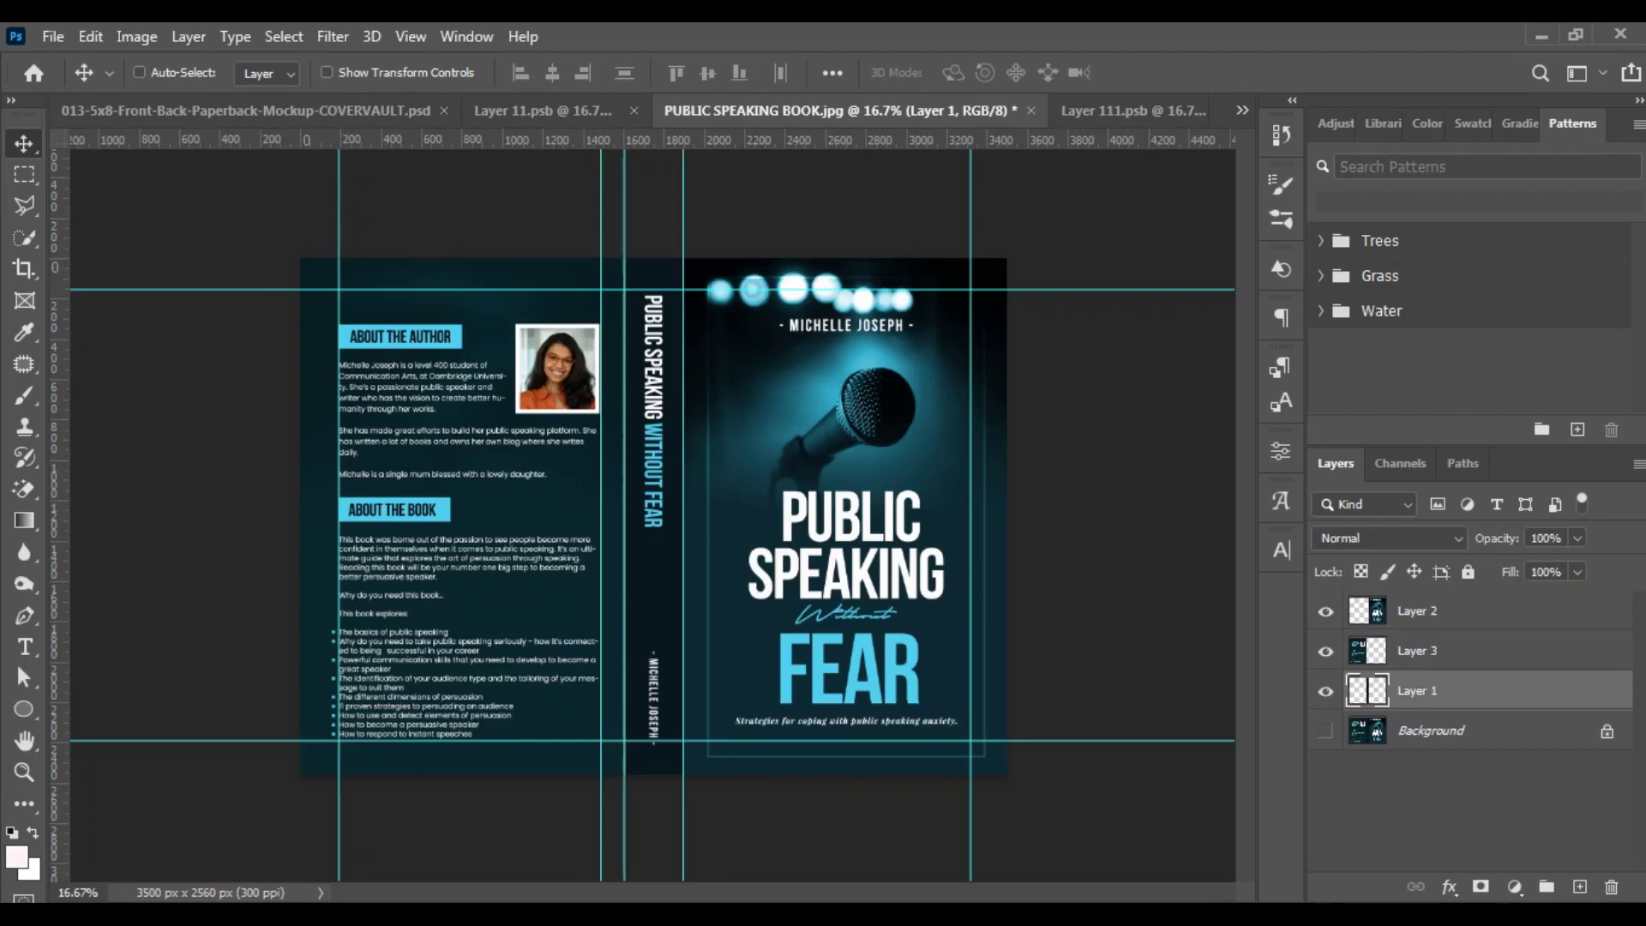
left_click(1131, 112)
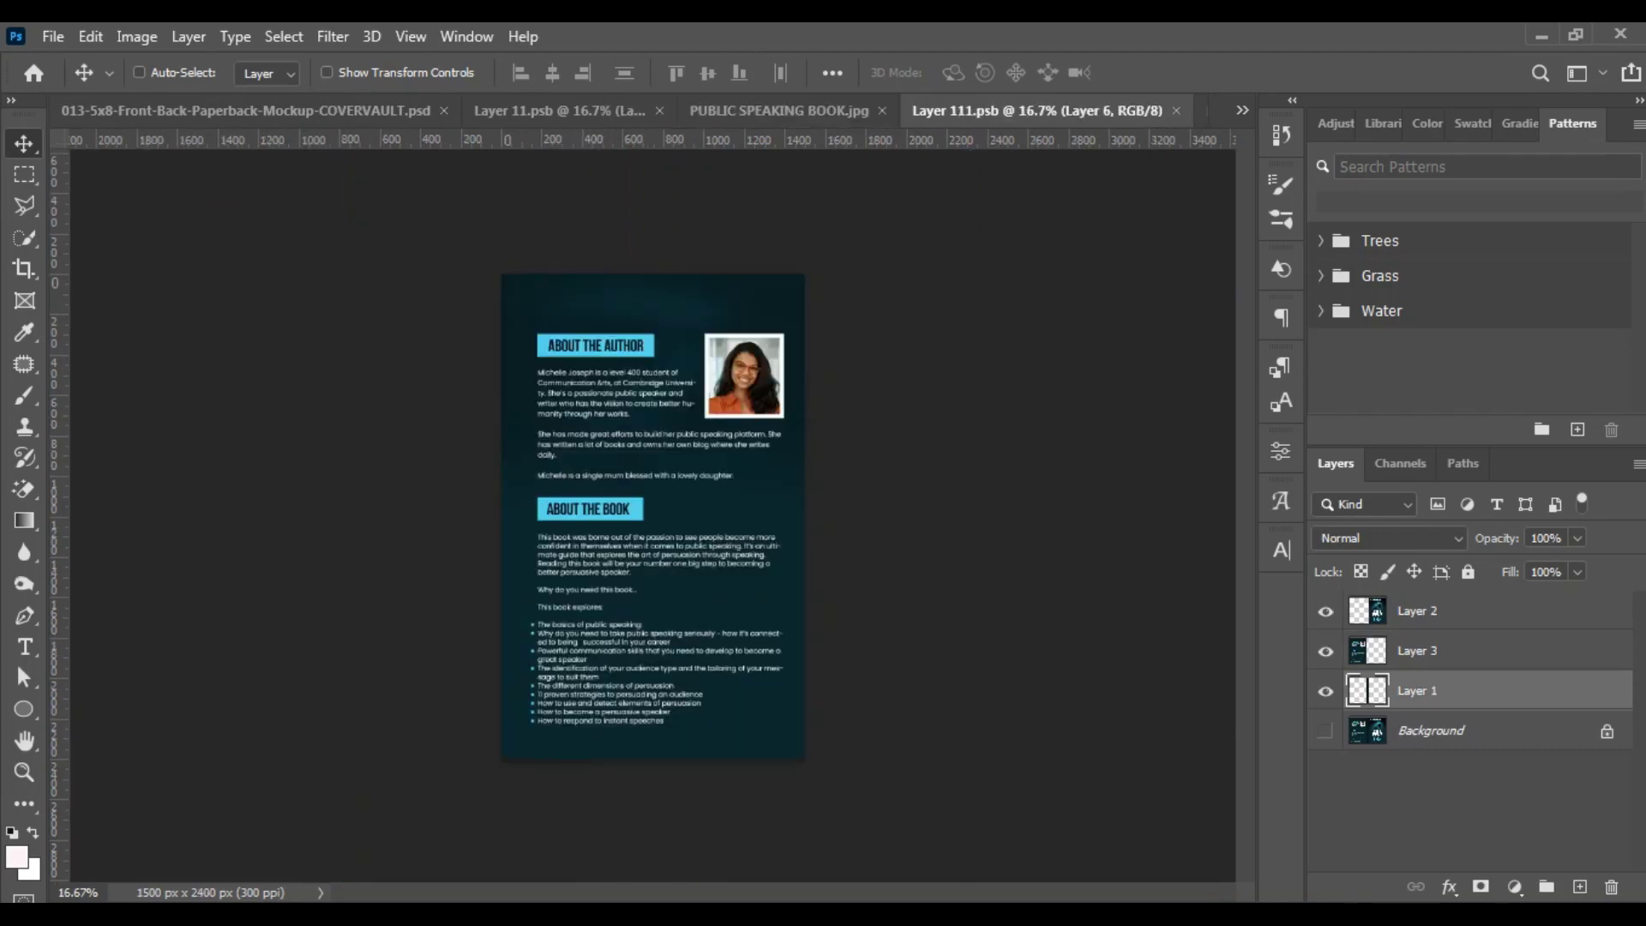
left_click(1176, 111)
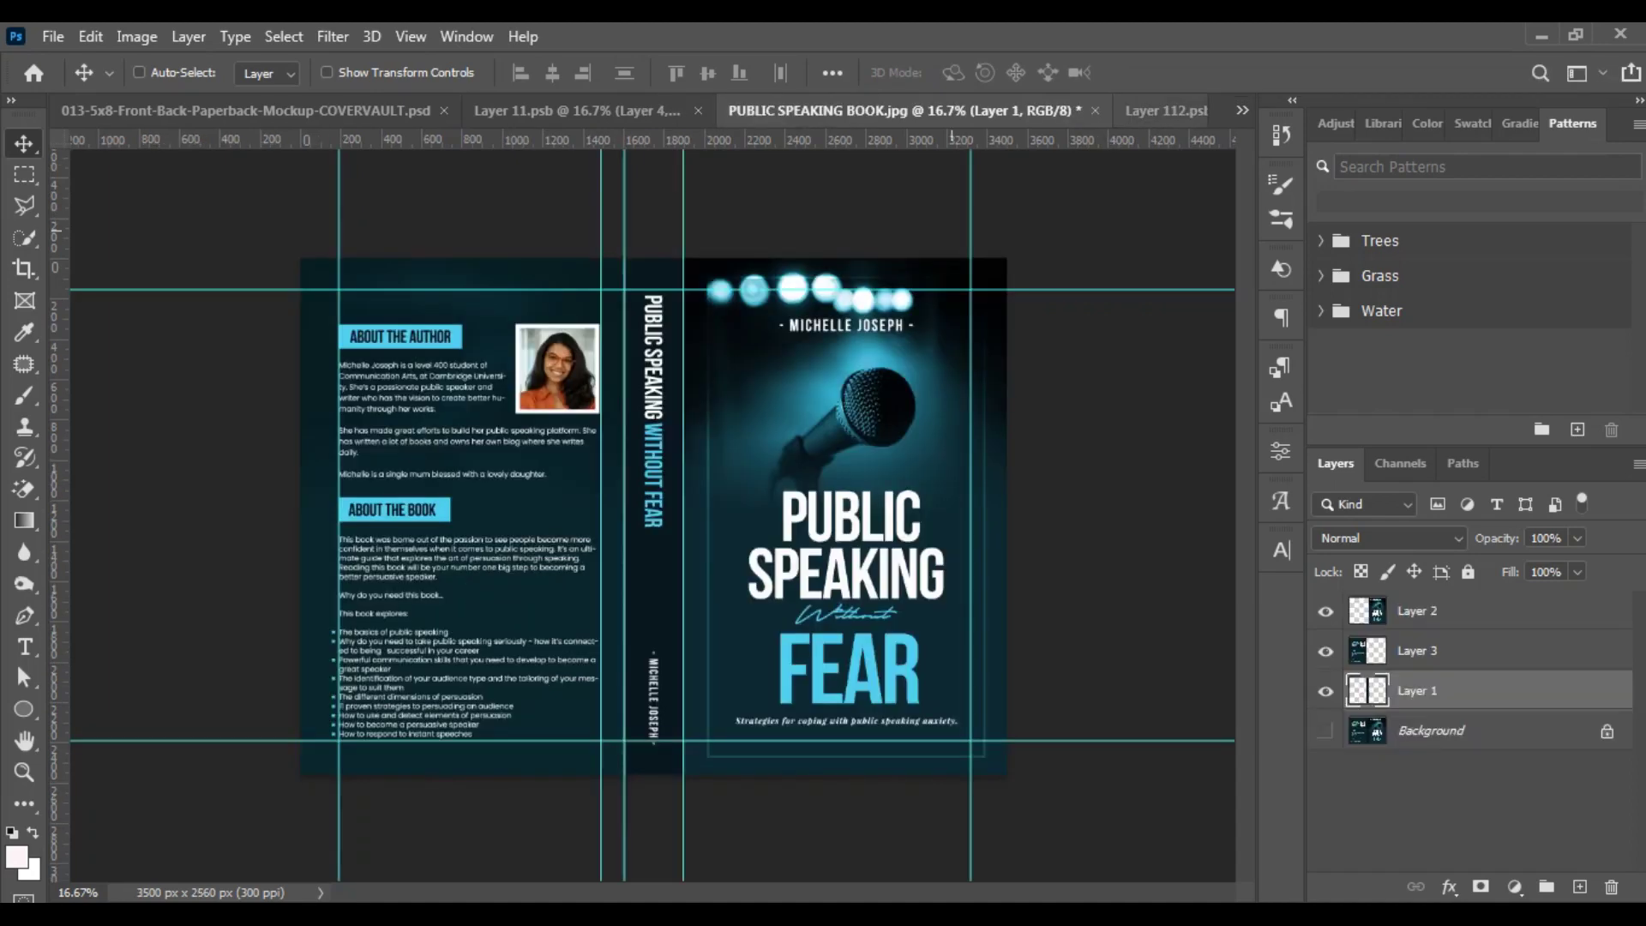
Step: Copy the spine artwork from PUBLIC SPEAKING BOOK.jpg into Layer 112.psb and align it to the canvas's top-left corner
left_click(1154, 111)
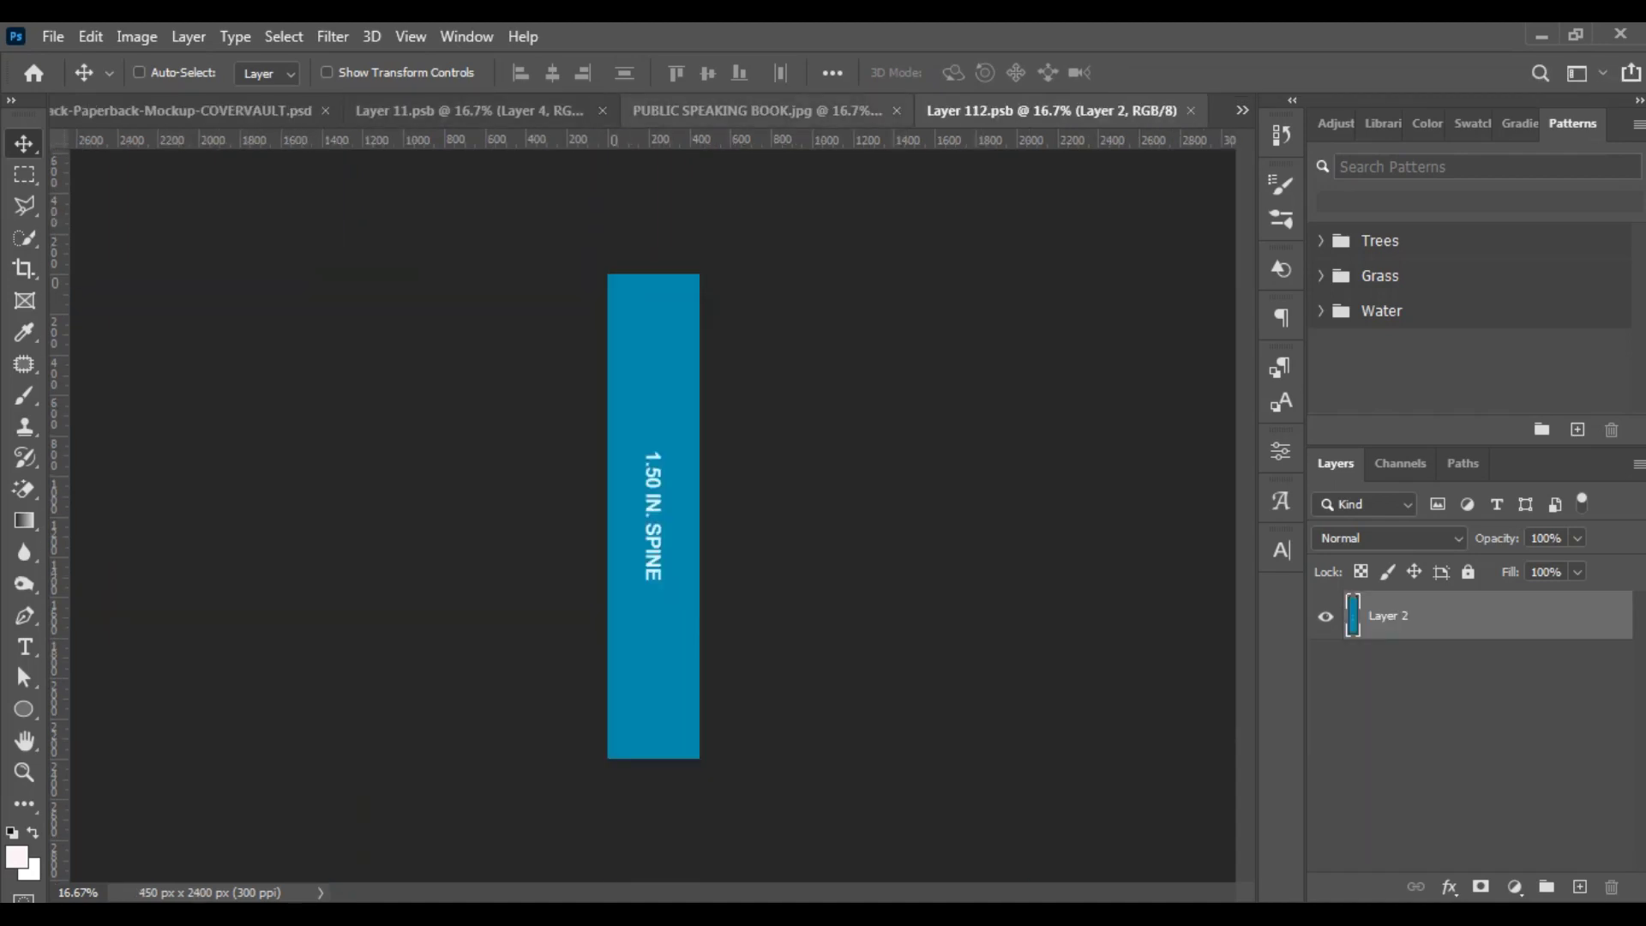
left_click(756, 111)
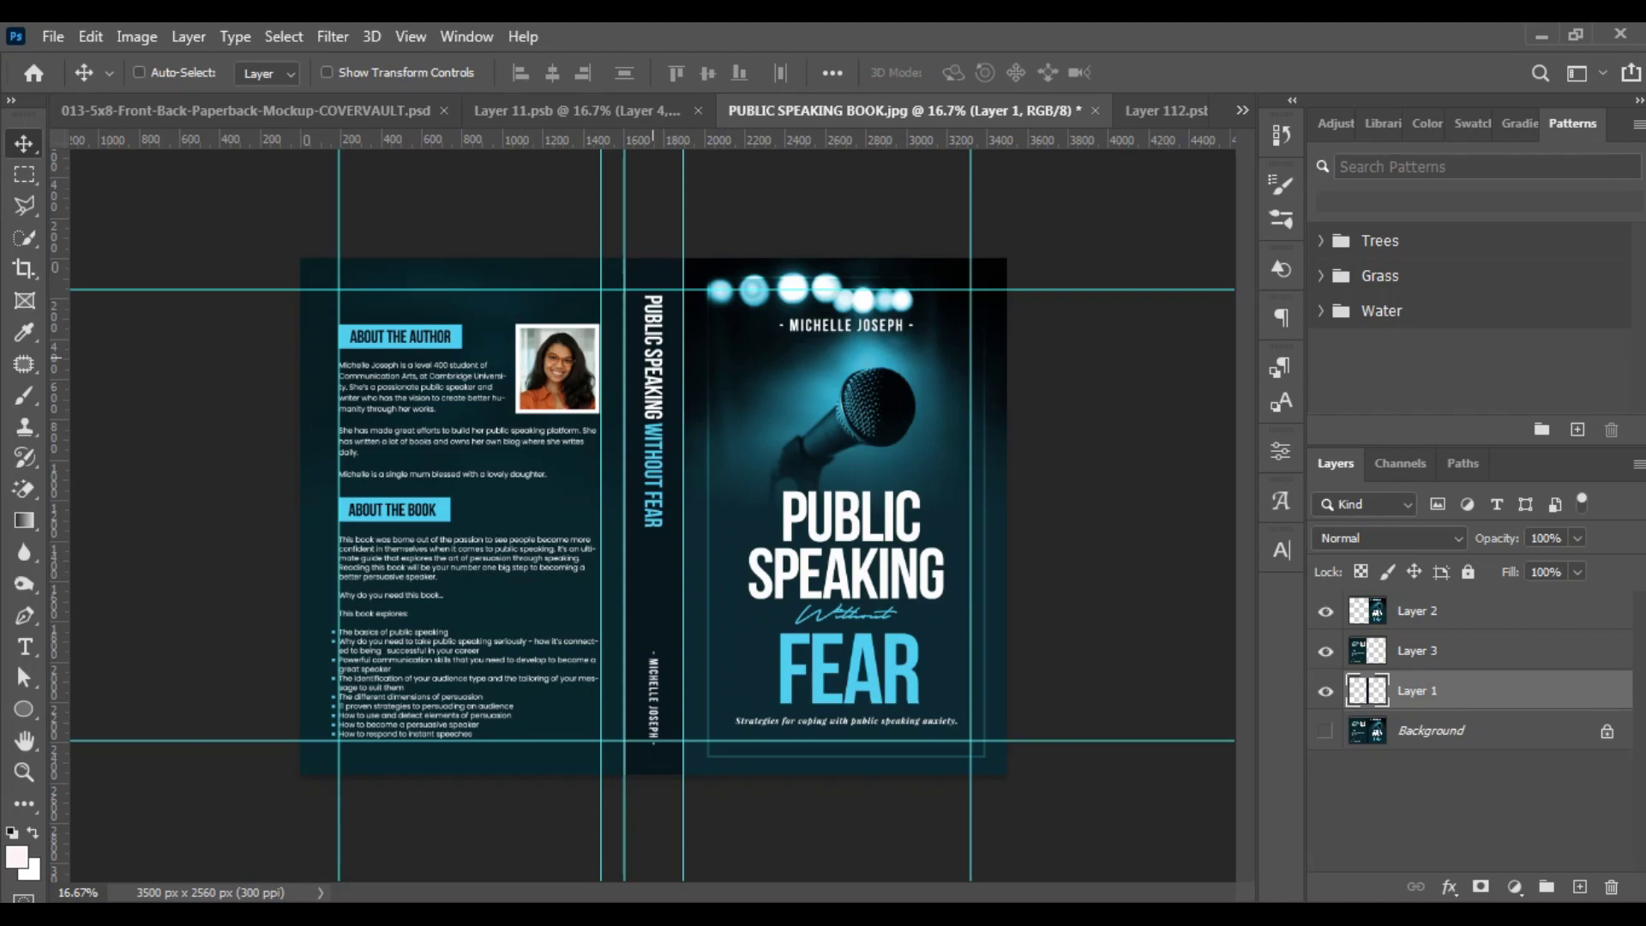
key("ctrl+Tab")
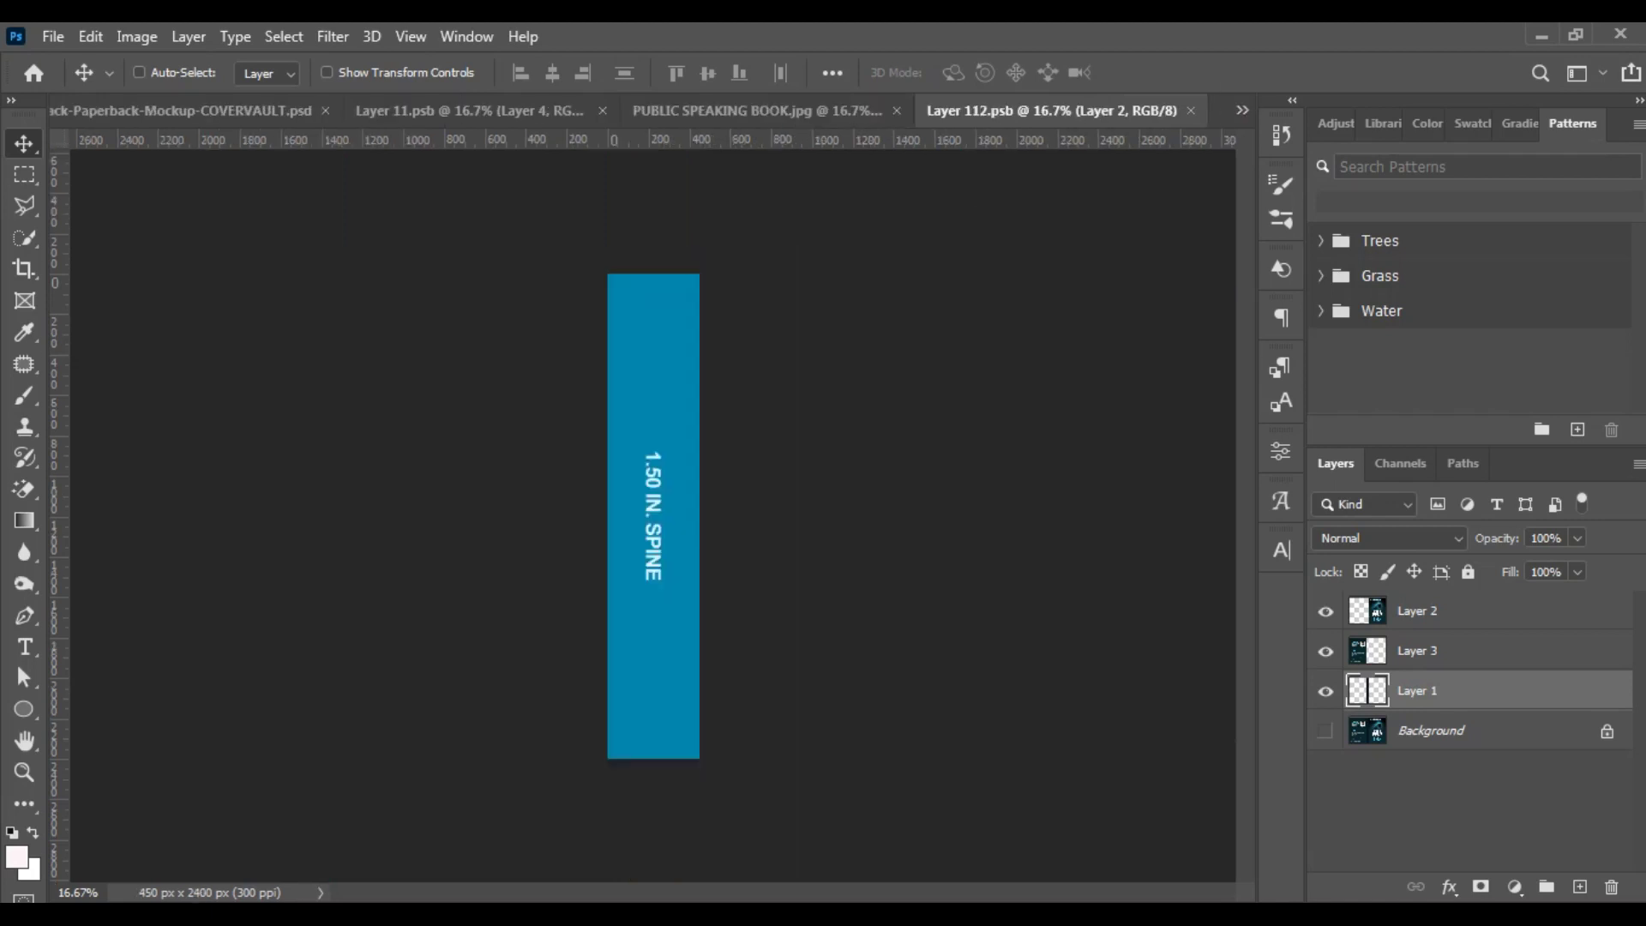
key("ctrl+v")
left_click_drag(648, 354, 668, 463)
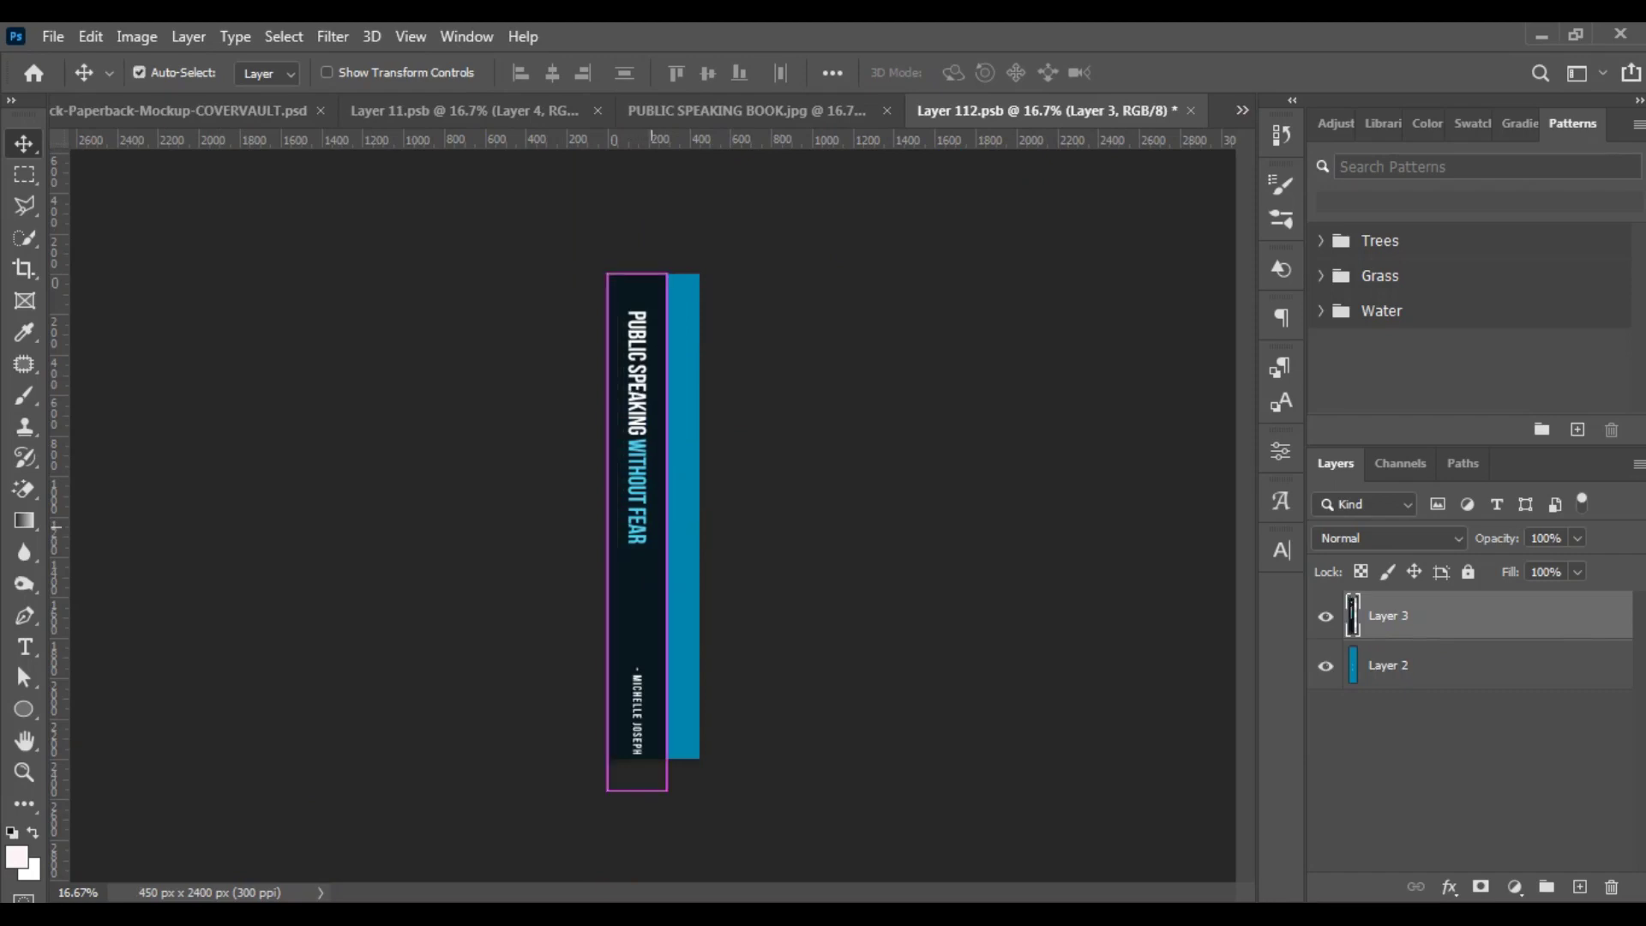
Step: Stretch the spine artwork to about 155.17% width and 93.75% height to fill the canvas, and save the smart object
key("ctrl+t")
left_click_drag(667, 790, 700, 758)
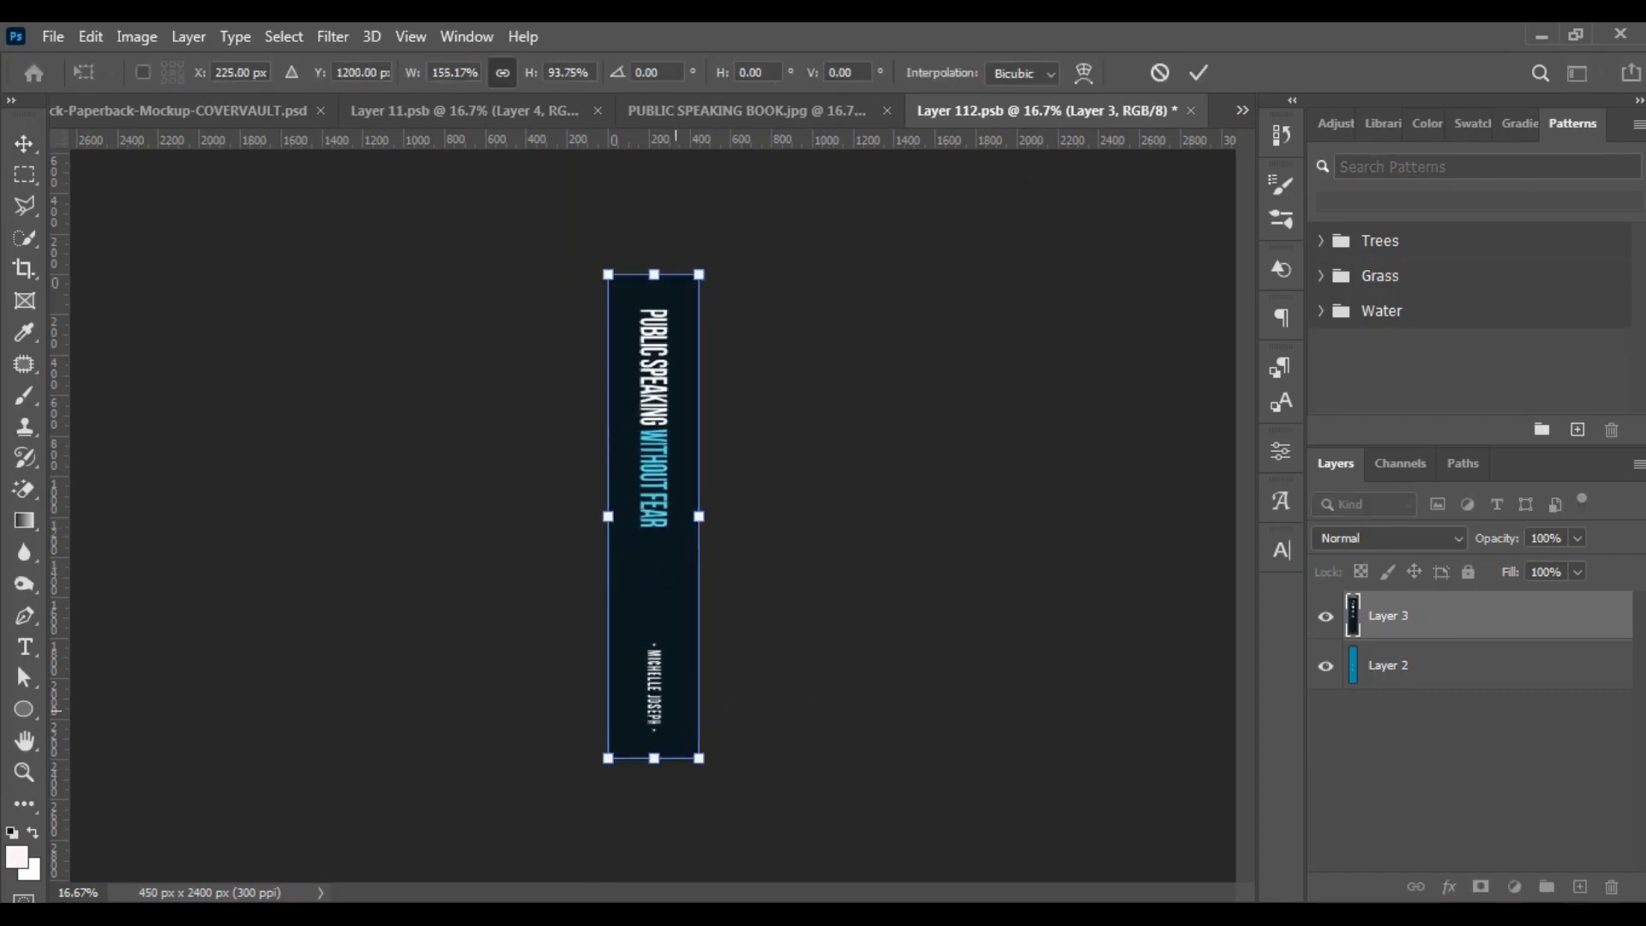
key("Return")
key("ctrl+s")
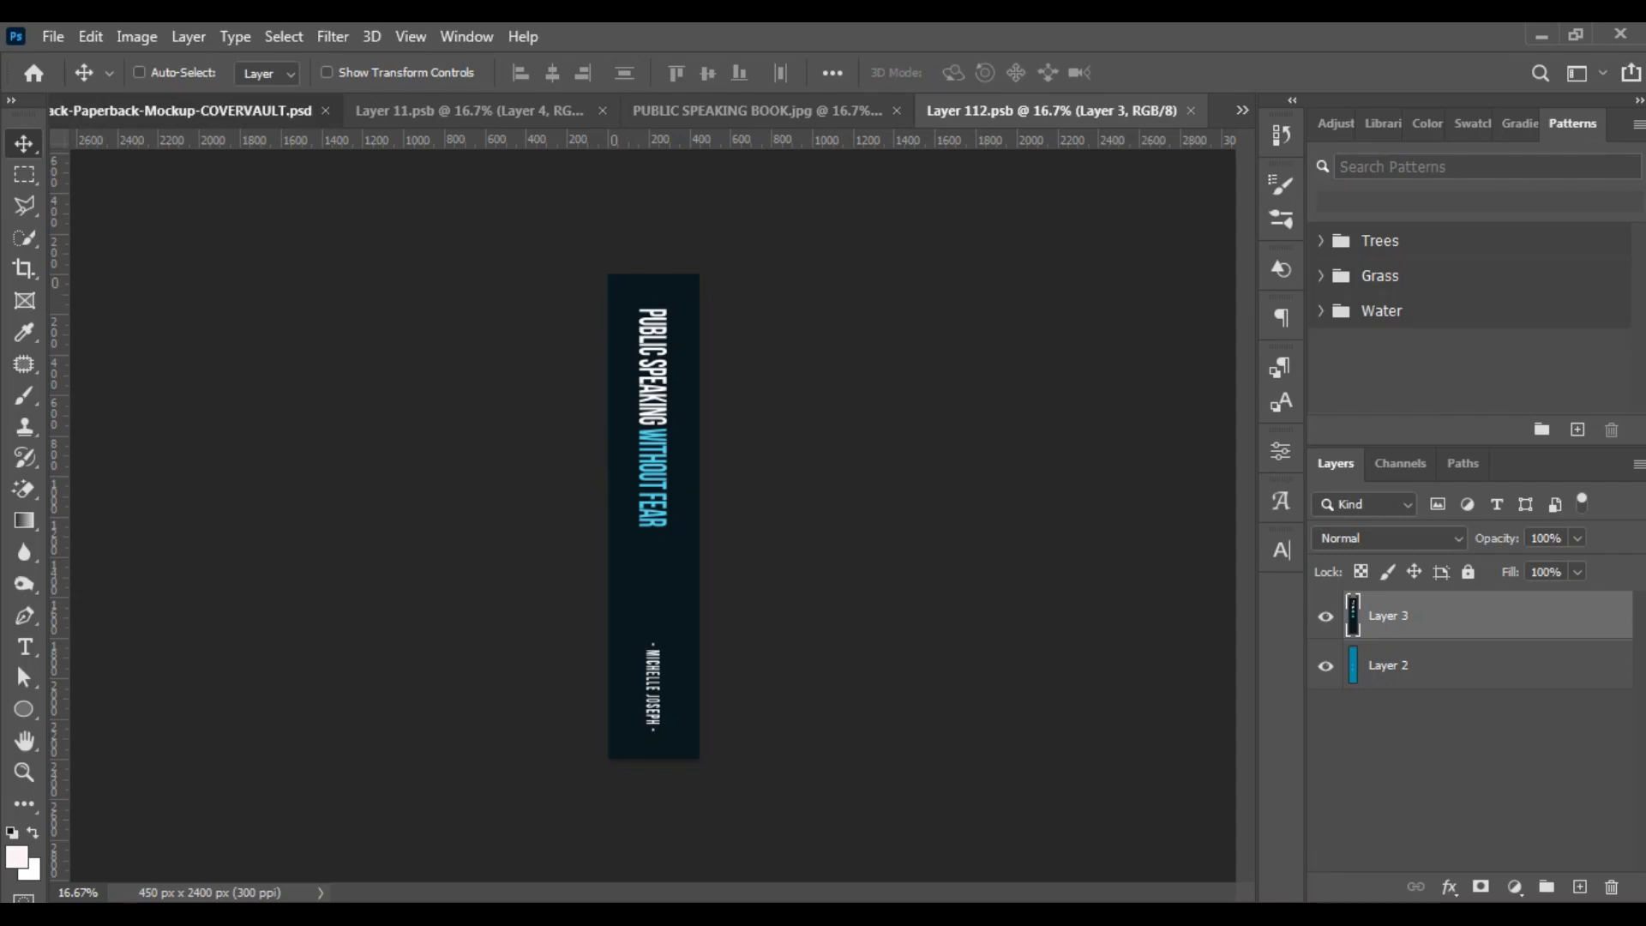
Step: Return to the mockup document, collapse the Book Back group, and expand and select the Backdrop group
left_click(182, 111)
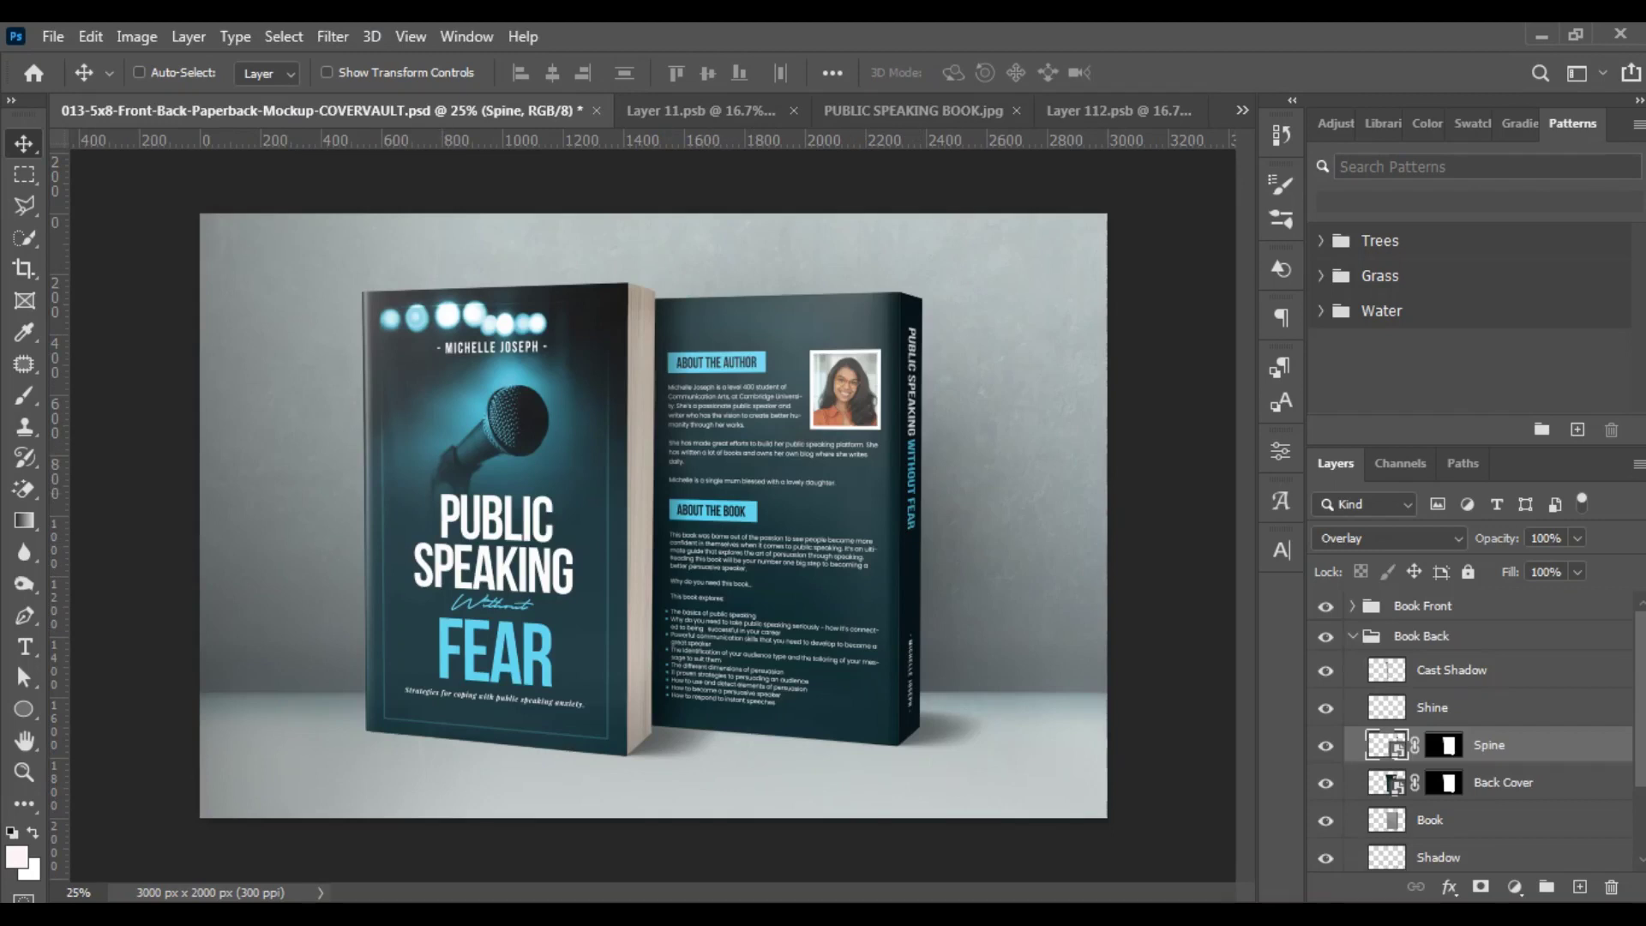
left_click(1353, 636)
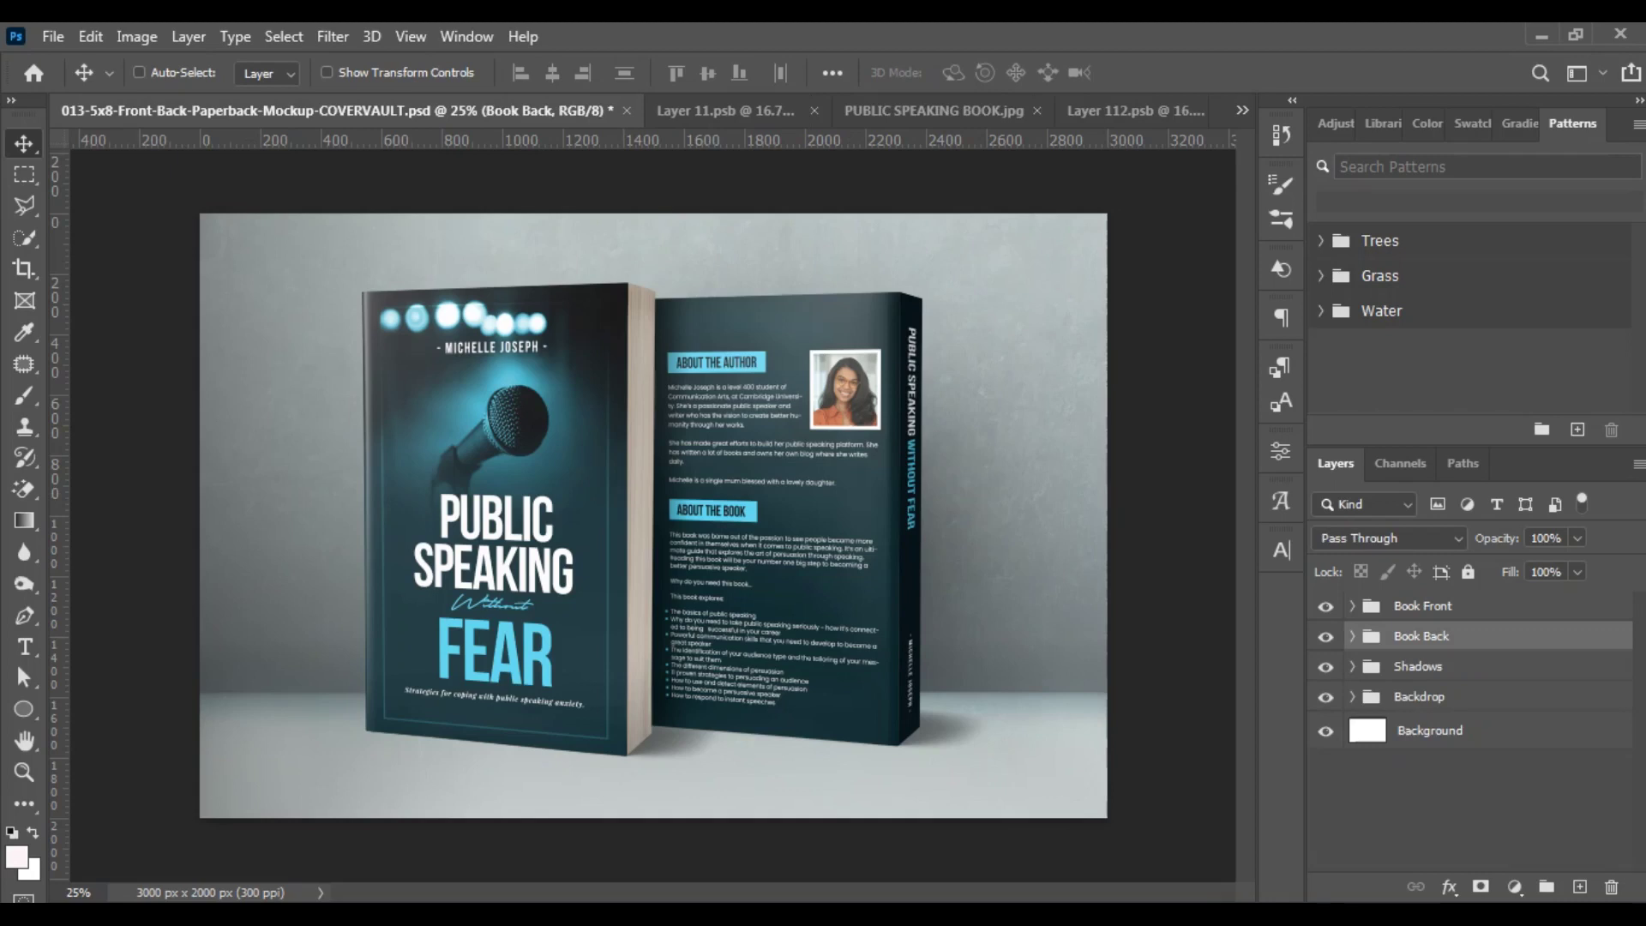
left_click(1353, 697)
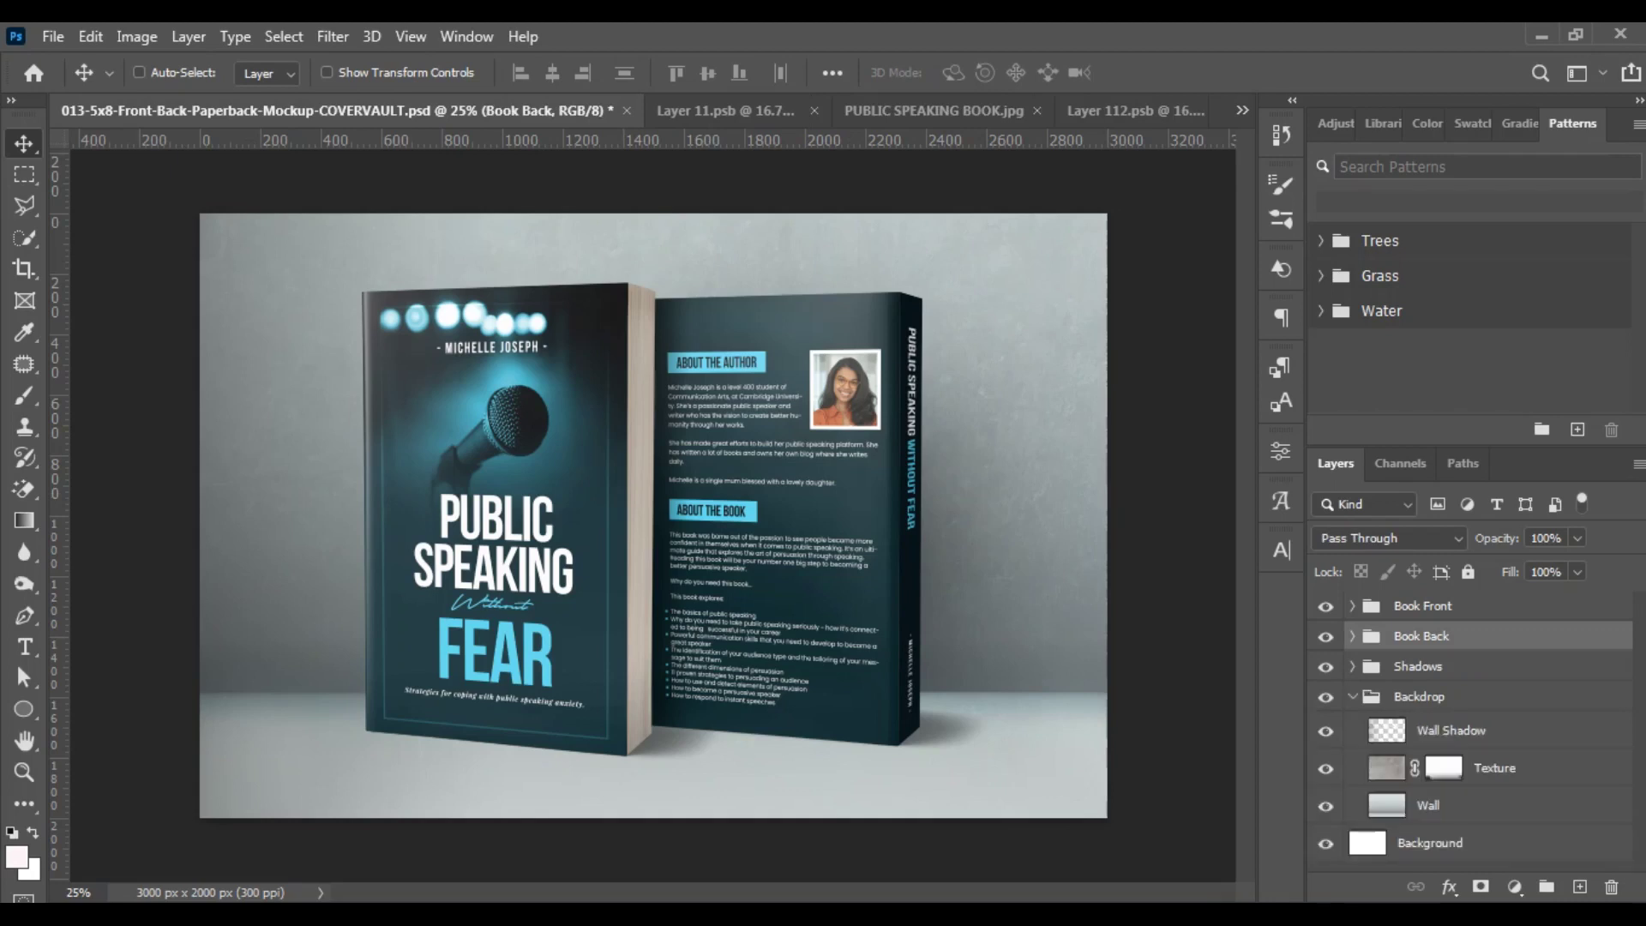
left_click(1420, 697)
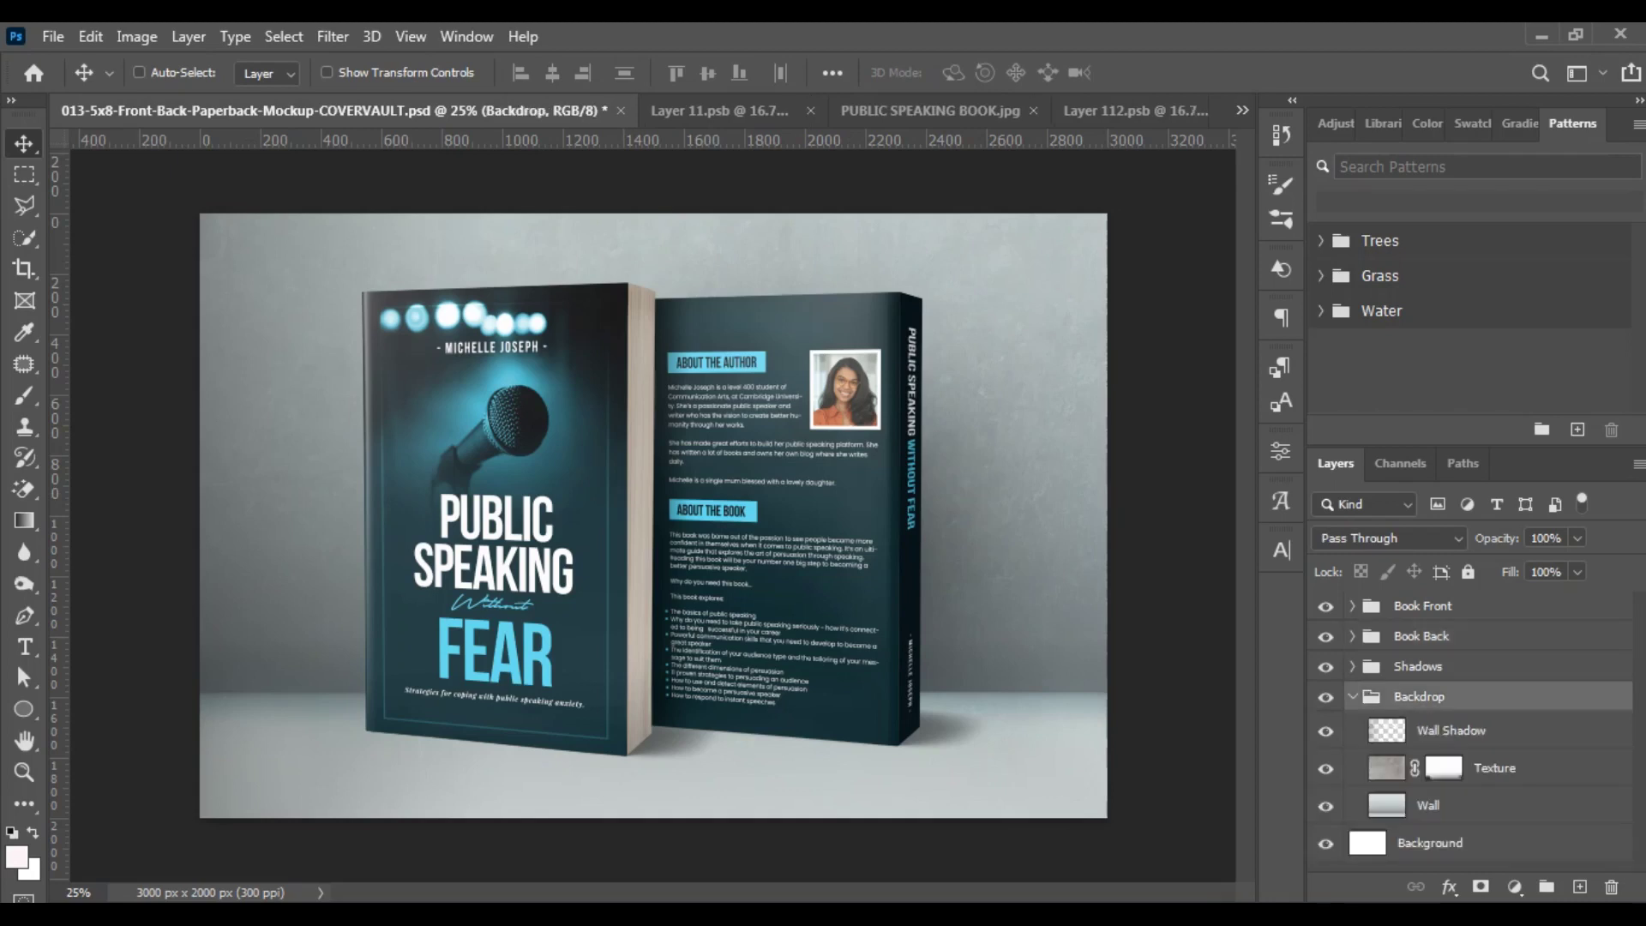
Step: Toggle the backdrop's Wall Shadow and Texture layers to compare their effect, leaving Texture hidden and Wall Shadow shown
left_click(1325, 730)
left_click(1325, 731)
left_click(1429, 805)
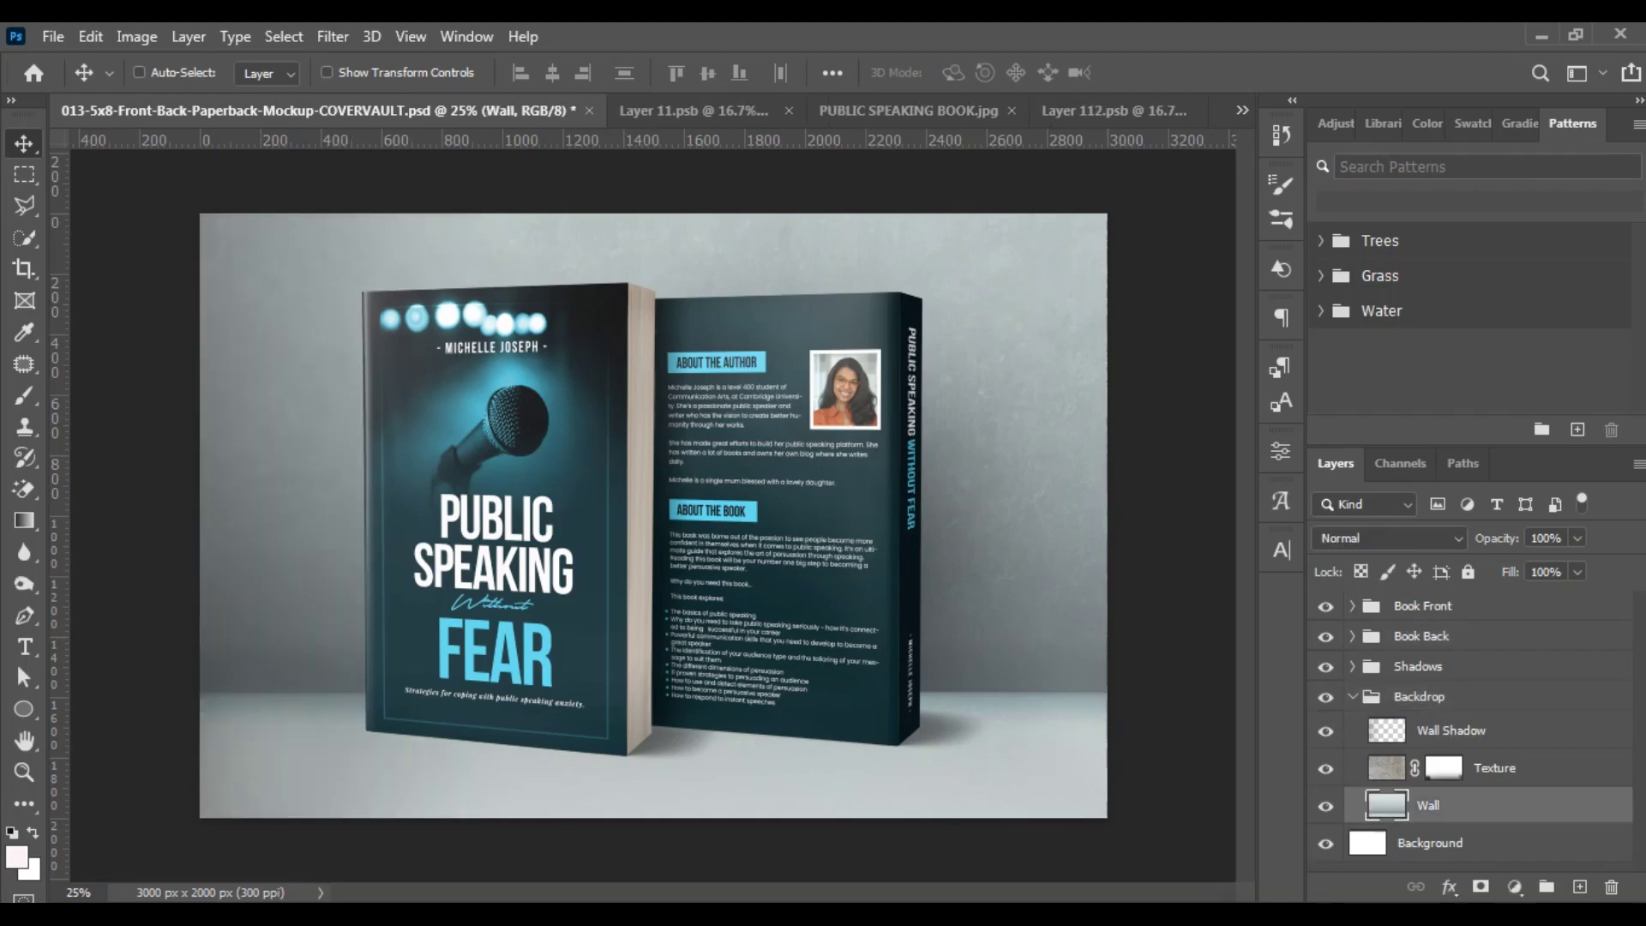
left_click(1326, 767)
left_click(1325, 767)
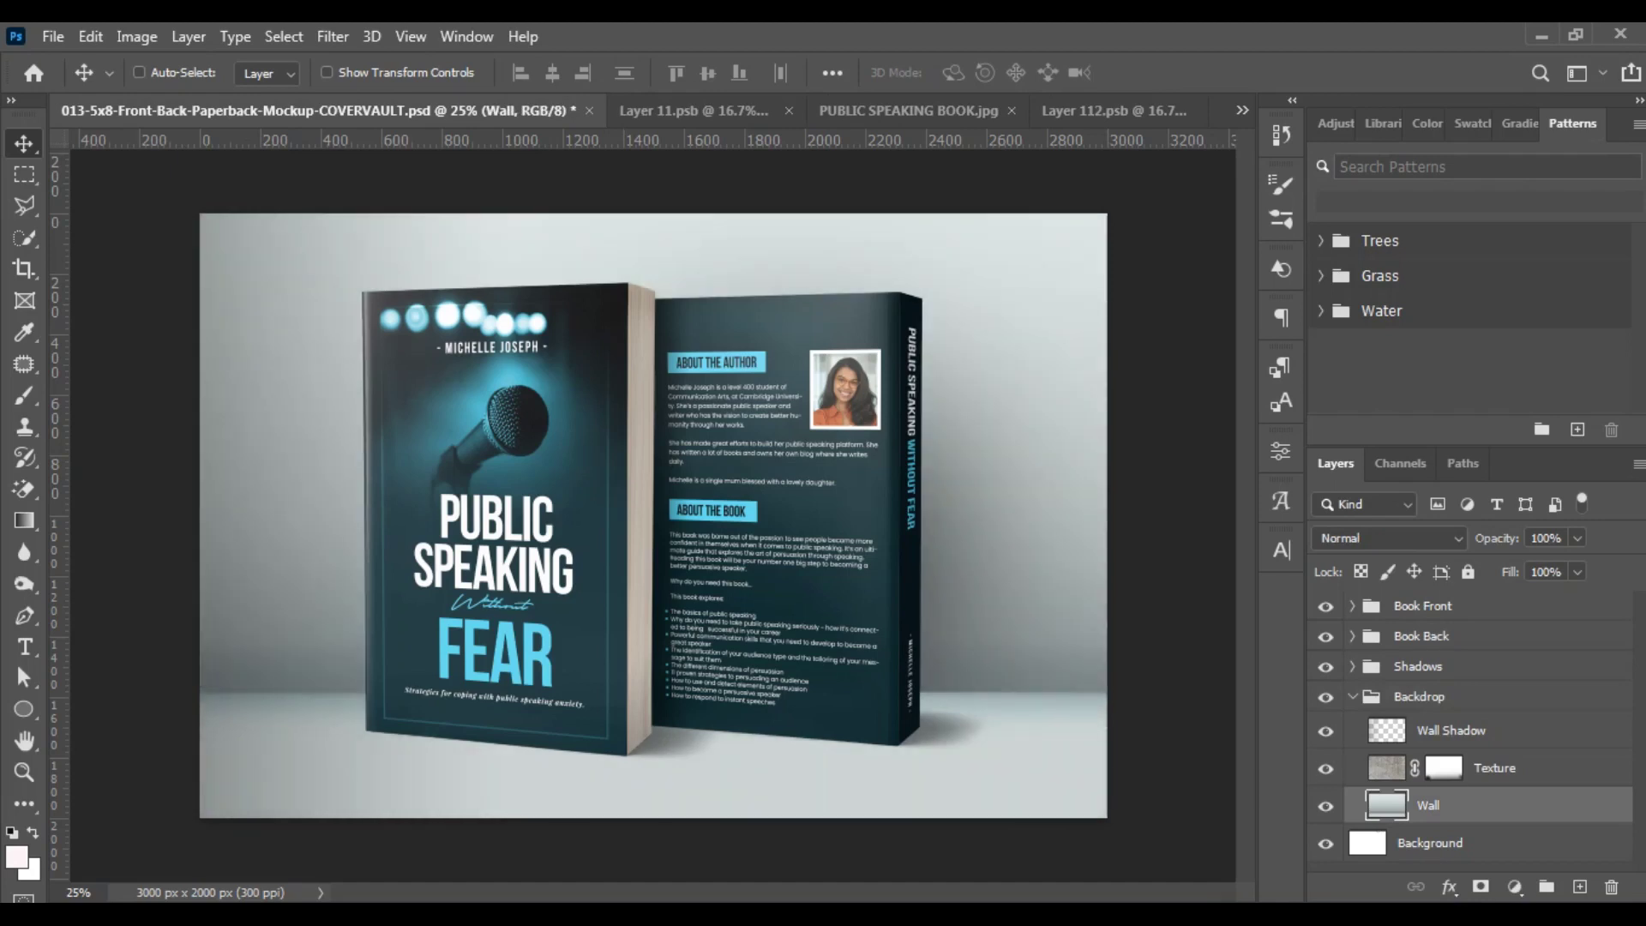
left_click(1326, 767)
Step: Draw a rectangle shape about 3060 x 2048 px above the Wall layer, covering the whole canvas
left_click(23, 708)
right_click(23, 708)
left_click(107, 710)
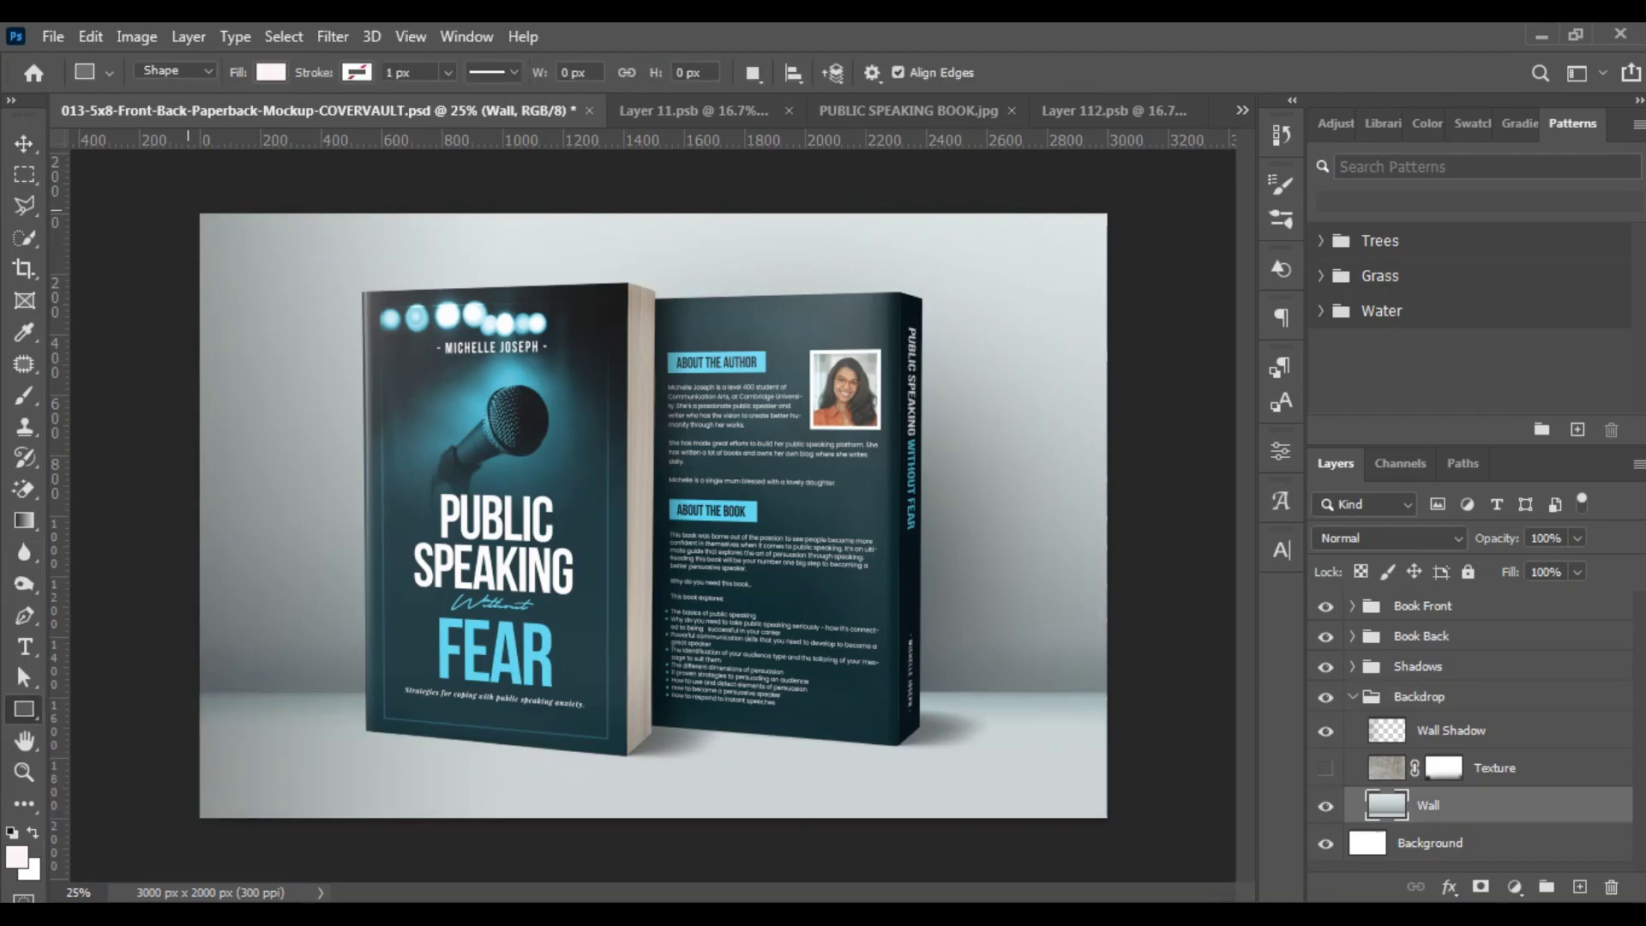
left_click_drag(190, 208, 1115, 825)
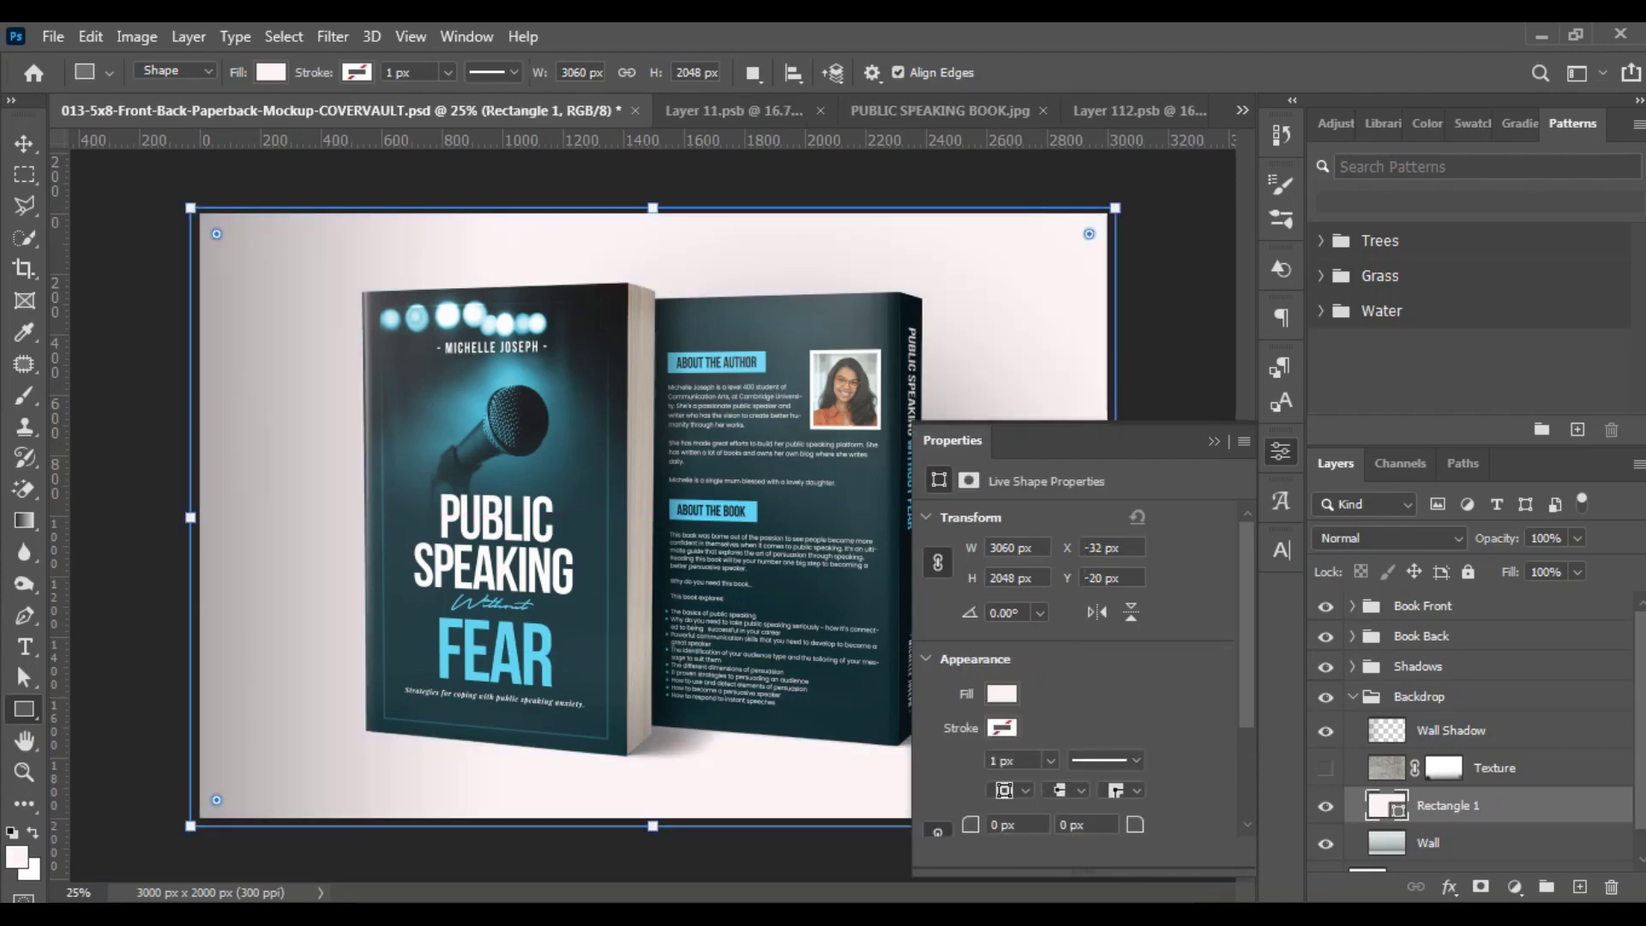
Step: Fill the backdrop rectangle with the light blue sampled from the back cover's heading box
double_click(1383, 805)
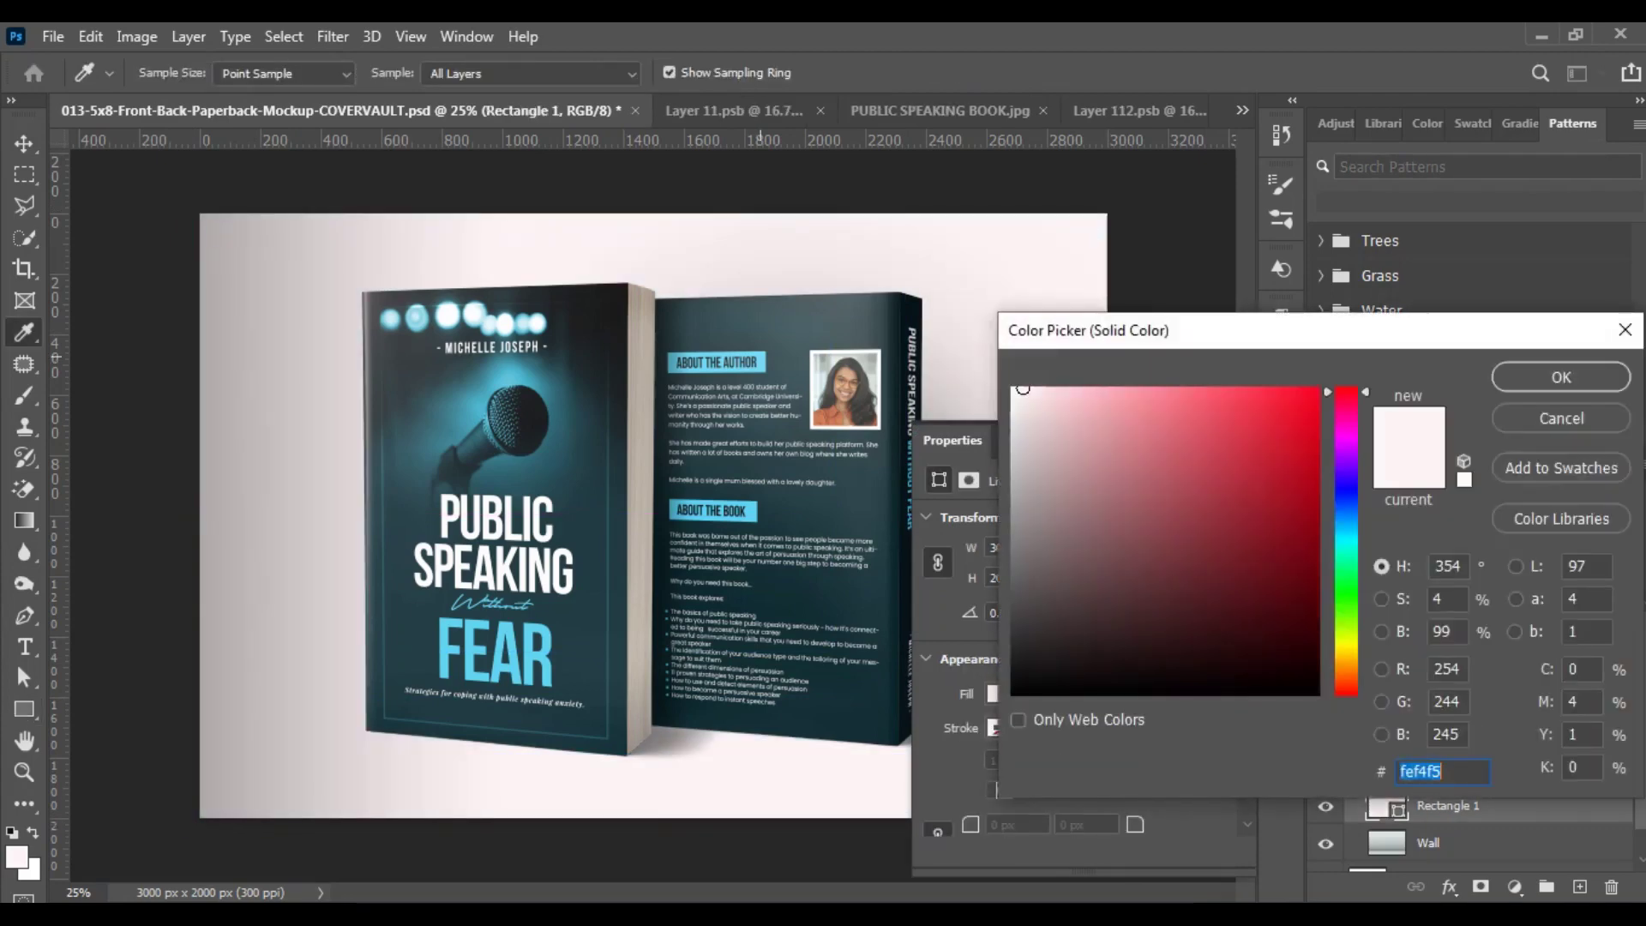
left_click(759, 359)
key("Return")
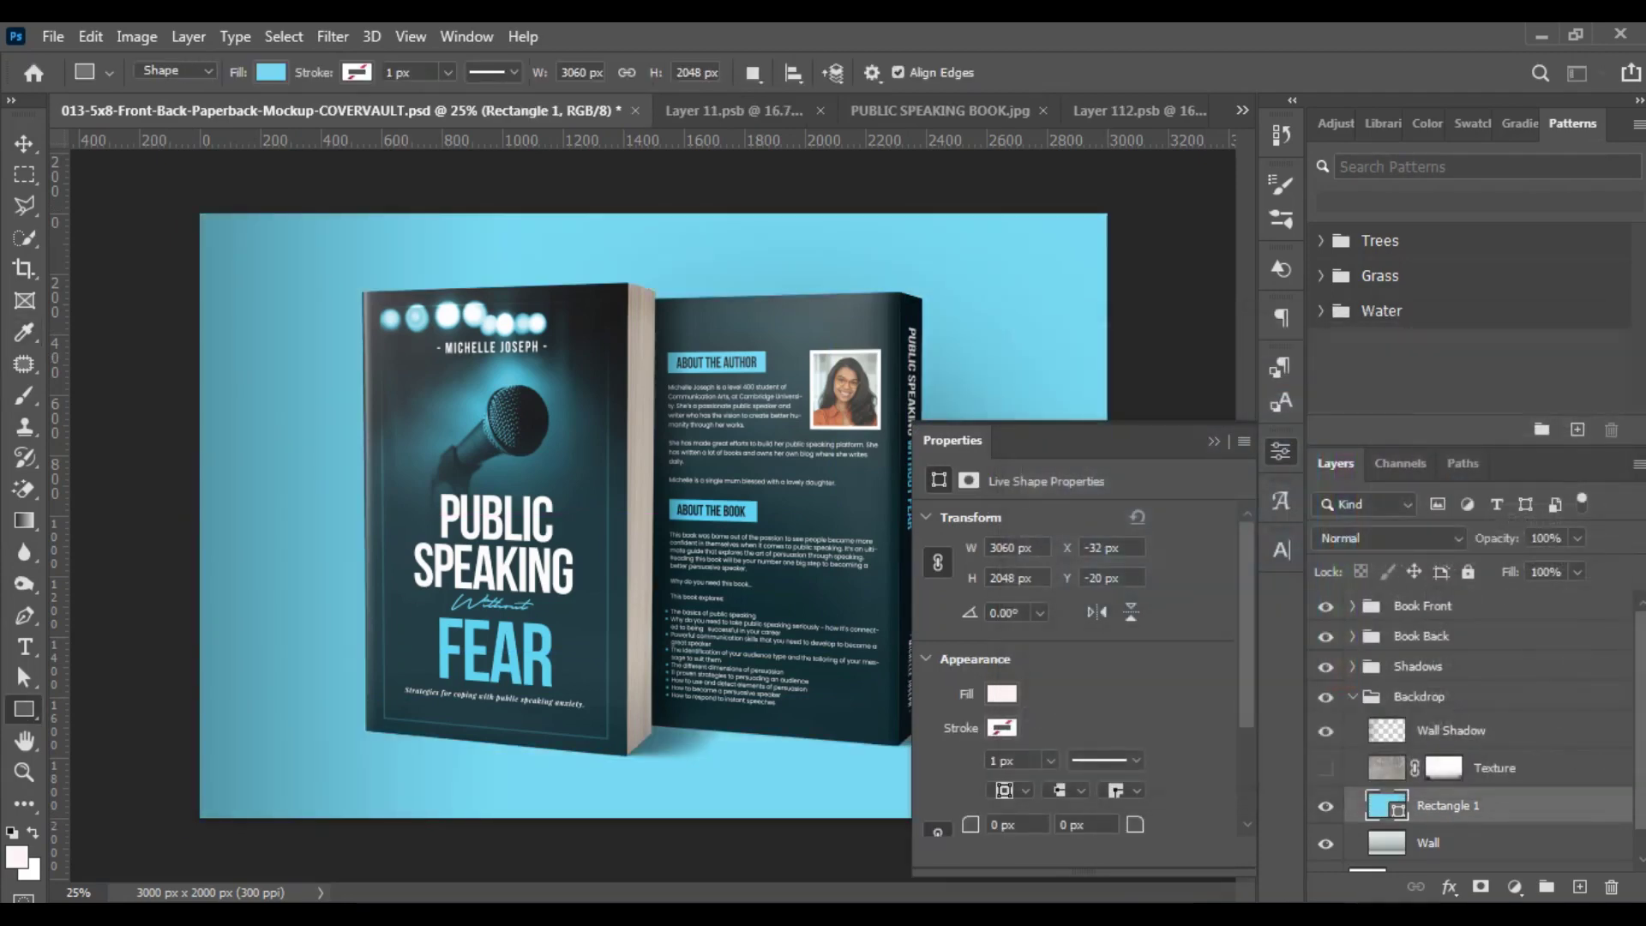
key("v")
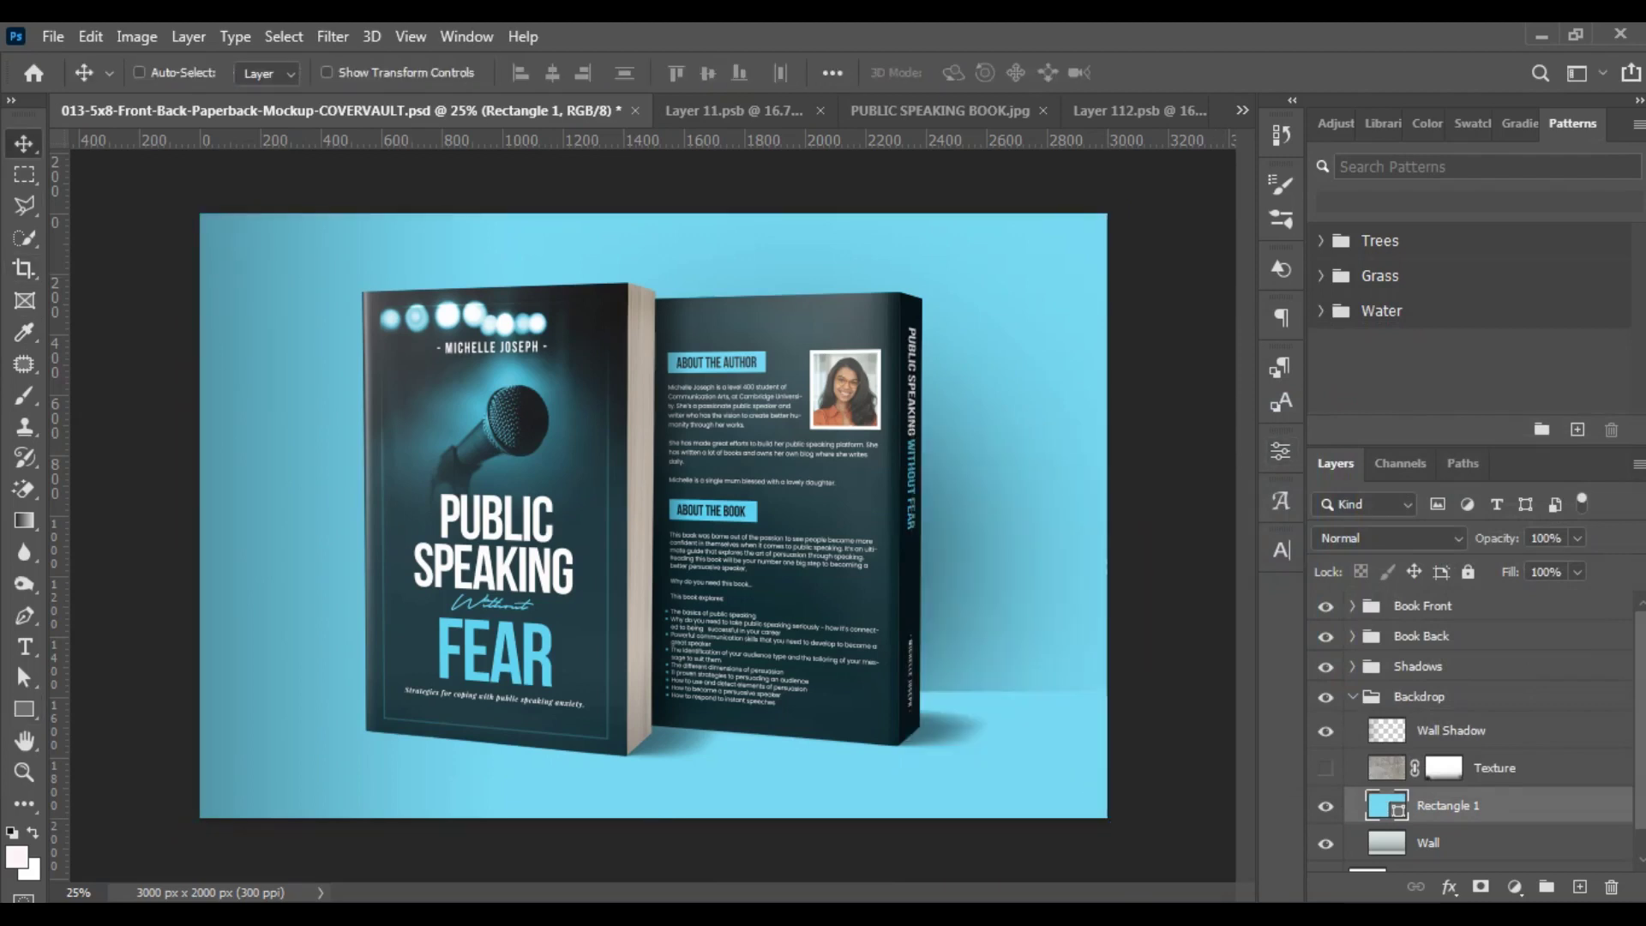
Step: Try darker blue and green shades for the backdrop rectangle and set its fill to a medium teal
double_click(1386, 805)
left_click(1236, 559)
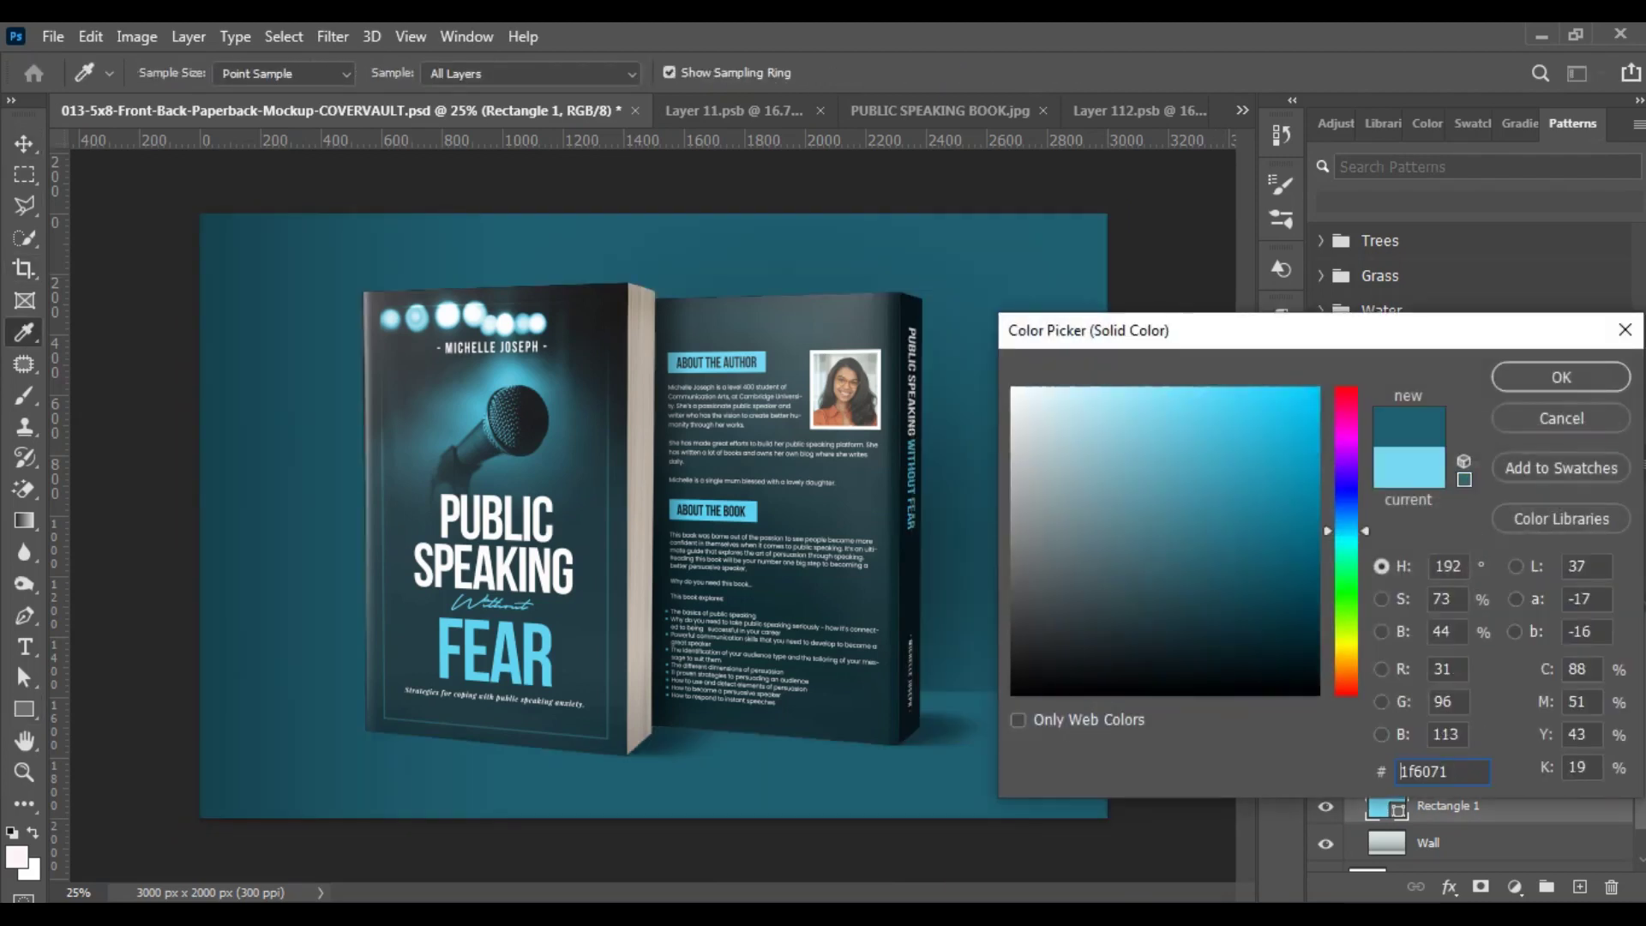
left_click(1287, 619)
mouse_move(1288, 619)
left_mouse_down()
mouse_move(1218, 460)
mouse_move(1254, 464)
left_mouse_up()
left_click_drag(1194, 331, 1445, 274)
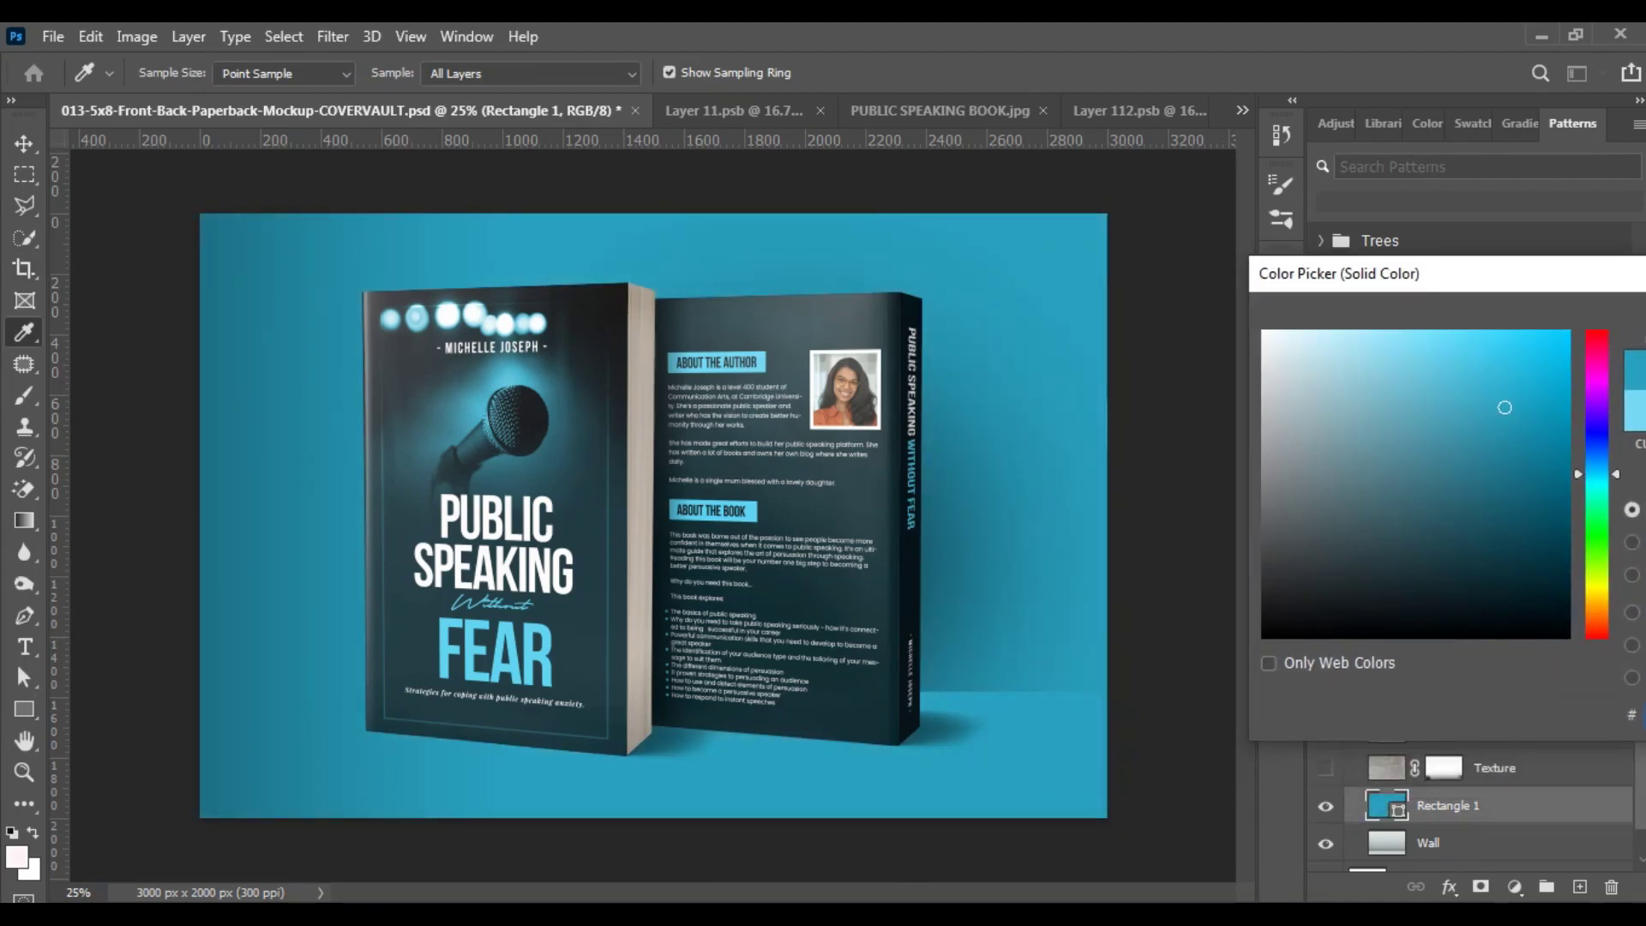
left_click(1596, 555)
left_click_drag(1516, 533, 1492, 445)
left_click(1597, 482)
left_click_drag(1460, 283, 1003, 360)
left_click(1356, 397)
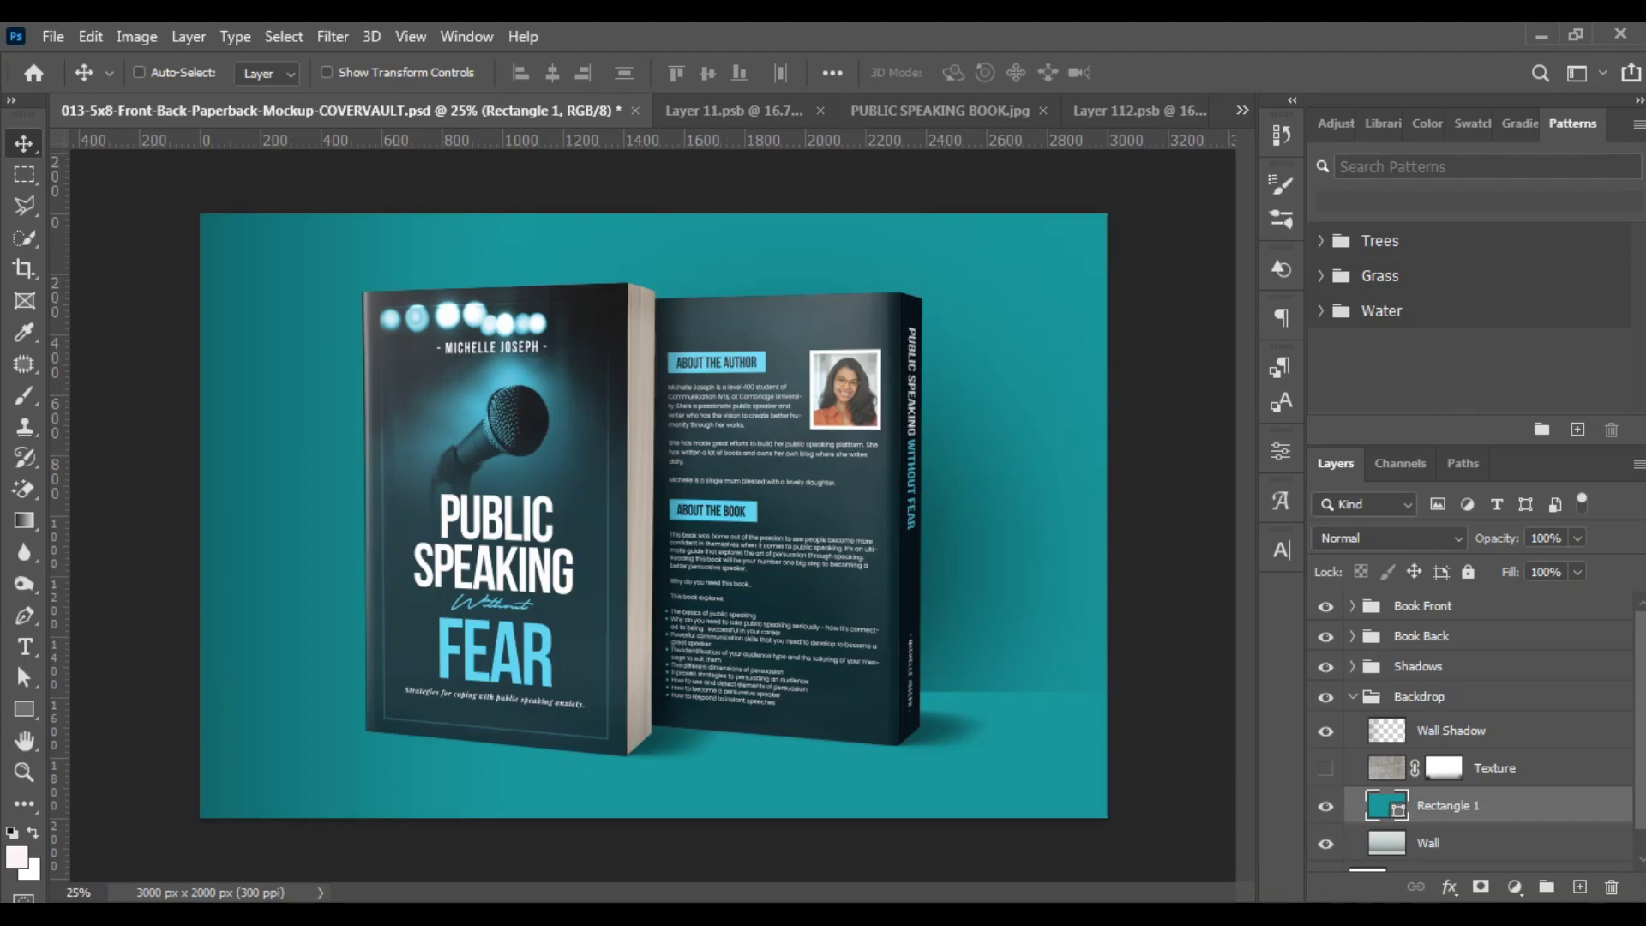
Step: Check the effect of the Wall Shadow layer in the Shadows group by hiding and showing it
left_click(1352, 697)
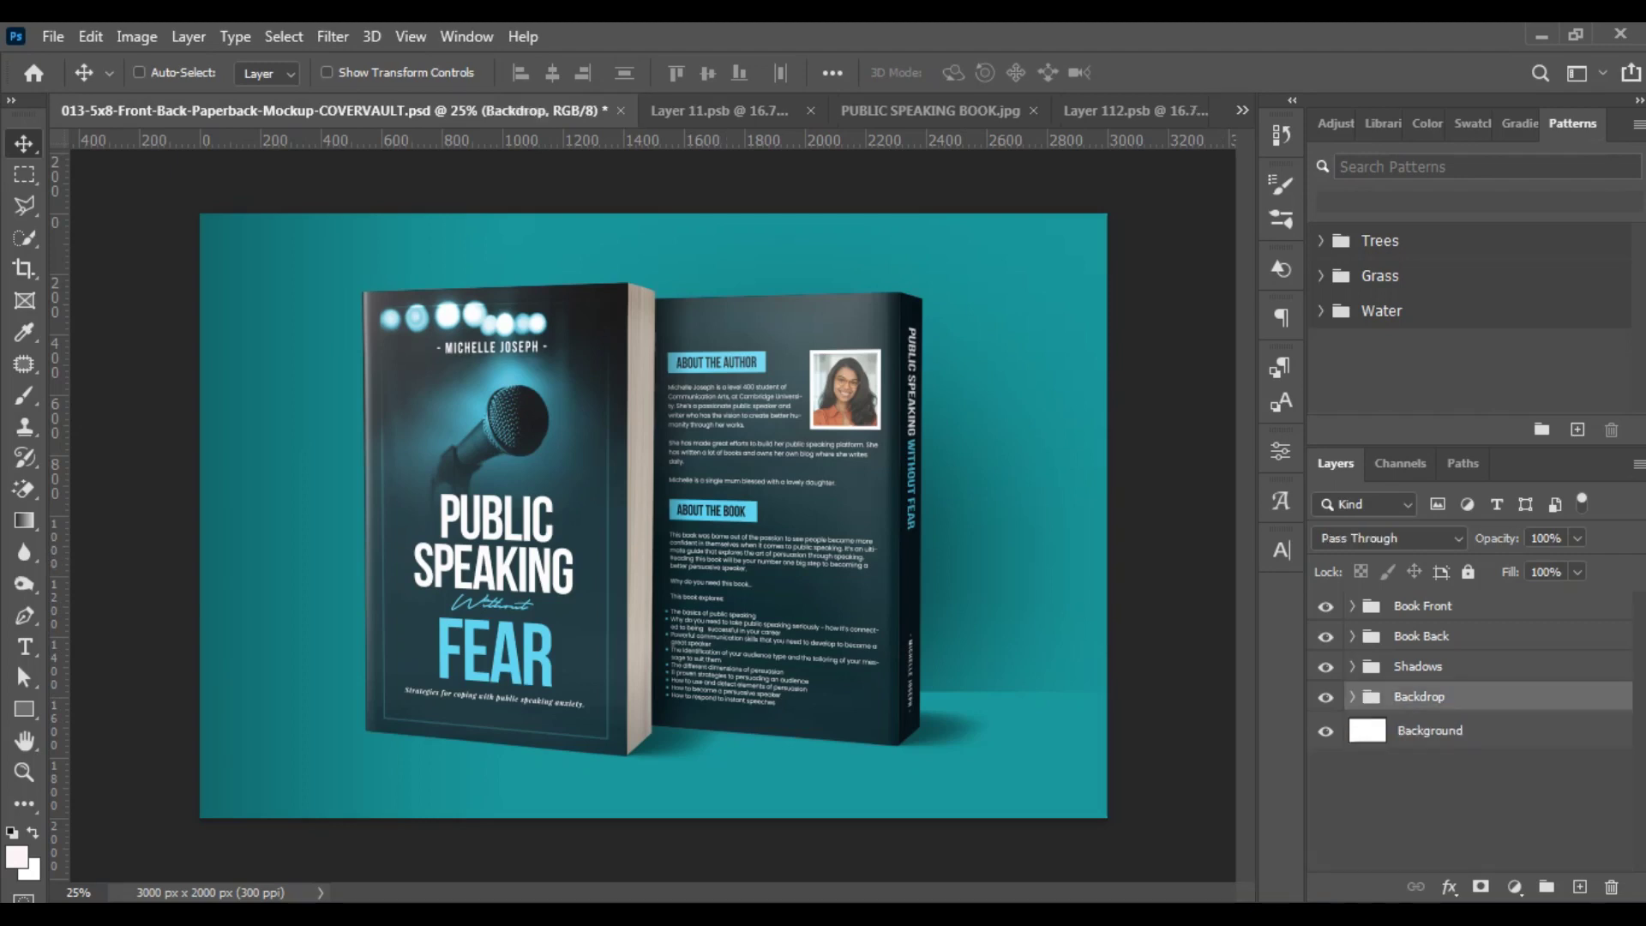
left_click(1353, 667)
left_click(1325, 738)
left_click(1326, 738)
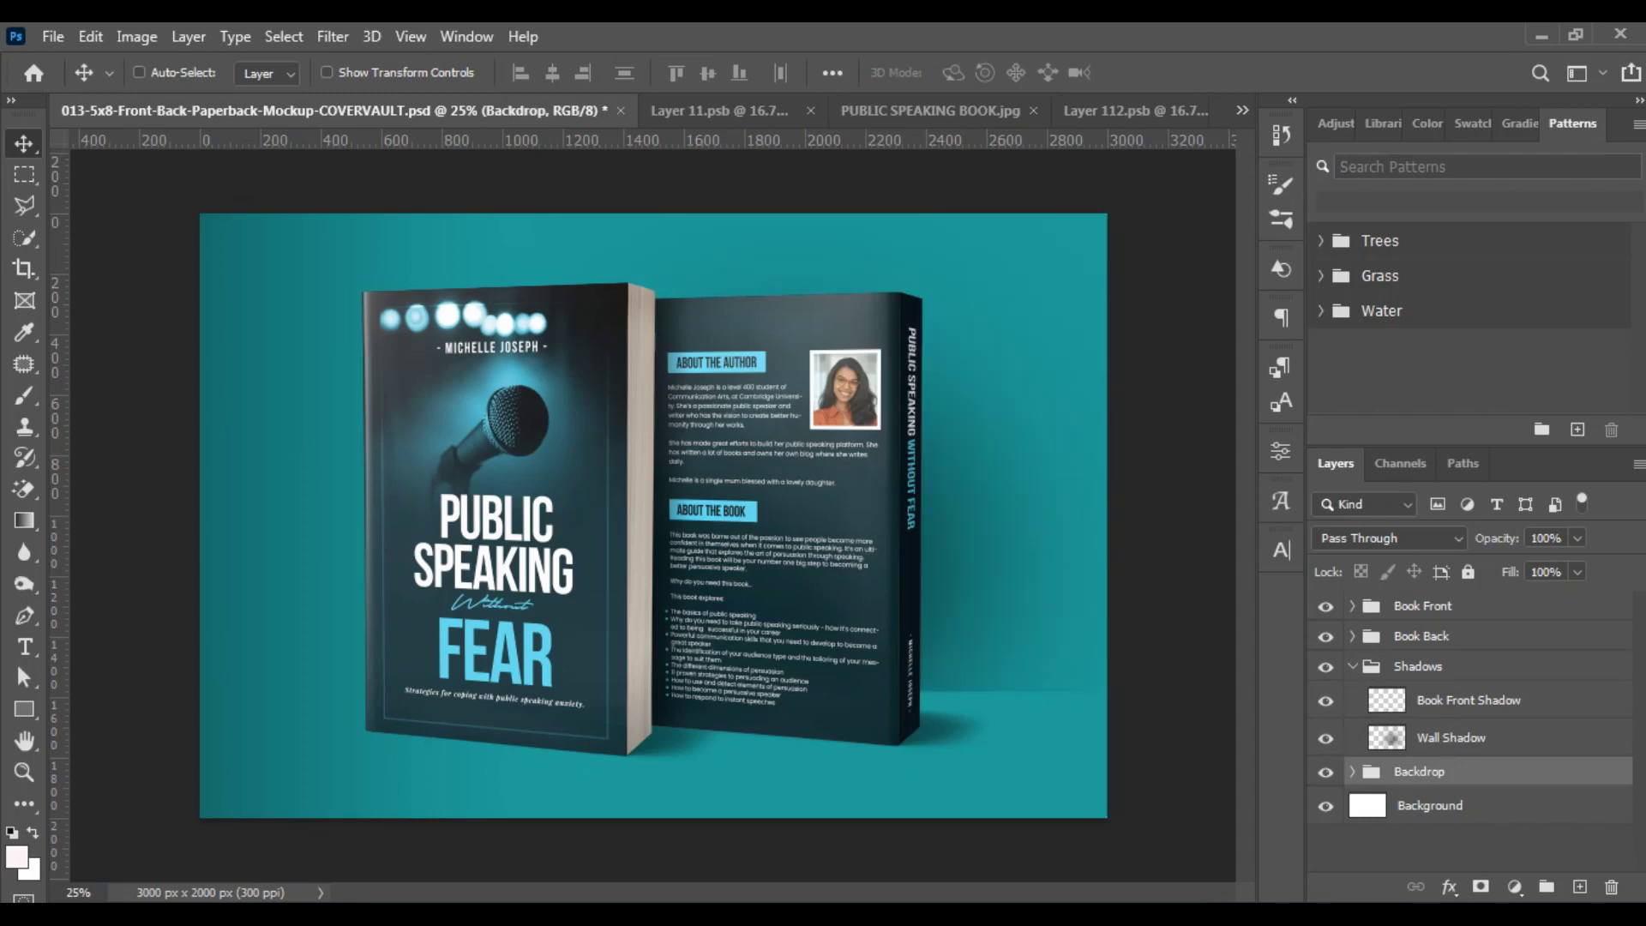
left_click(1353, 666)
Step: Try different blend modes on the Back Cover layer in the Book Back group, finish on Overlay, and collapse the group
left_click(1353, 636)
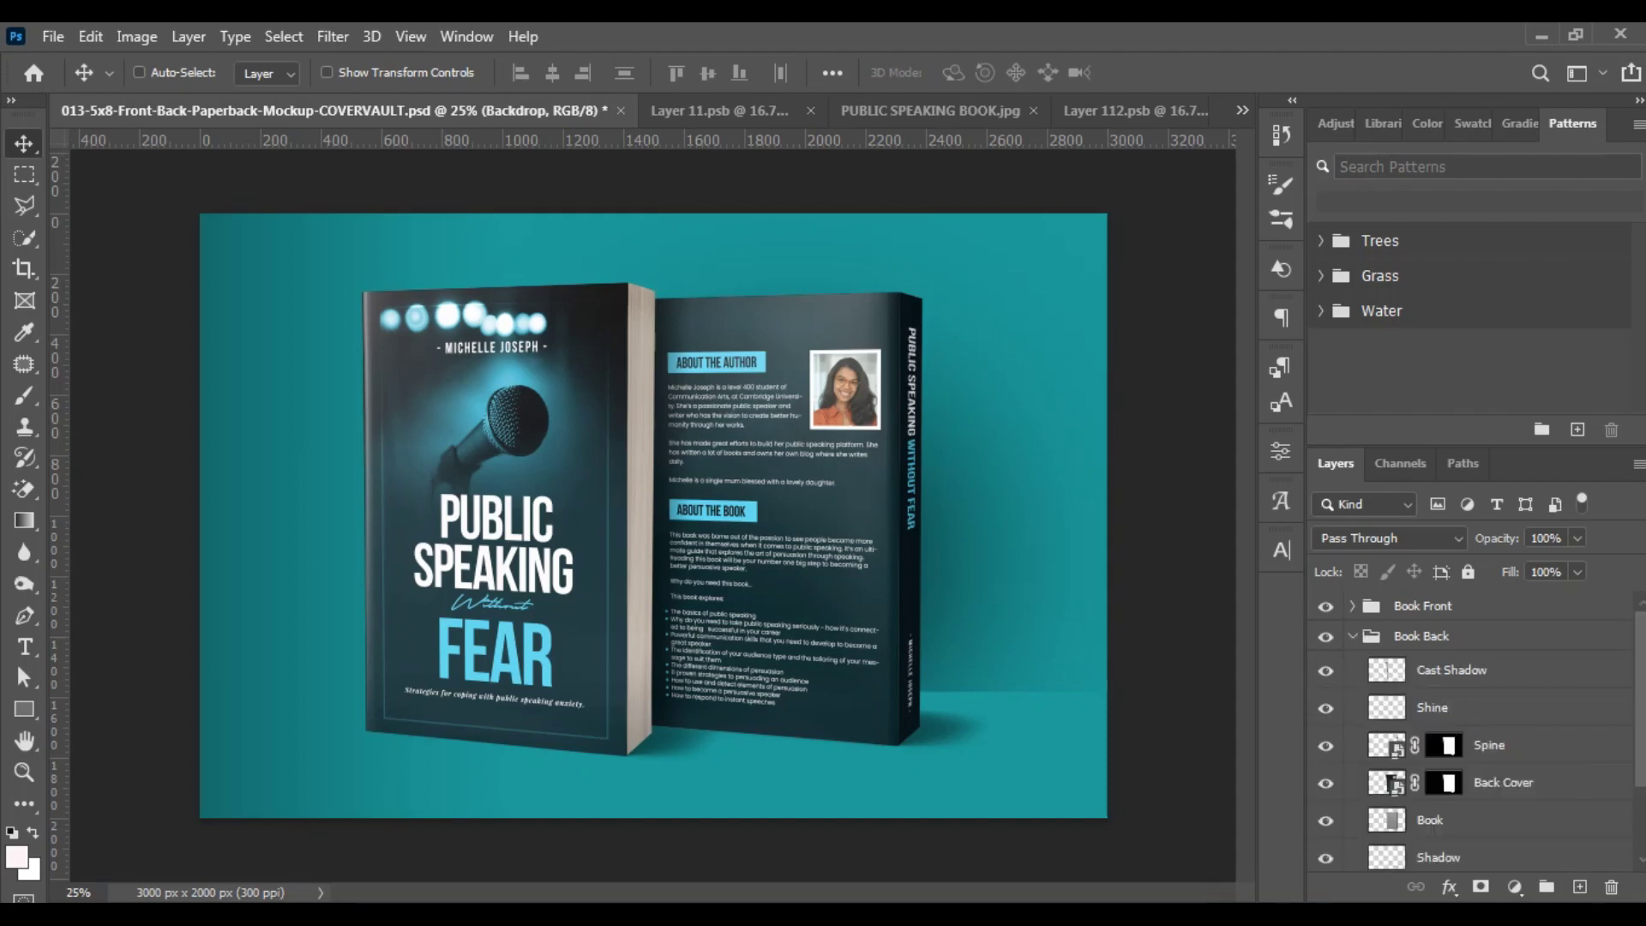
left_click(1393, 745)
left_click(1390, 780)
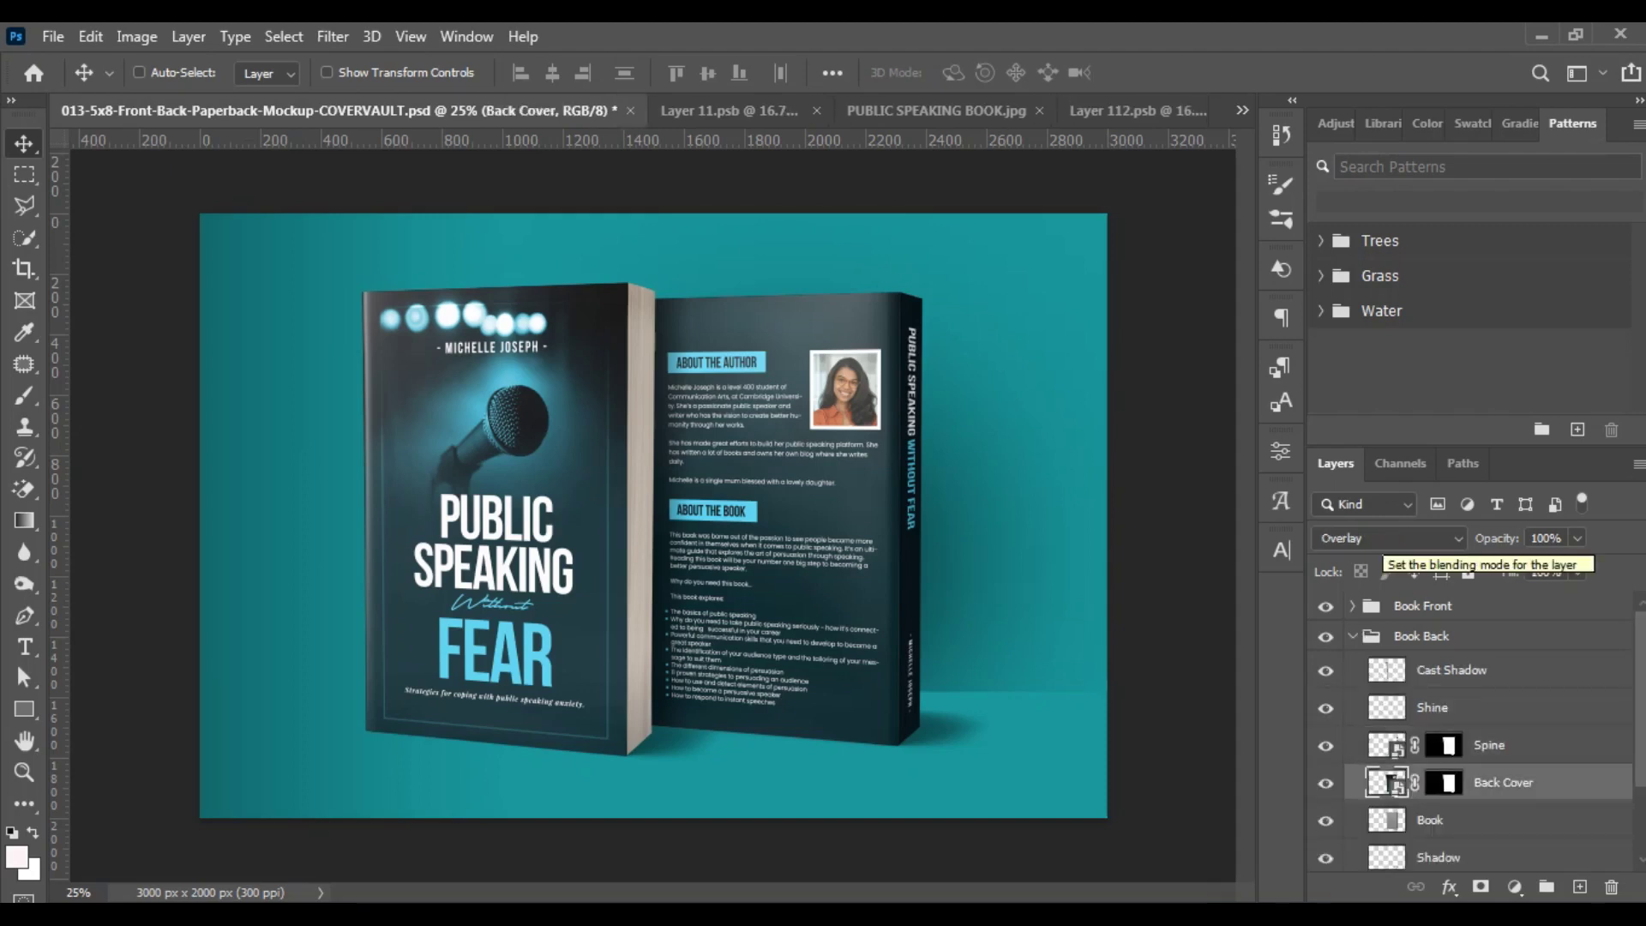
left_click(1380, 538)
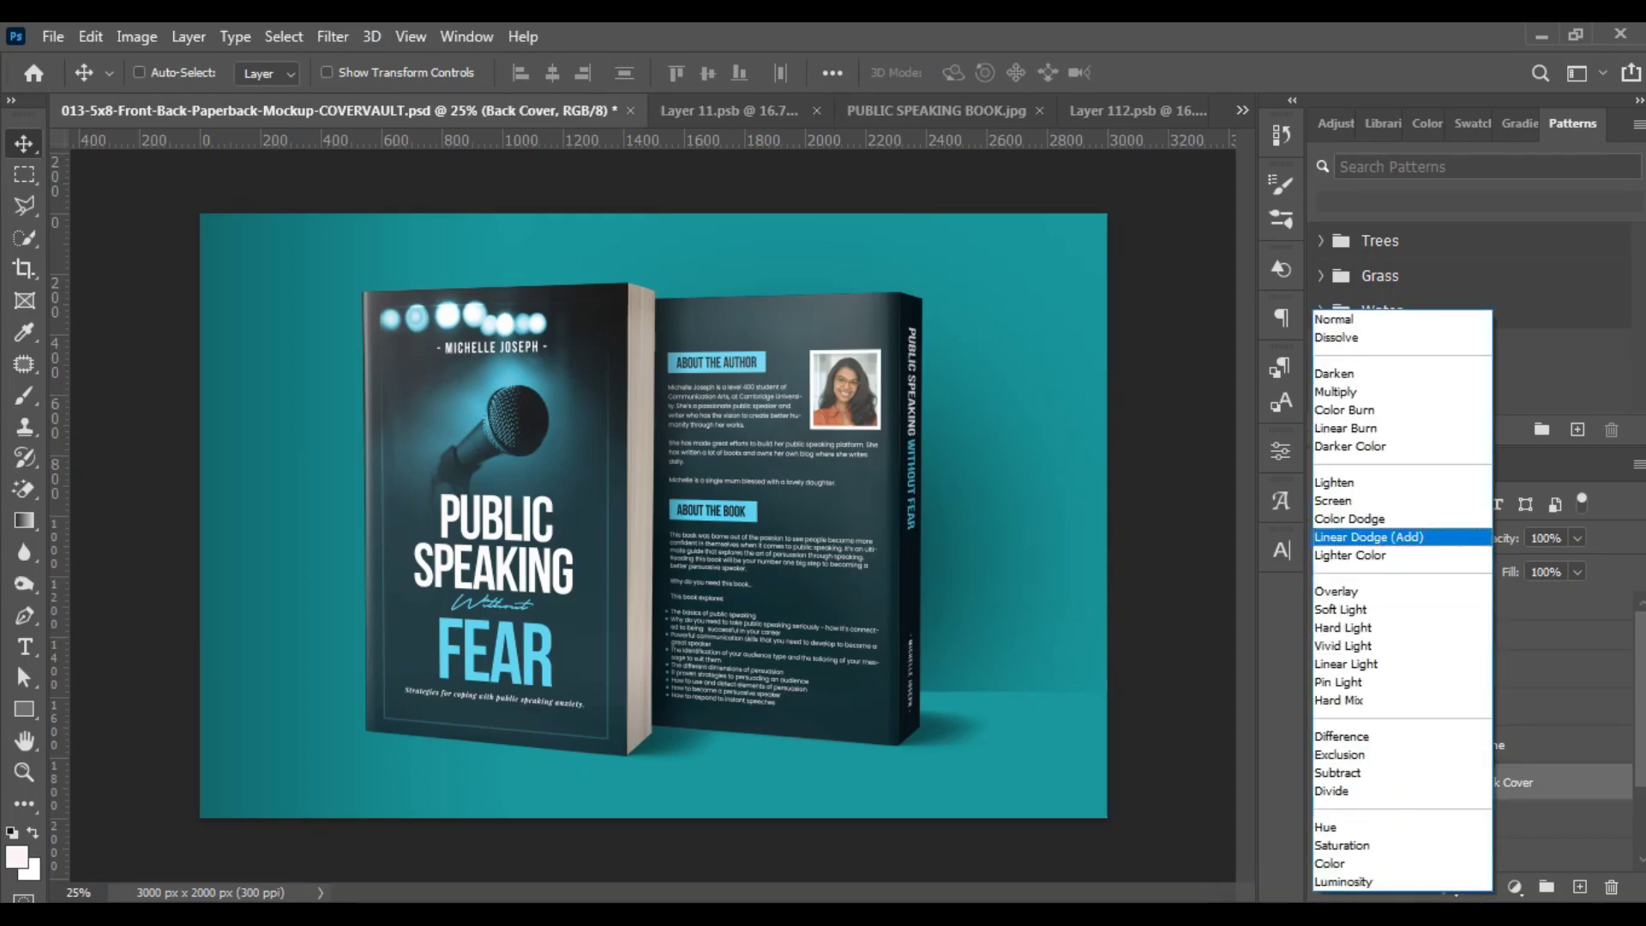
key("Down")
key("Down")
key("Down")
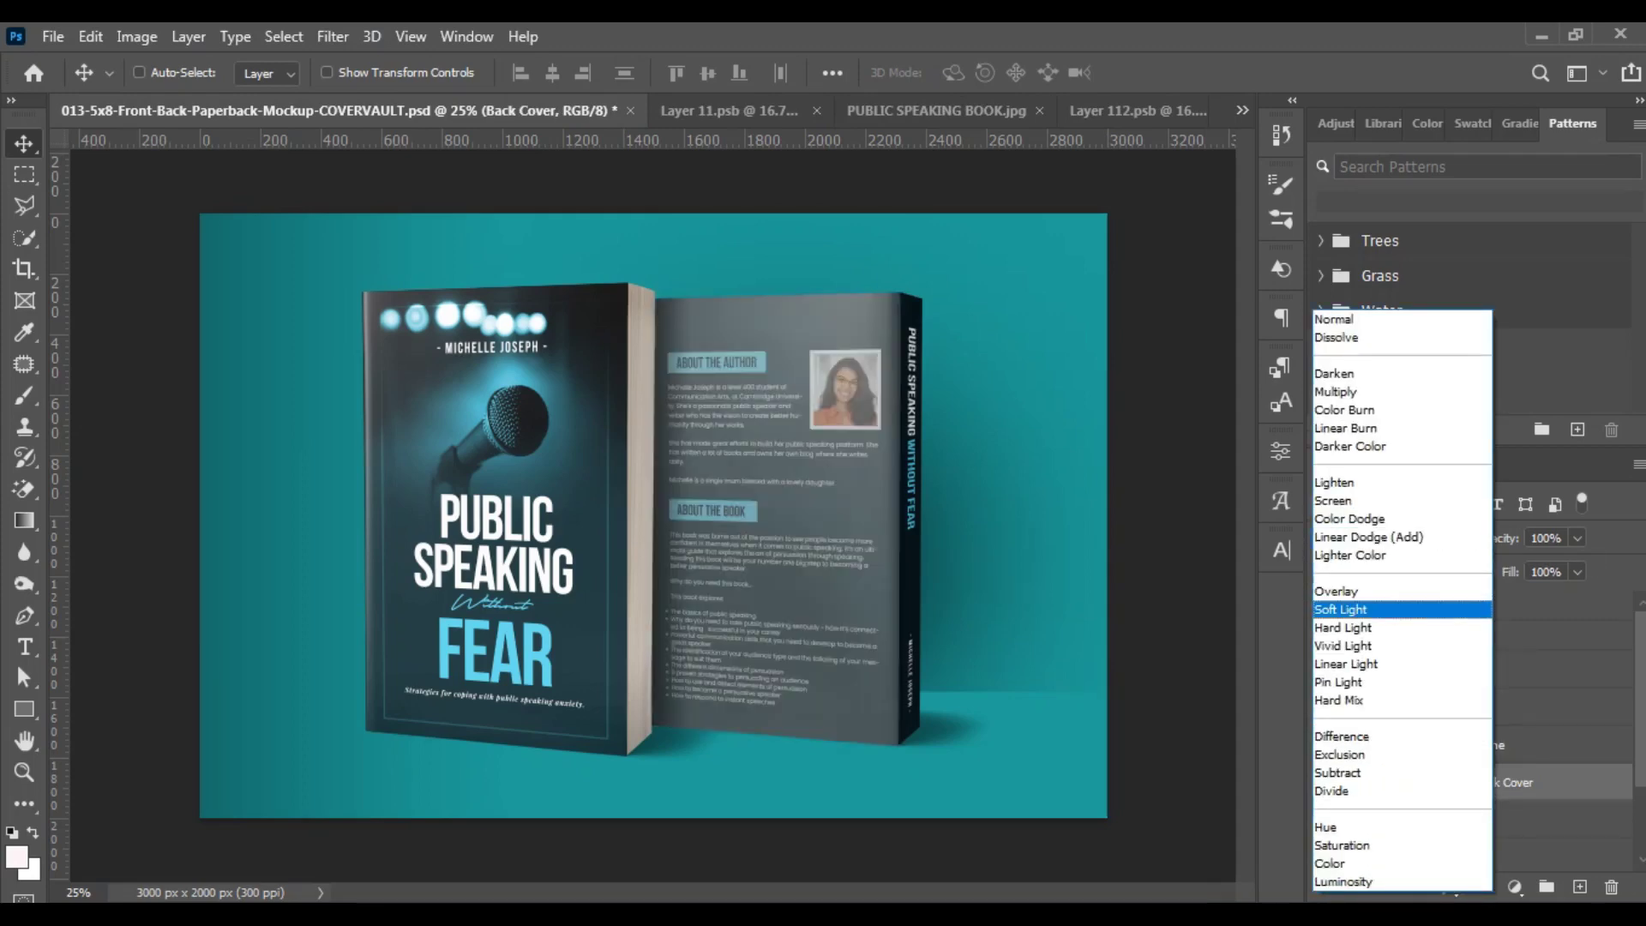
key("Up")
key("Up")
key("Up")
key("Up")
key("Up")
key("Up")
key("Up")
key("Up")
key("Up")
key("Up")
key("Down")
key("Down")
key("Down")
key("Down")
key("Down")
key("Down")
key("Down")
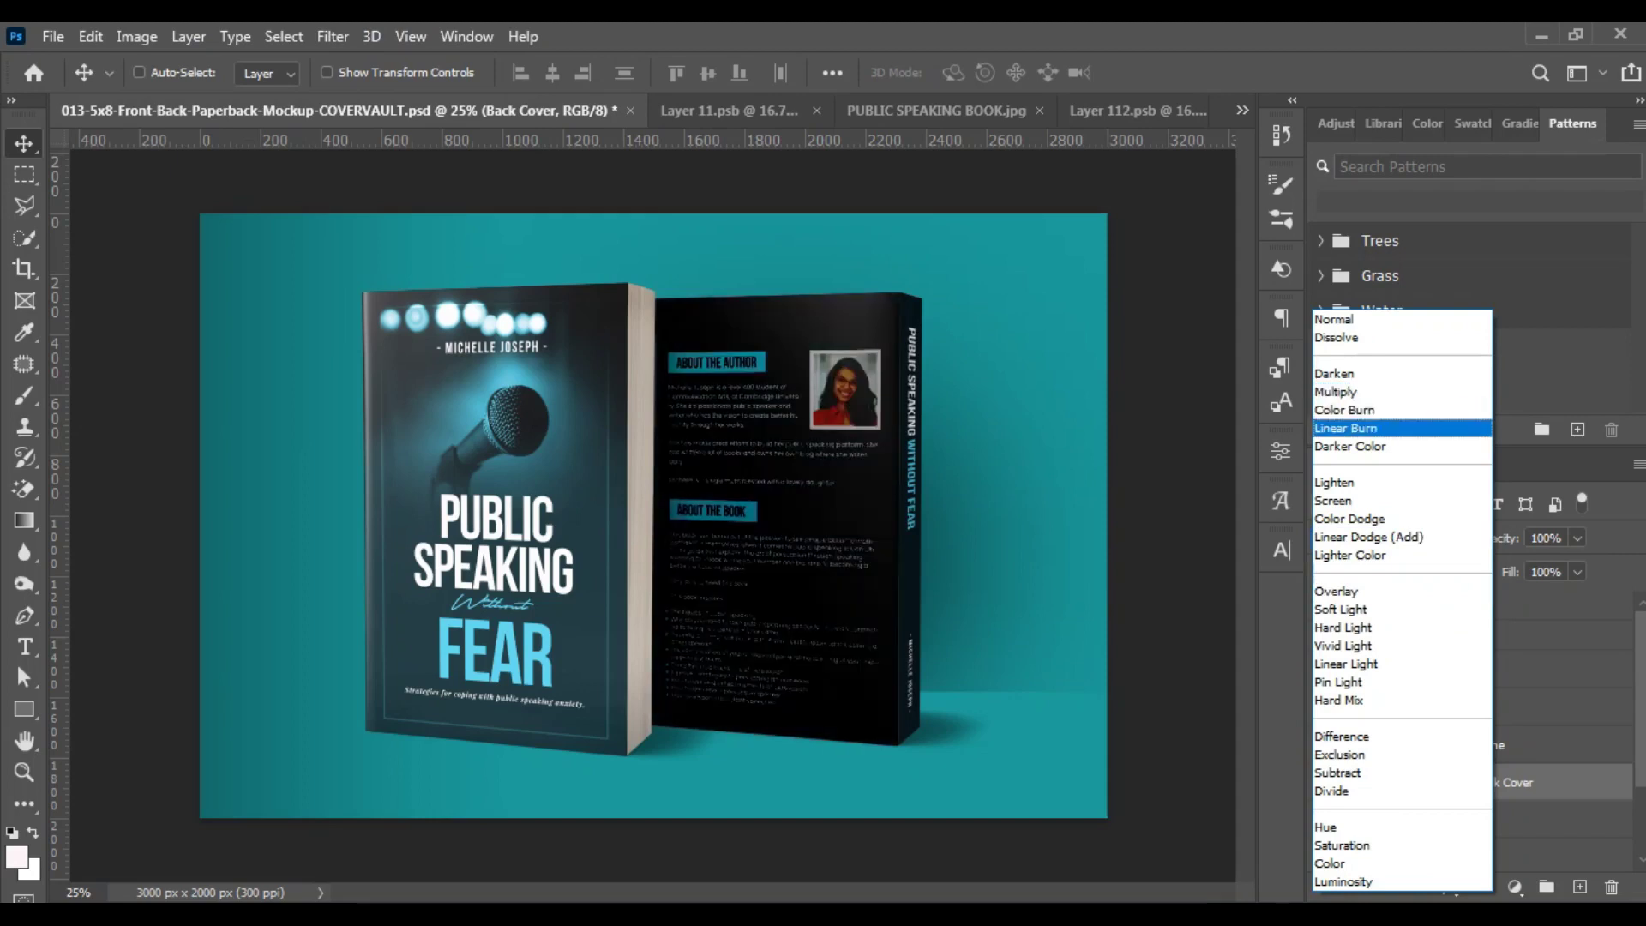
key("Down")
key("Down")
key("Down")
key("Down")
key("Up")
key("Up")
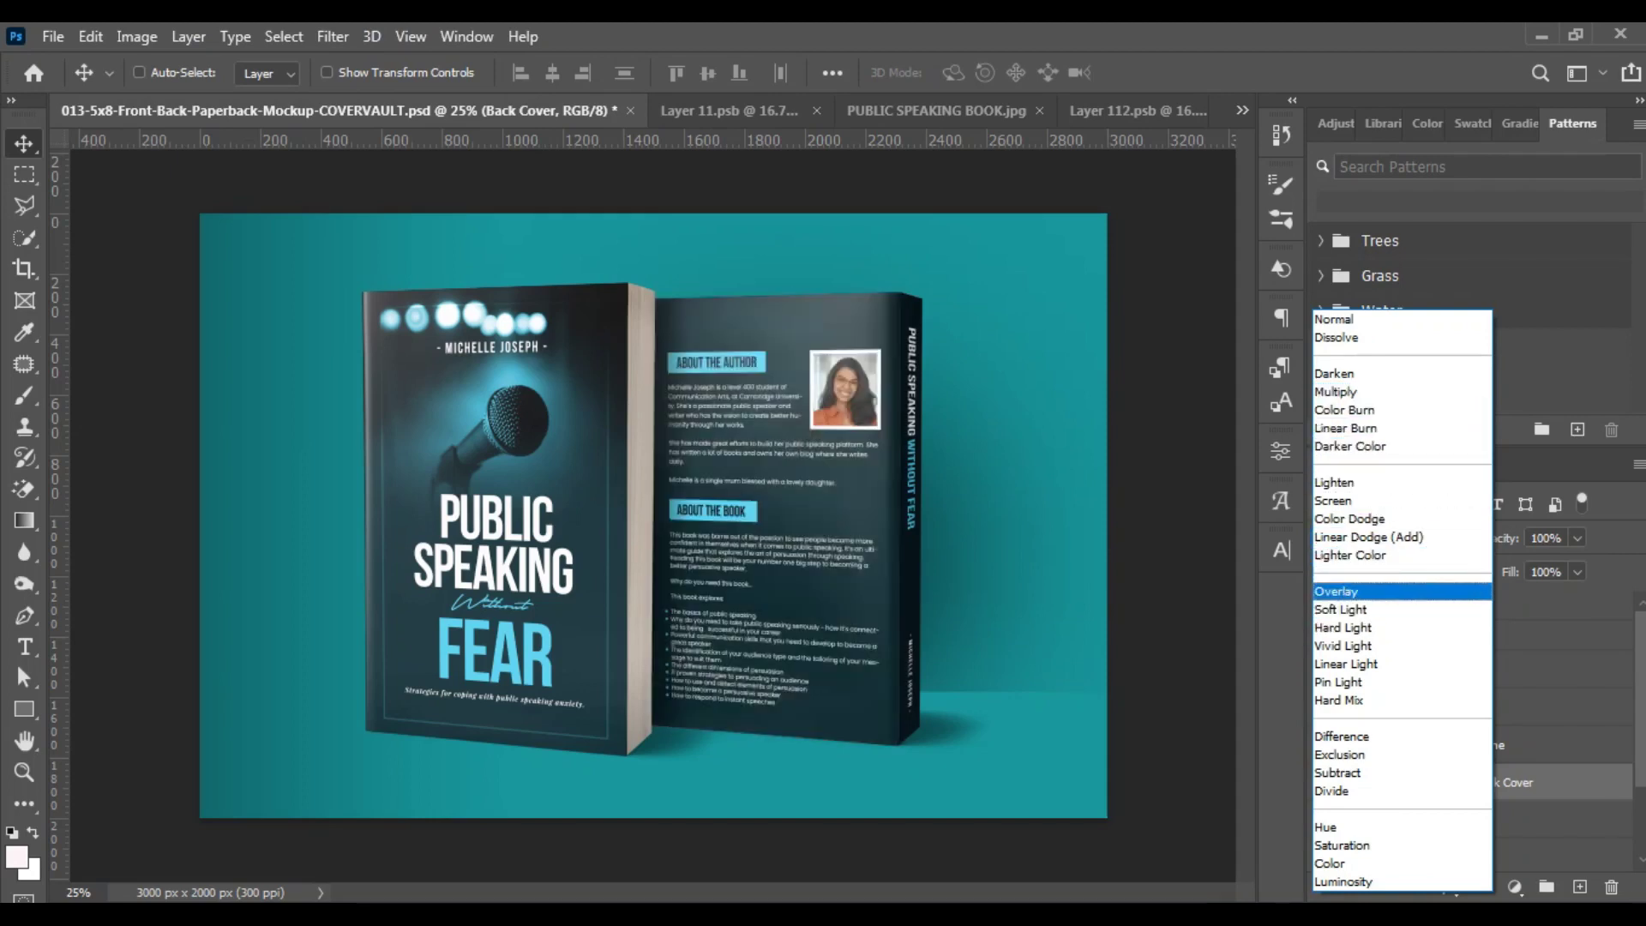
key("Return")
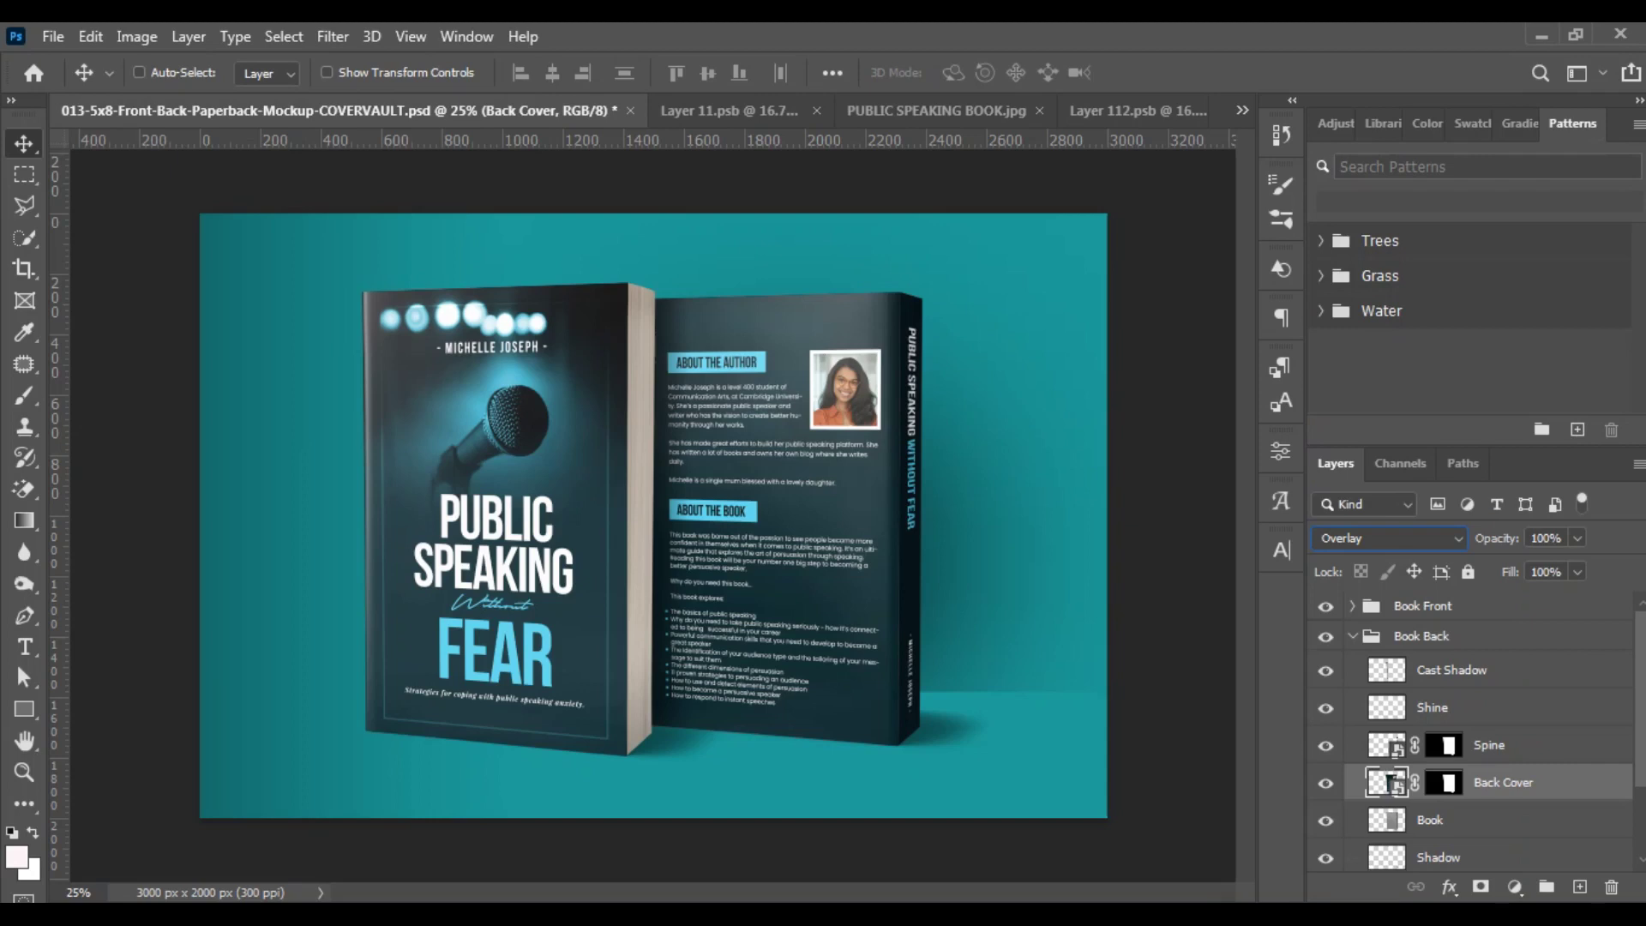
left_click(1353, 636)
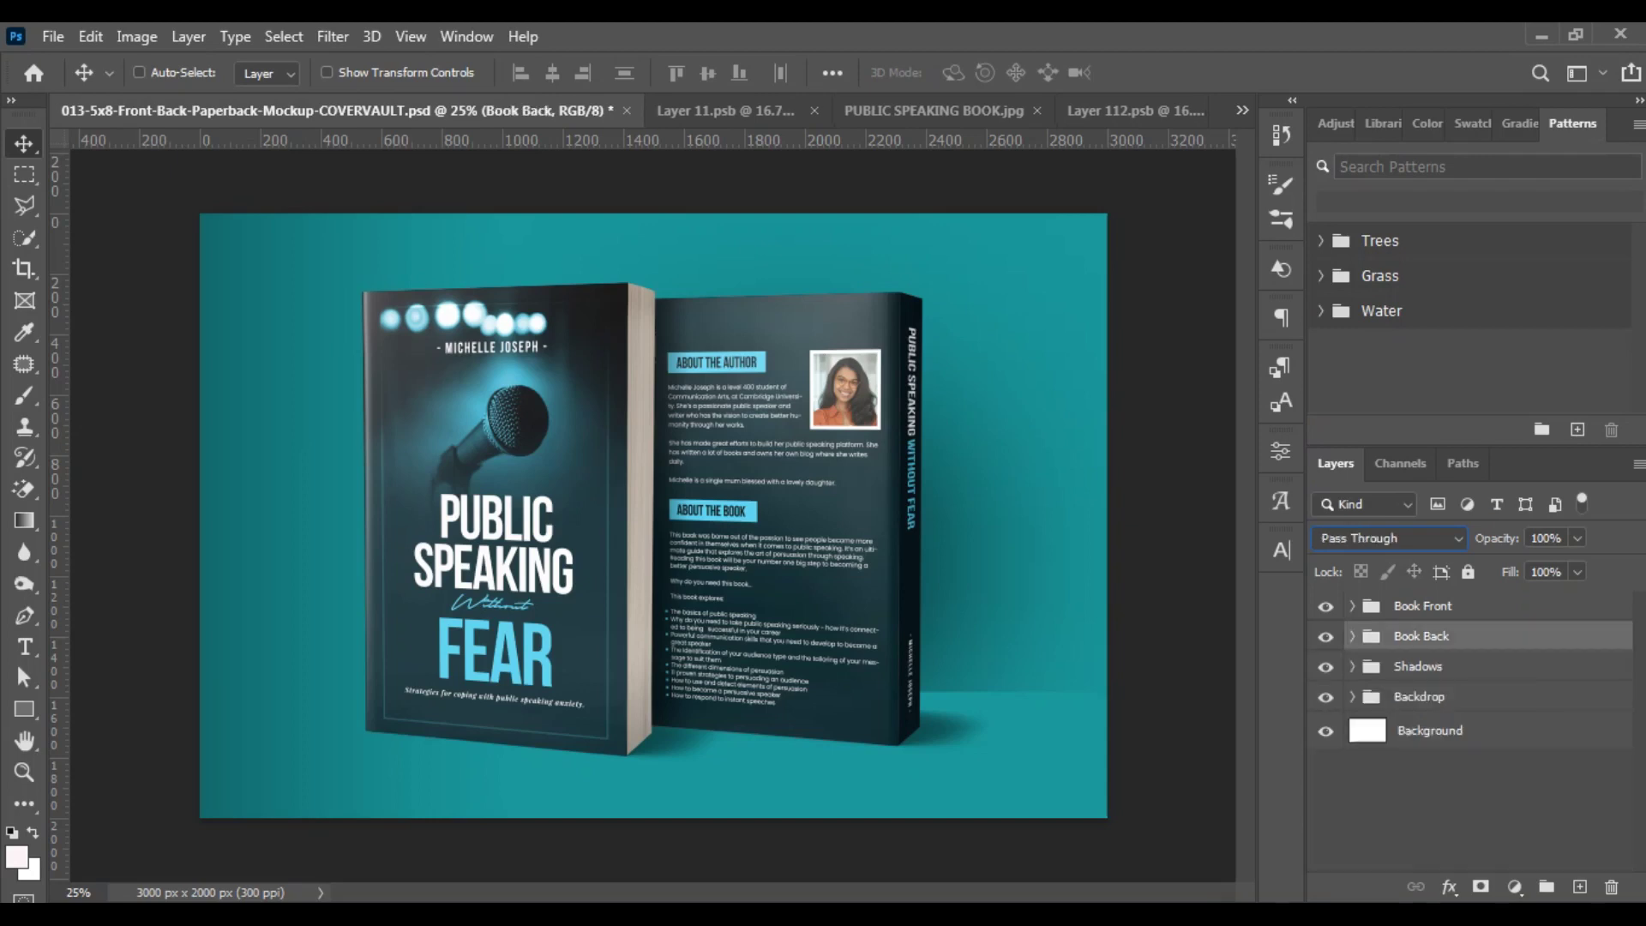